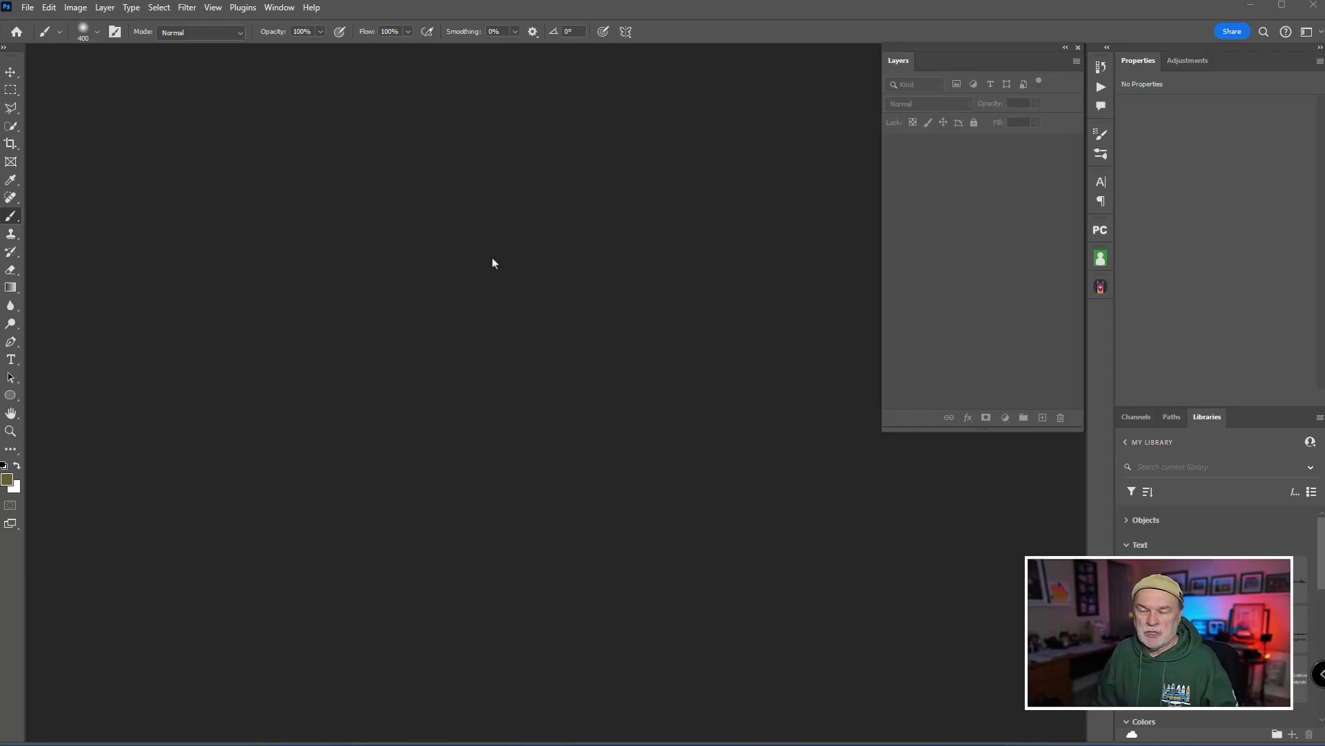
# Open Open Valley.jpg from the Sample Image folder.
pyautogui.hotkey('ctrl', 'o')
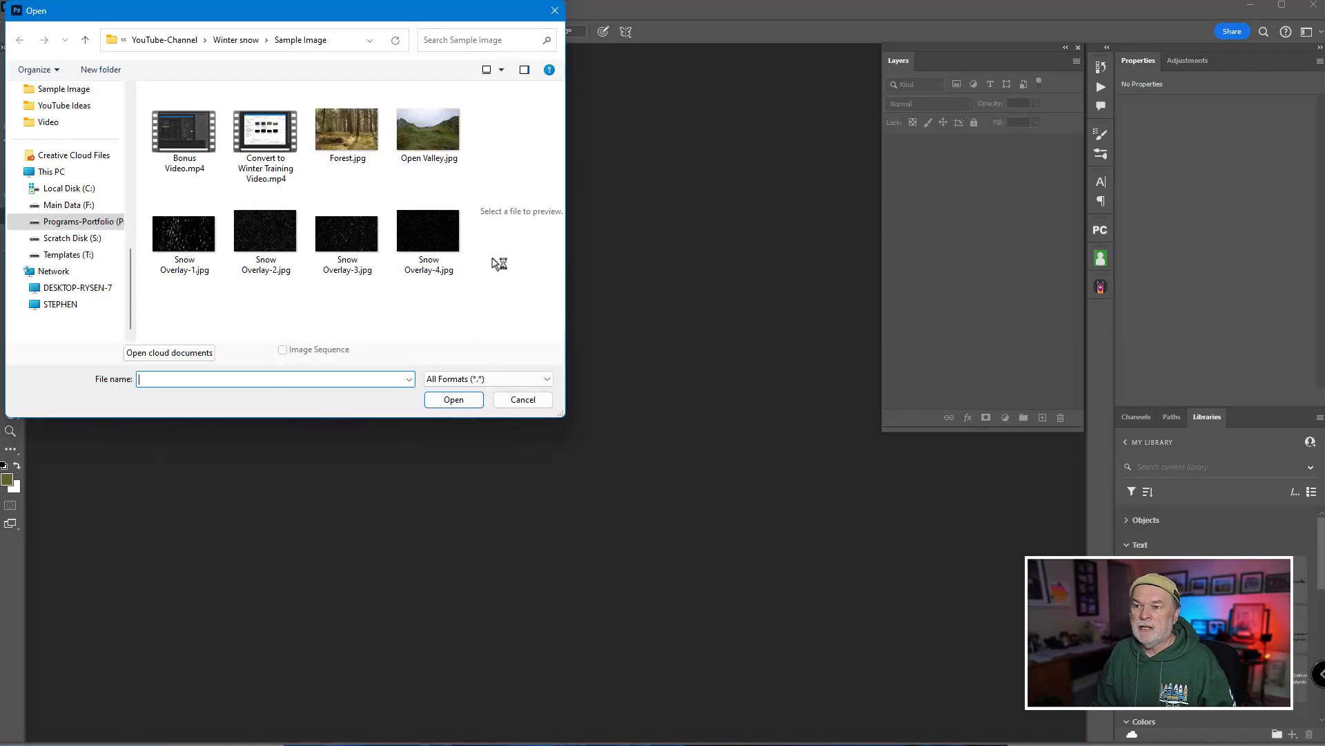
pyautogui.moveTo(389, 10); pyautogui.dragTo(435, 23)
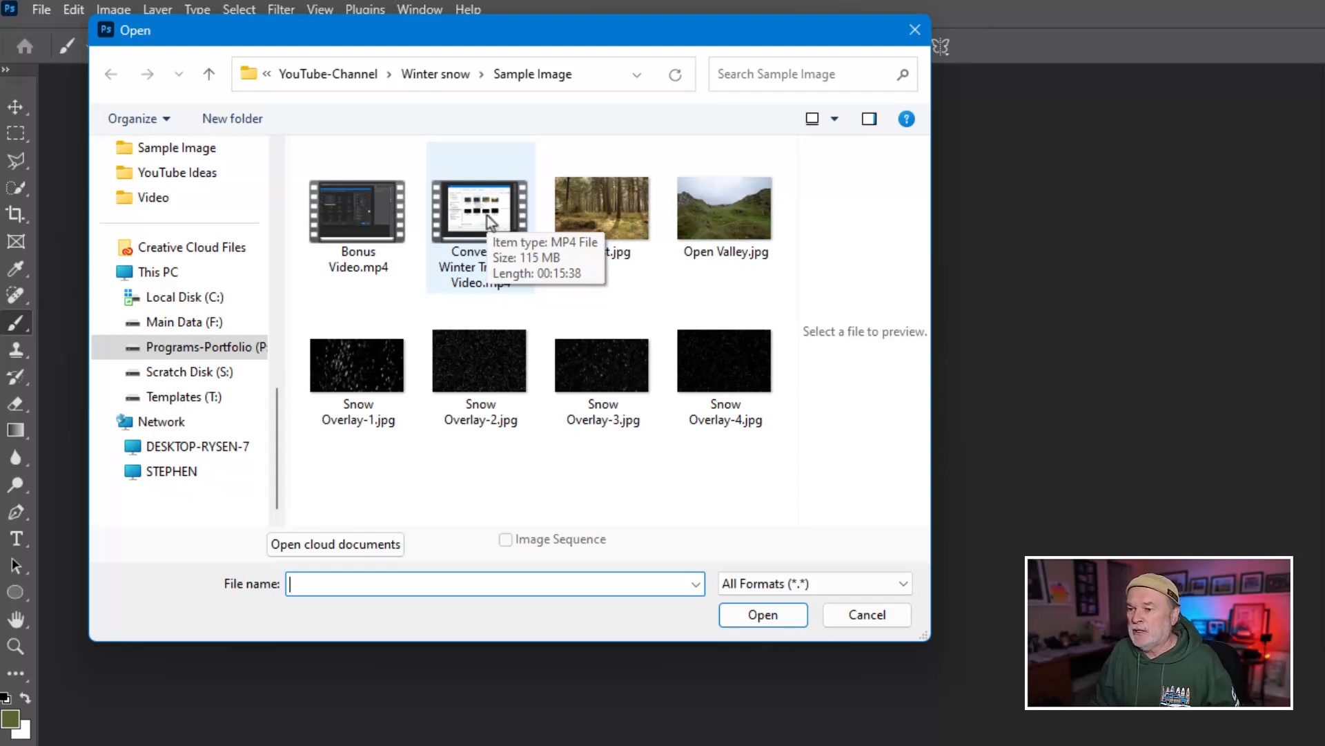
pyautogui.click(610, 224)
pyautogui.click(706, 220)
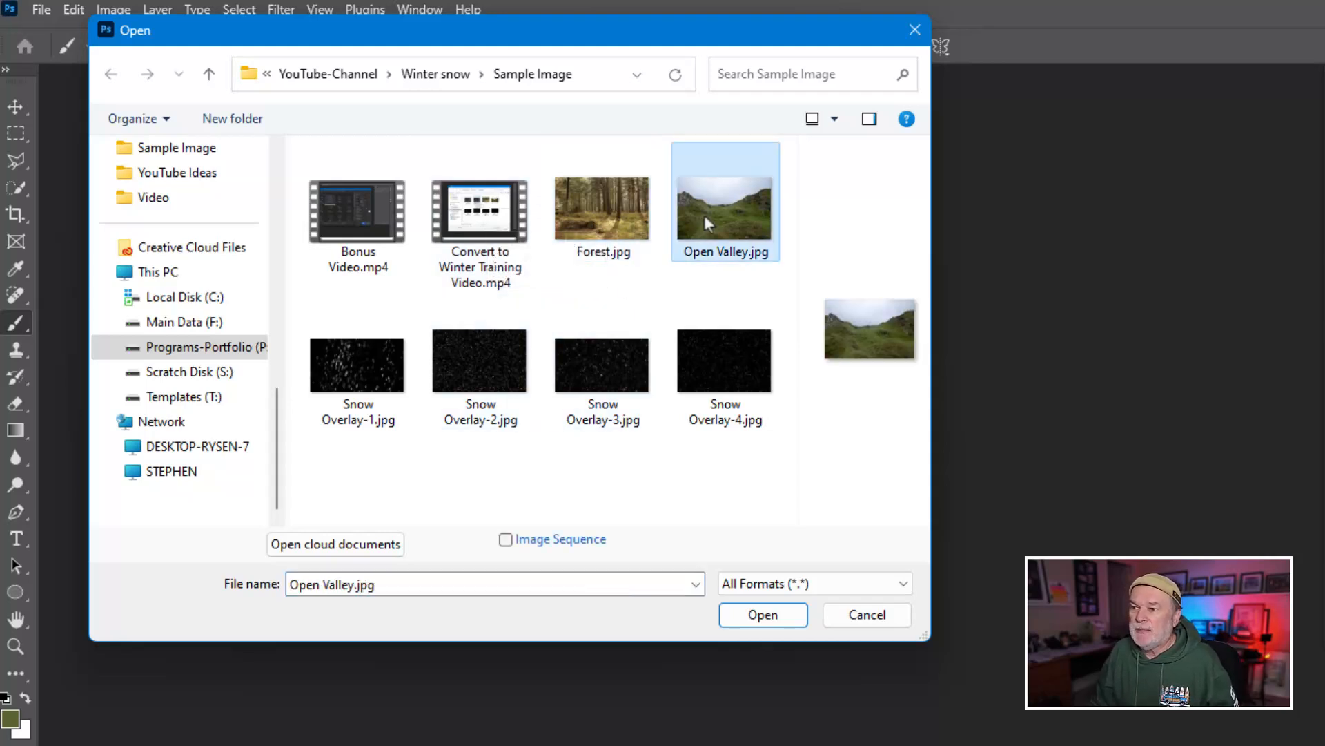
pyautogui.click(377, 390)
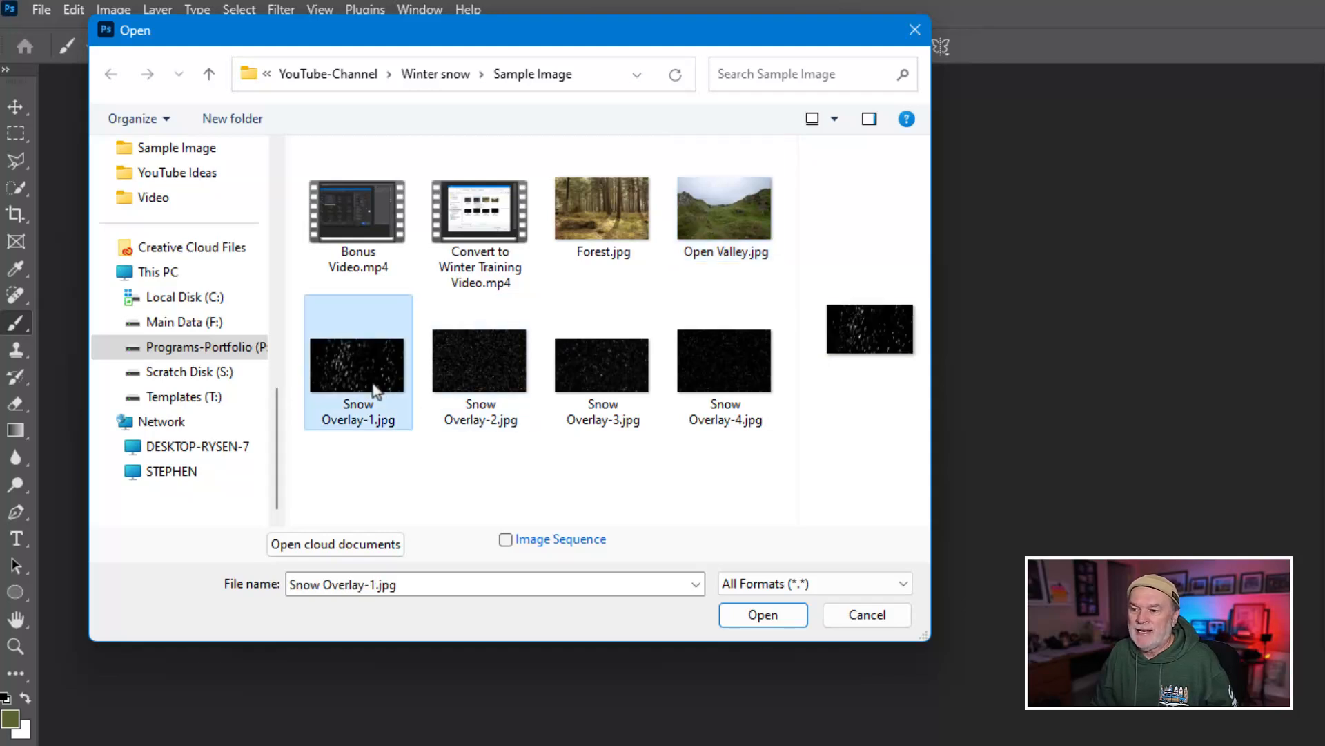
pyautogui.click(728, 387)
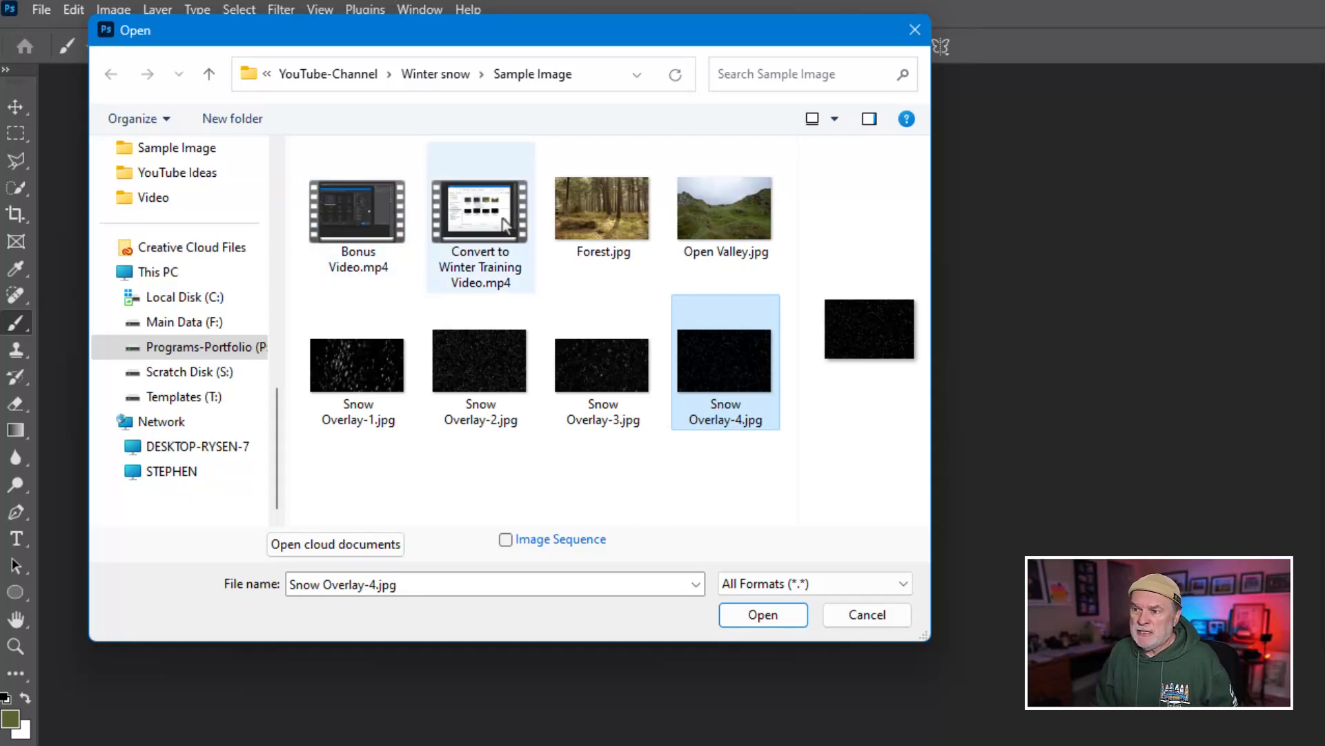
pyautogui.click(595, 220)
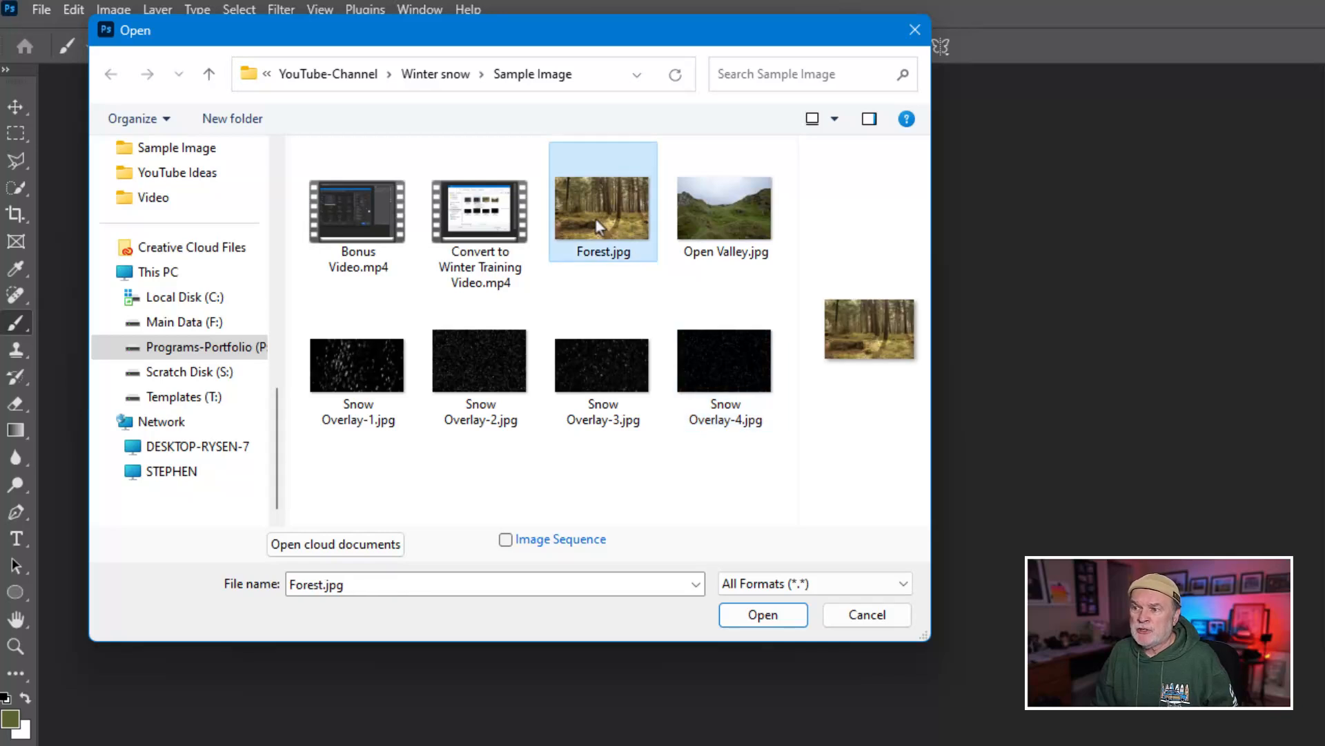
pyautogui.click(723, 218)
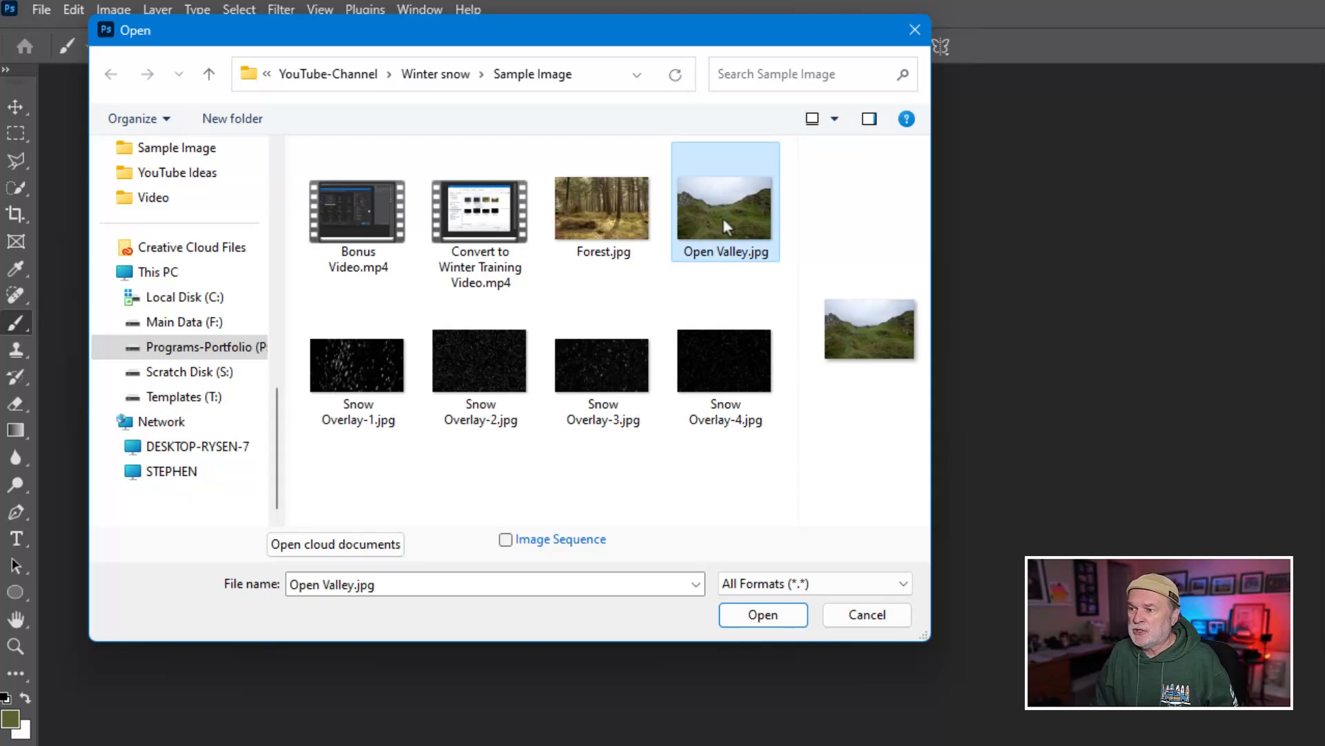
pyautogui.click(766, 615)
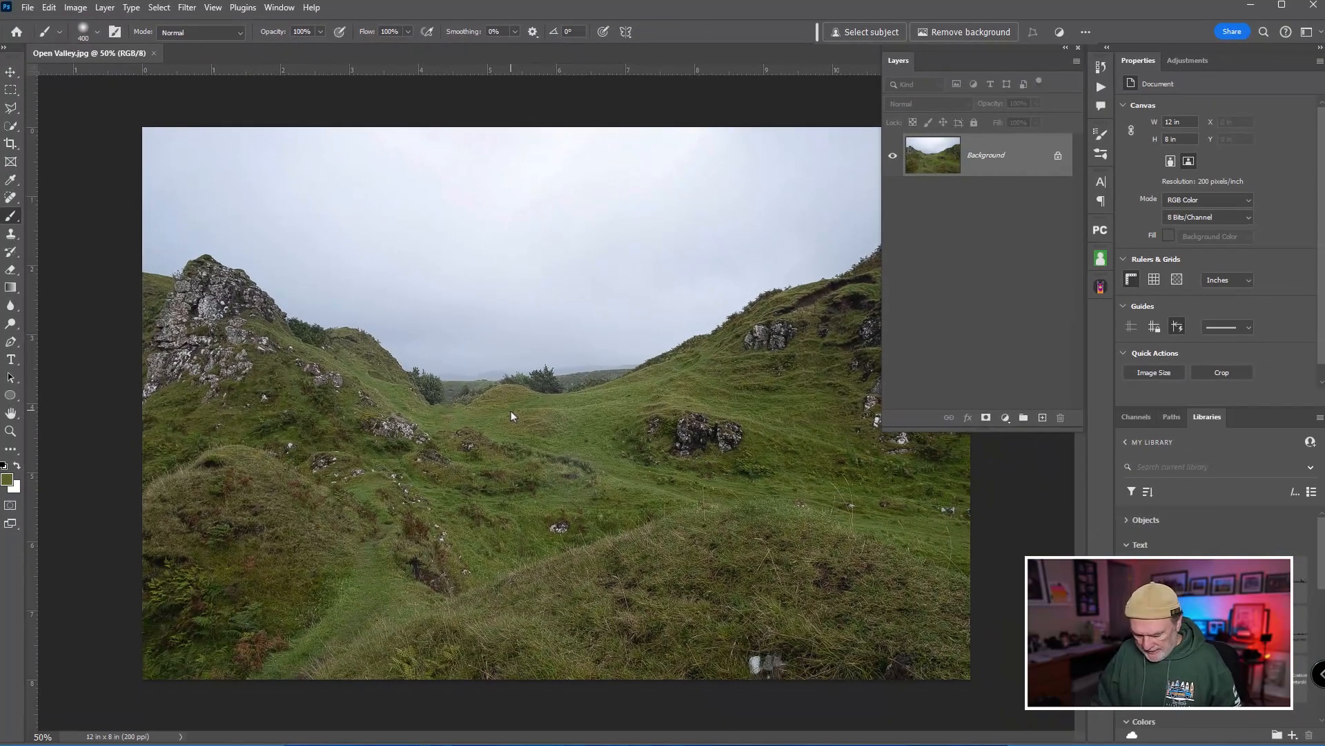
# Switch to full screen mode and fit the whole valley image in the free space beside the layers.
pyautogui.press('f')
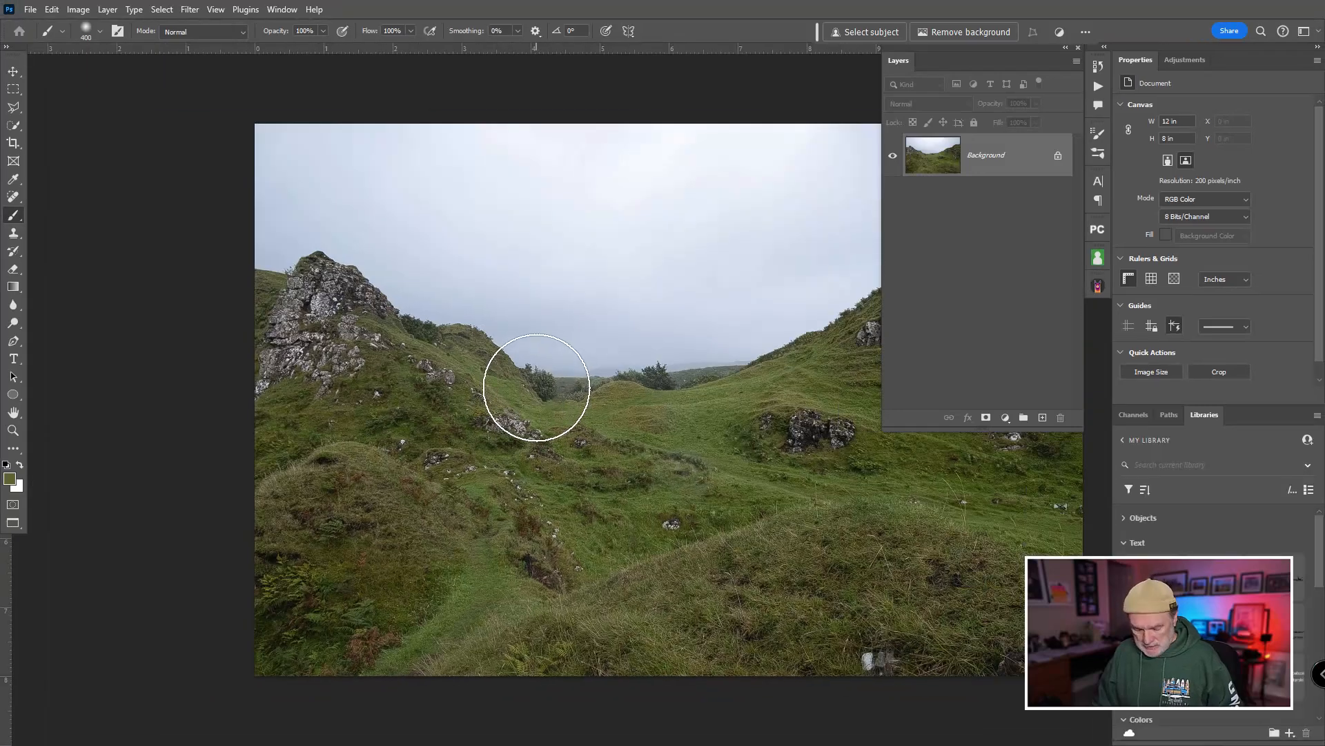
pyautogui.moveTo(542, 374)
pyautogui.mouseDown()
pyautogui.moveTo(571, 374)
pyautogui.moveTo(518, 374)
pyautogui.mouseUp()
pyautogui.moveTo(754, 458); pyautogui.dragTo(619, 363)
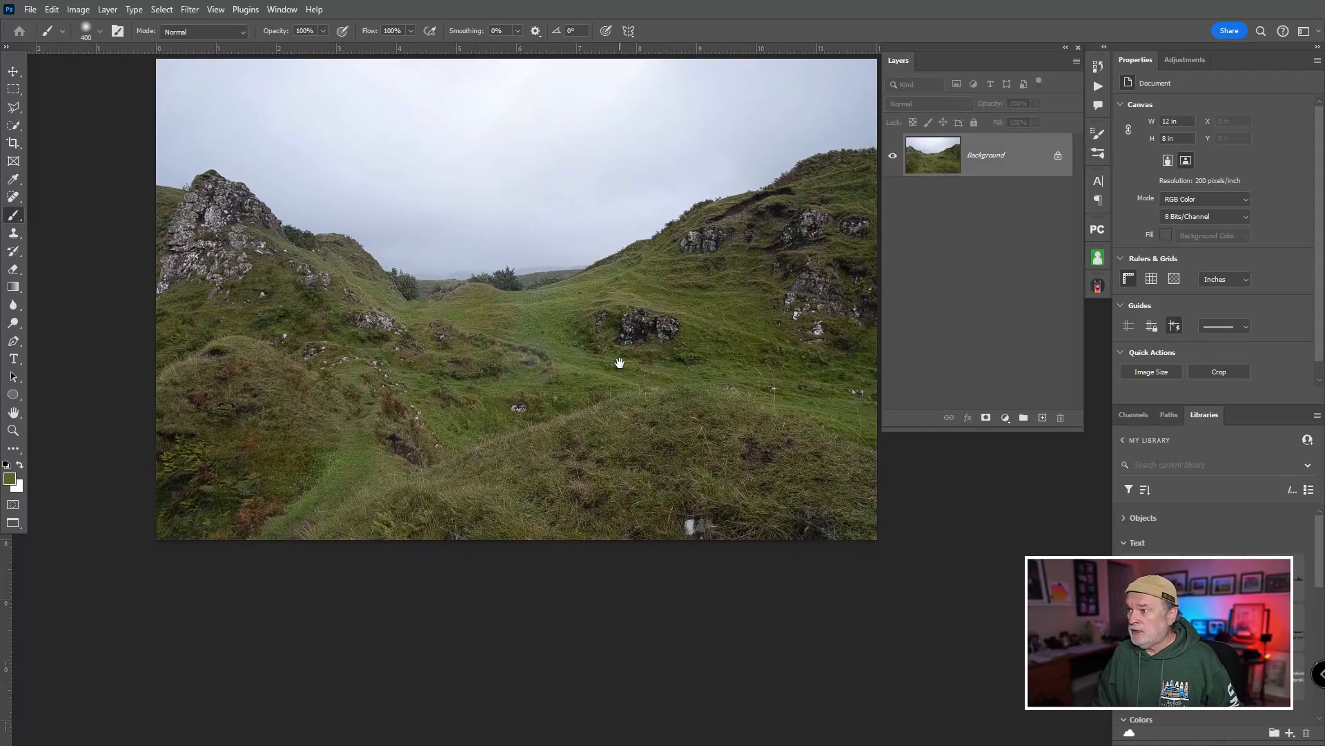
pyautogui.keyDown('ctrl'); pyautogui.click(696, 401); pyautogui.keyUp('ctrl')
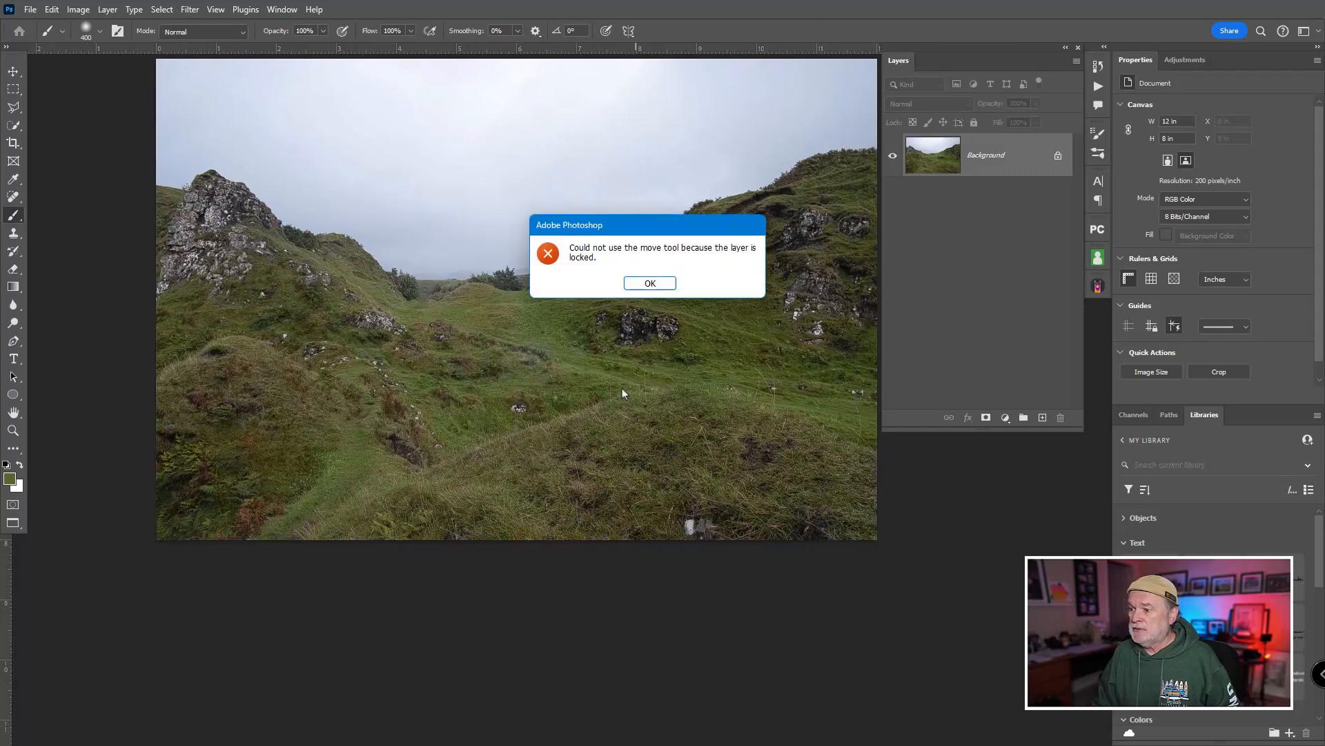
pyautogui.click(652, 283)
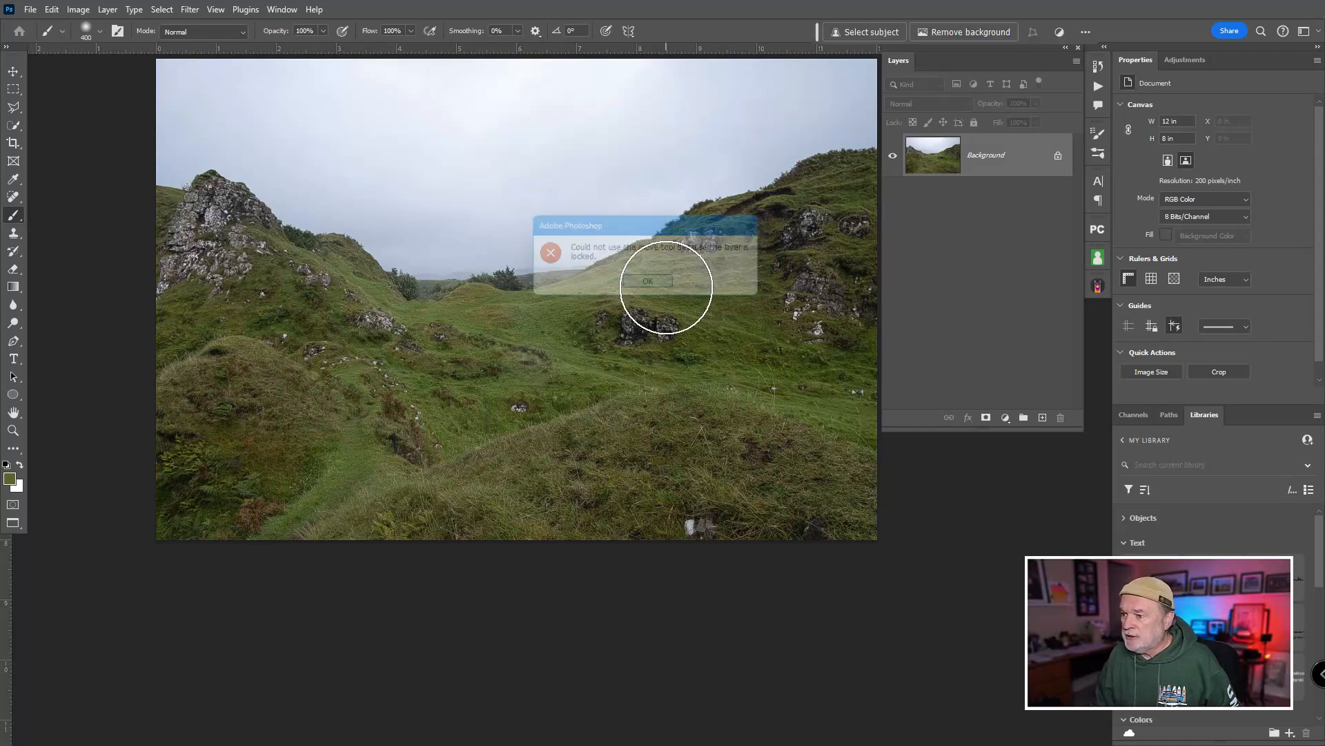
pyautogui.hotkey('ctrl', '-')
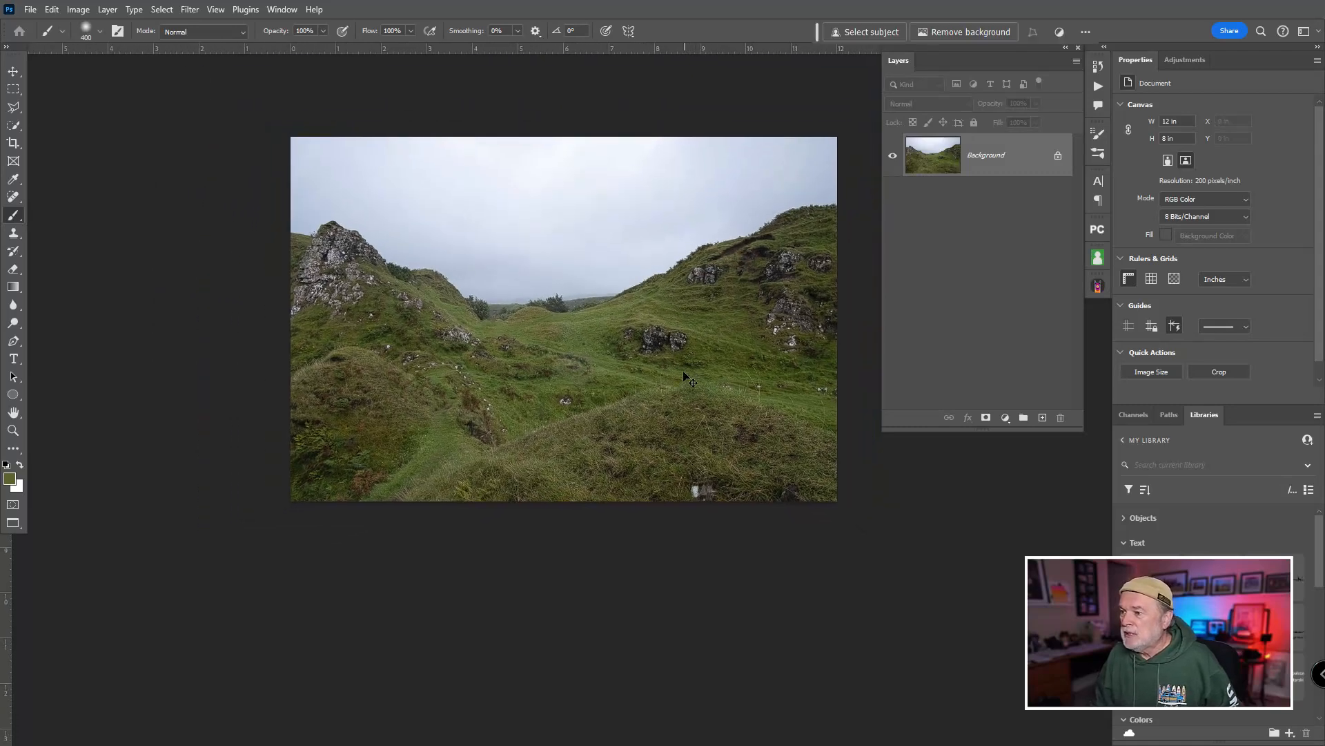
pyautogui.moveTo(656, 341)
pyautogui.mouseDown()
pyautogui.moveTo(665, 296)
pyautogui.moveTo(689, 279)
pyautogui.mouseUp()
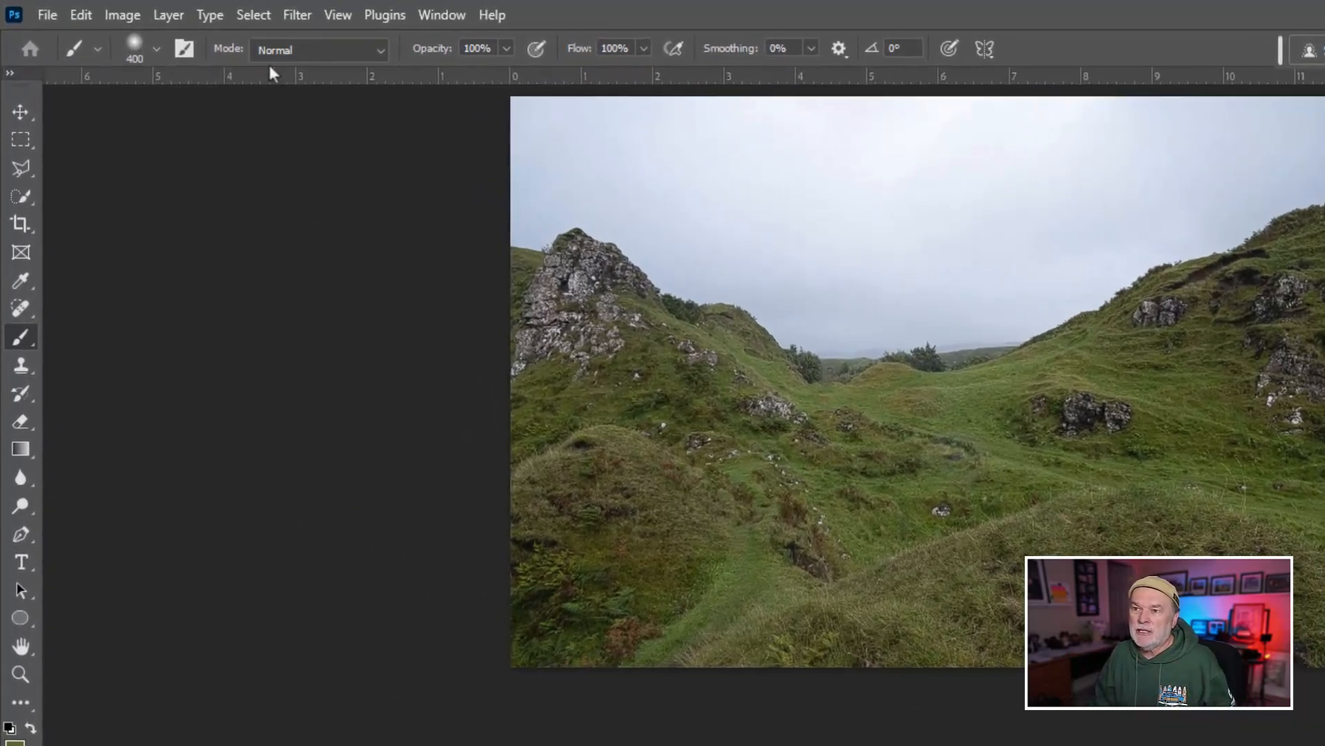
# Start a Color Range selection from sampled colors with the selection preview set to None.
pyautogui.click(250, 17)
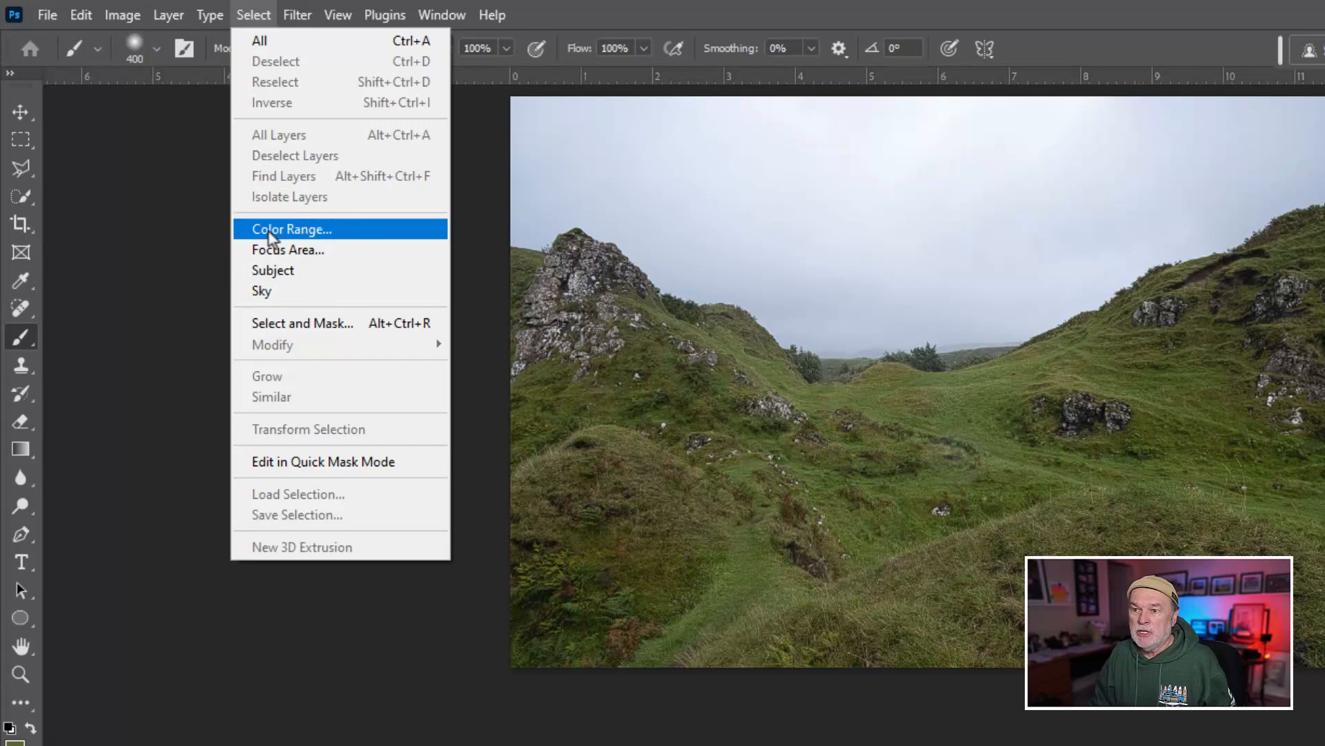
pyautogui.click(357, 231)
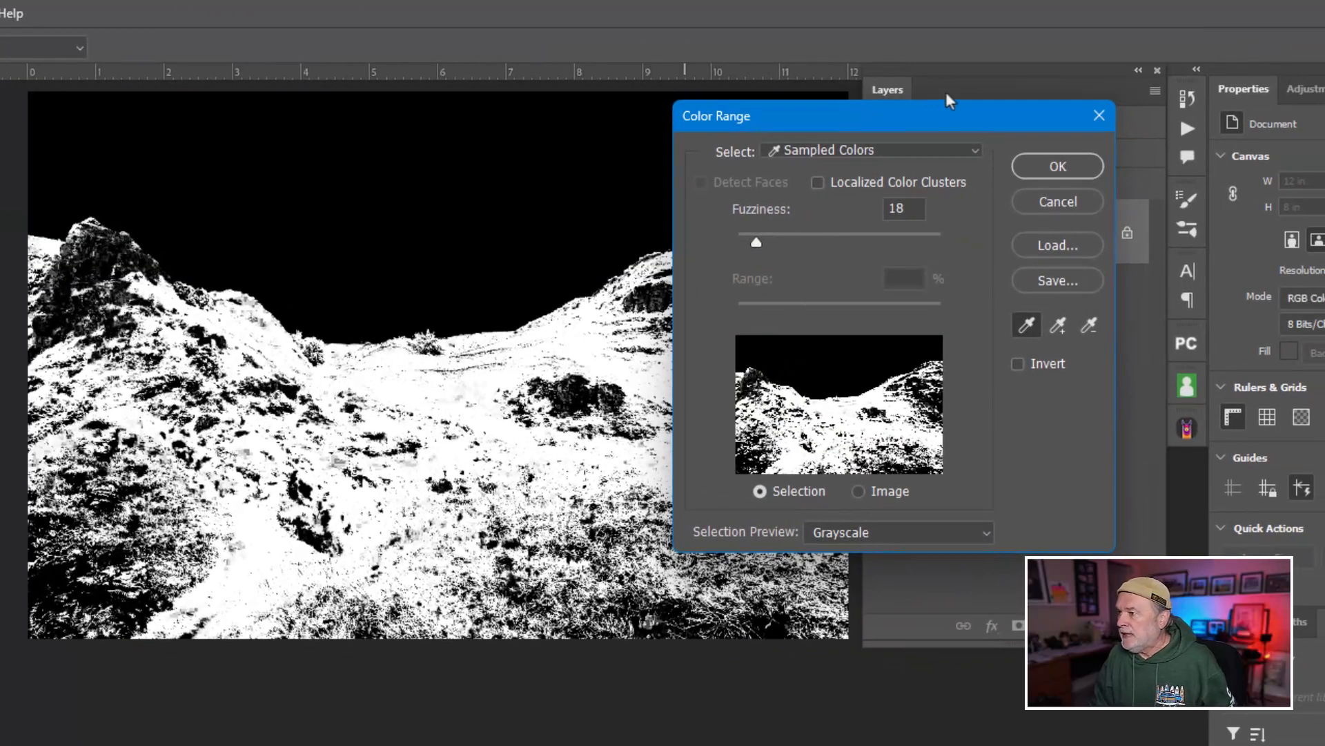
pyautogui.moveTo(932, 118); pyautogui.dragTo(970, 123)
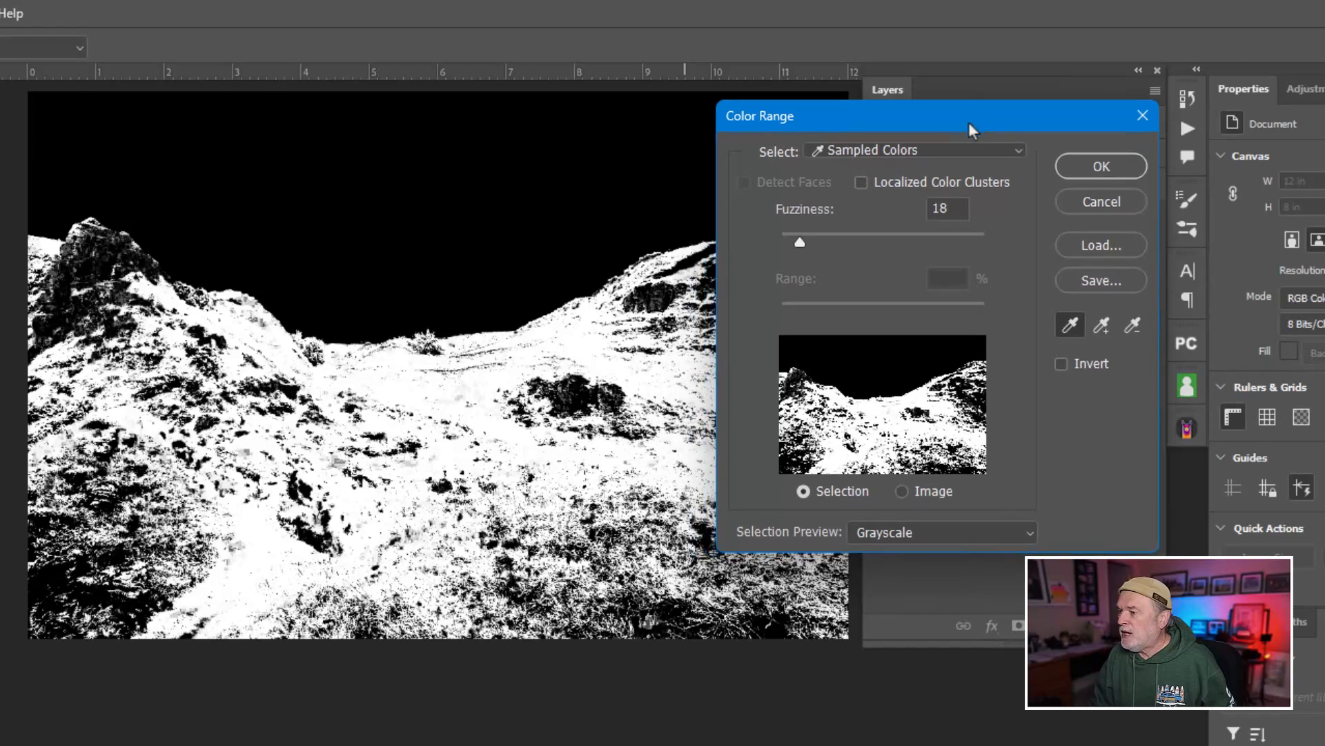
pyautogui.click(1021, 535)
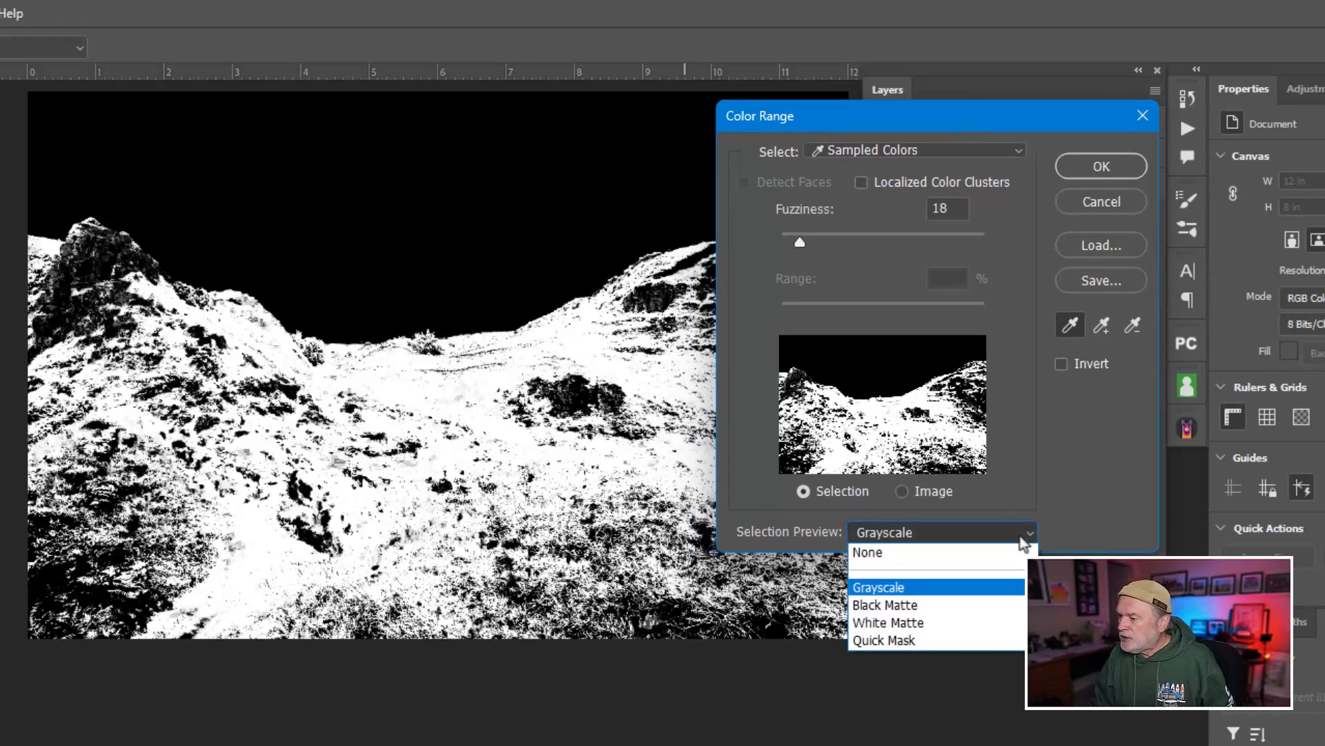
pyautogui.click(950, 555)
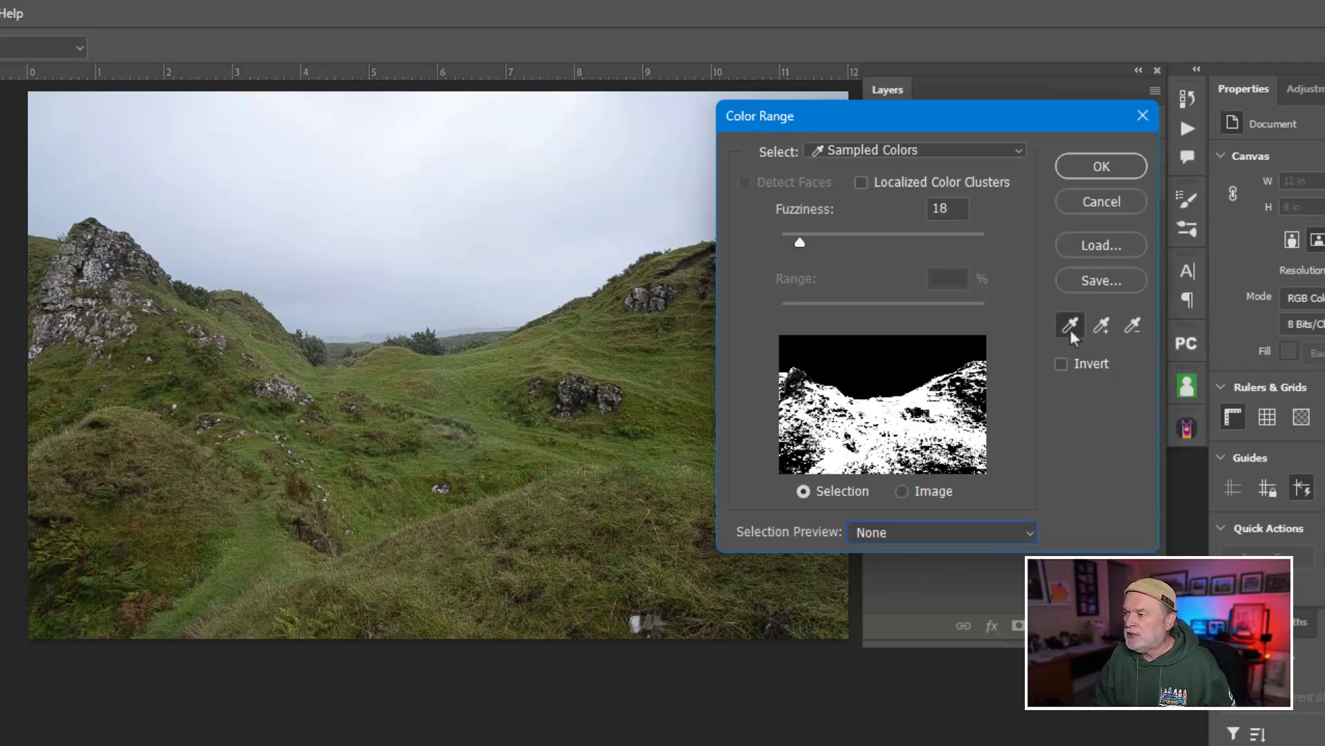
# Sample the green grass in the valley center and add neighboring grass tones from the slope to the color range.
pyautogui.click(434, 367)
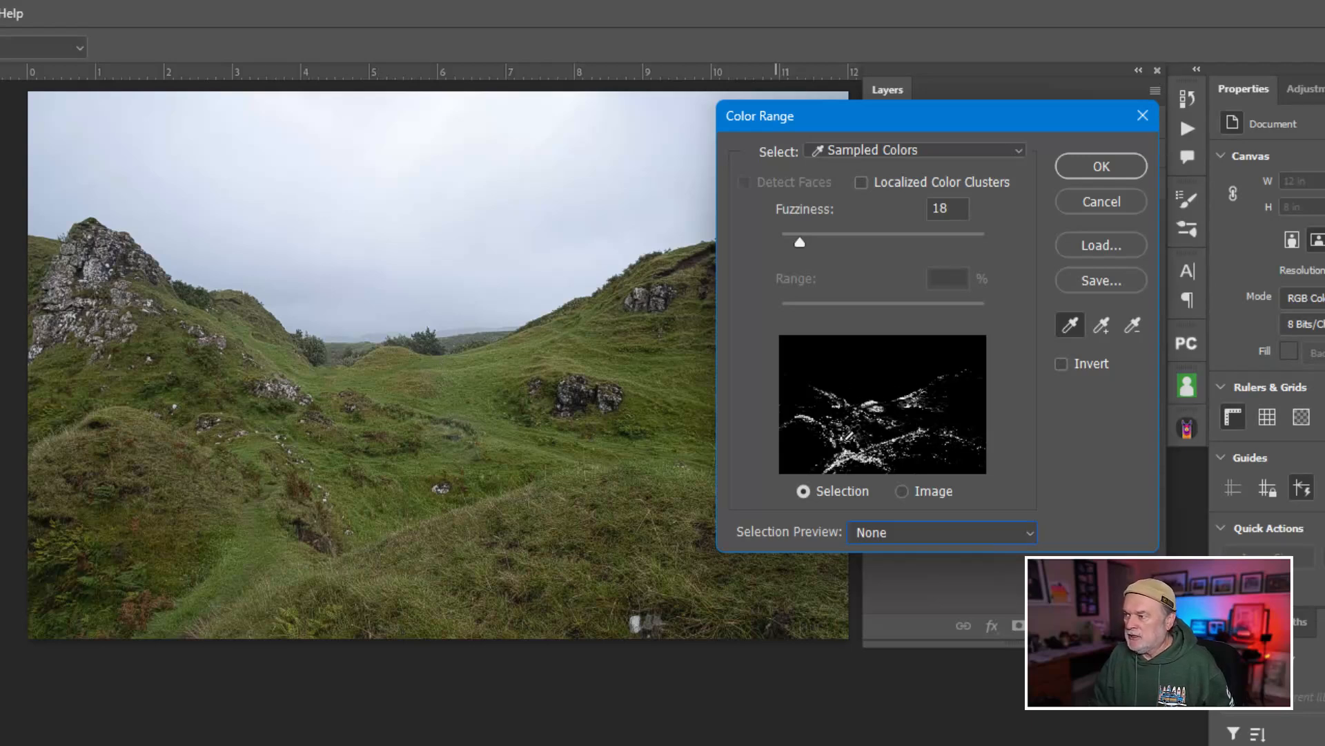
pyautogui.click(1096, 332)
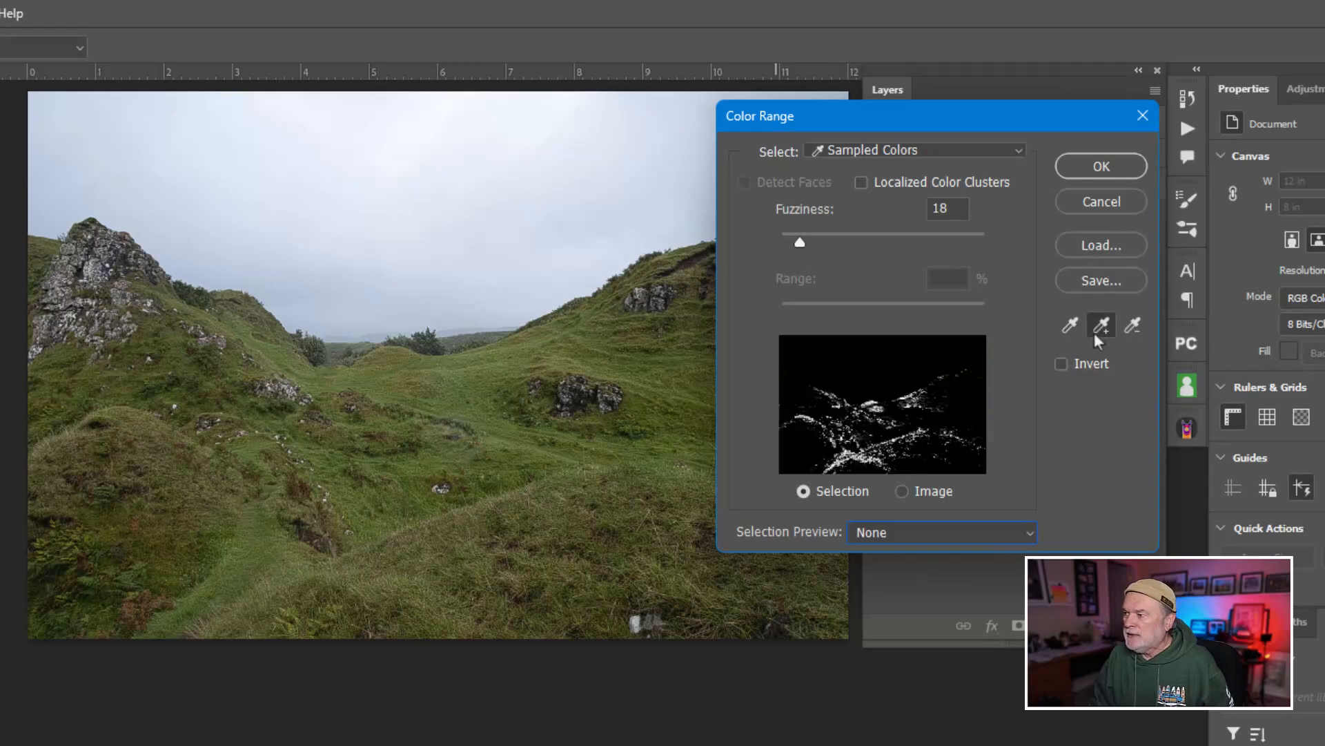
pyautogui.click(550, 453)
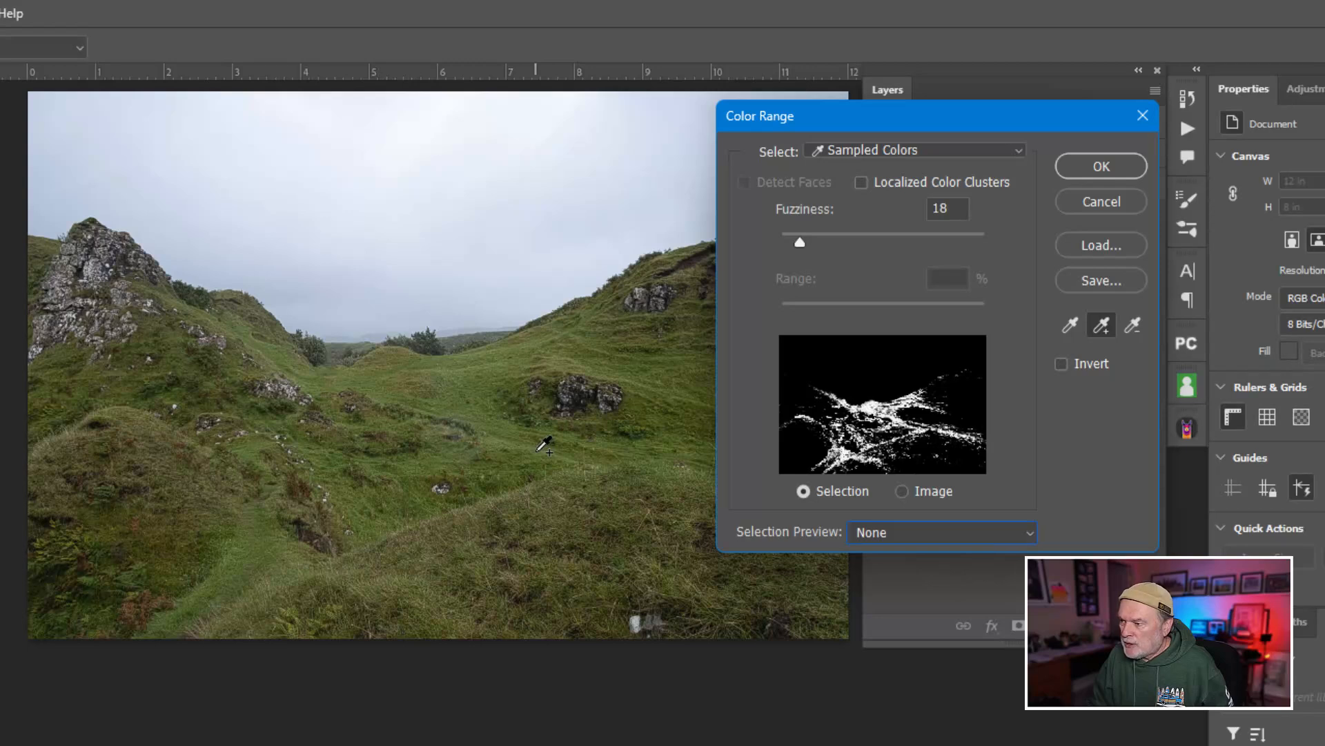
pyautogui.click(566, 457)
pyautogui.click(583, 458)
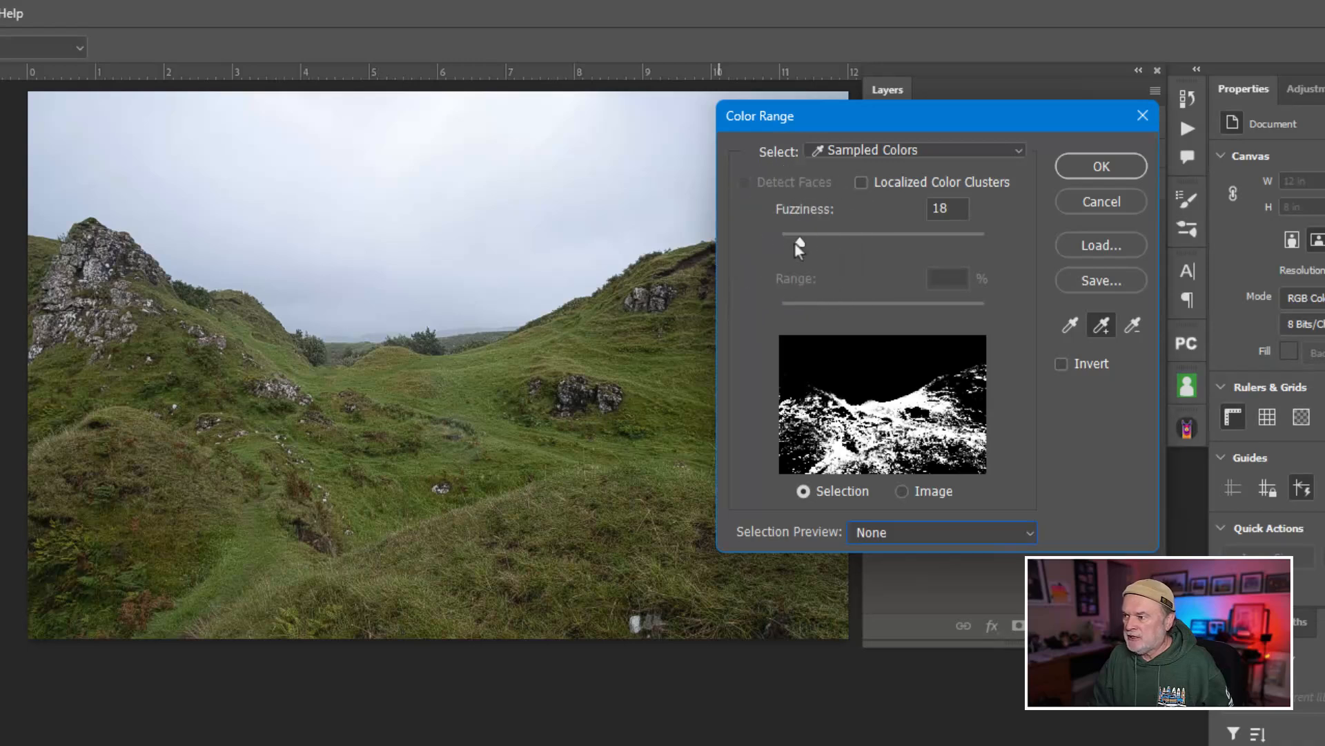
# Try fuzziness values of 154, 62 and 68, checking the hillside selection in a grayscale preview.
pyautogui.moveTo(802, 246); pyautogui.dragTo(939, 245)
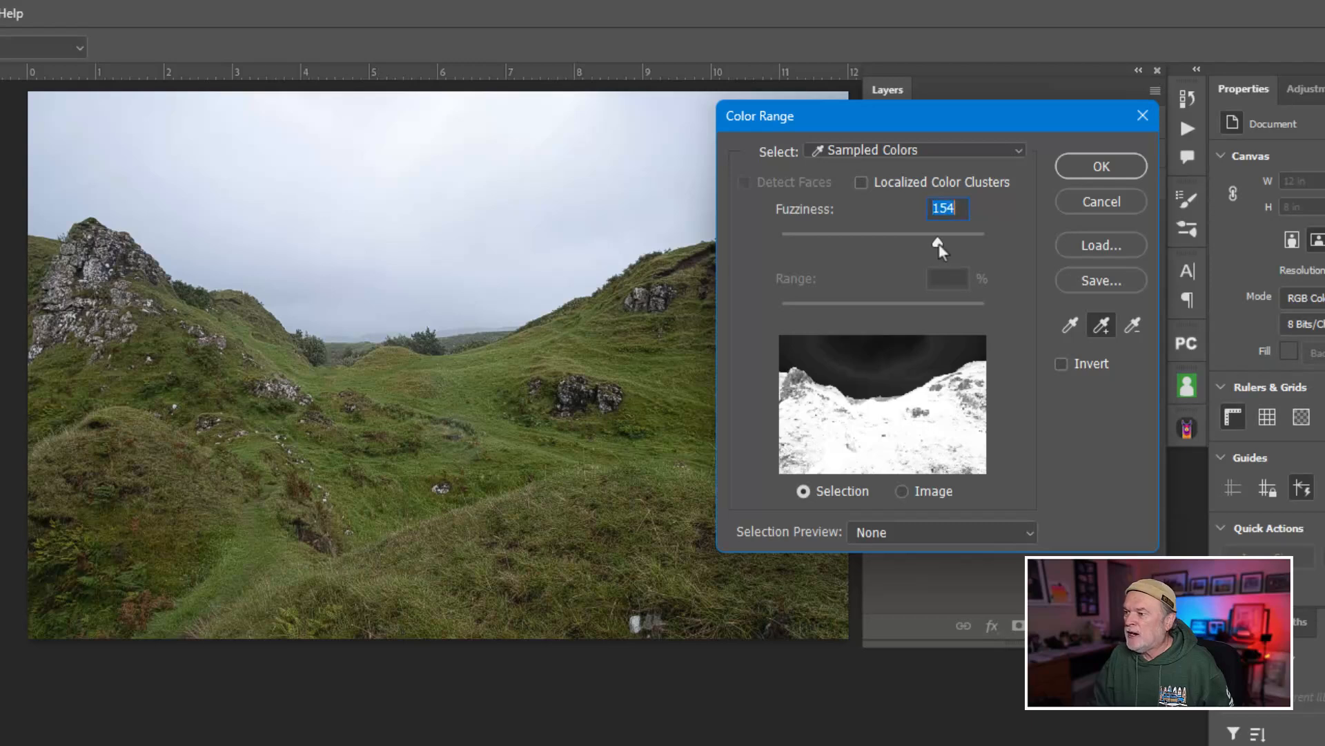
pyautogui.click(115, 268)
pyautogui.moveTo(938, 245); pyautogui.dragTo(844, 246)
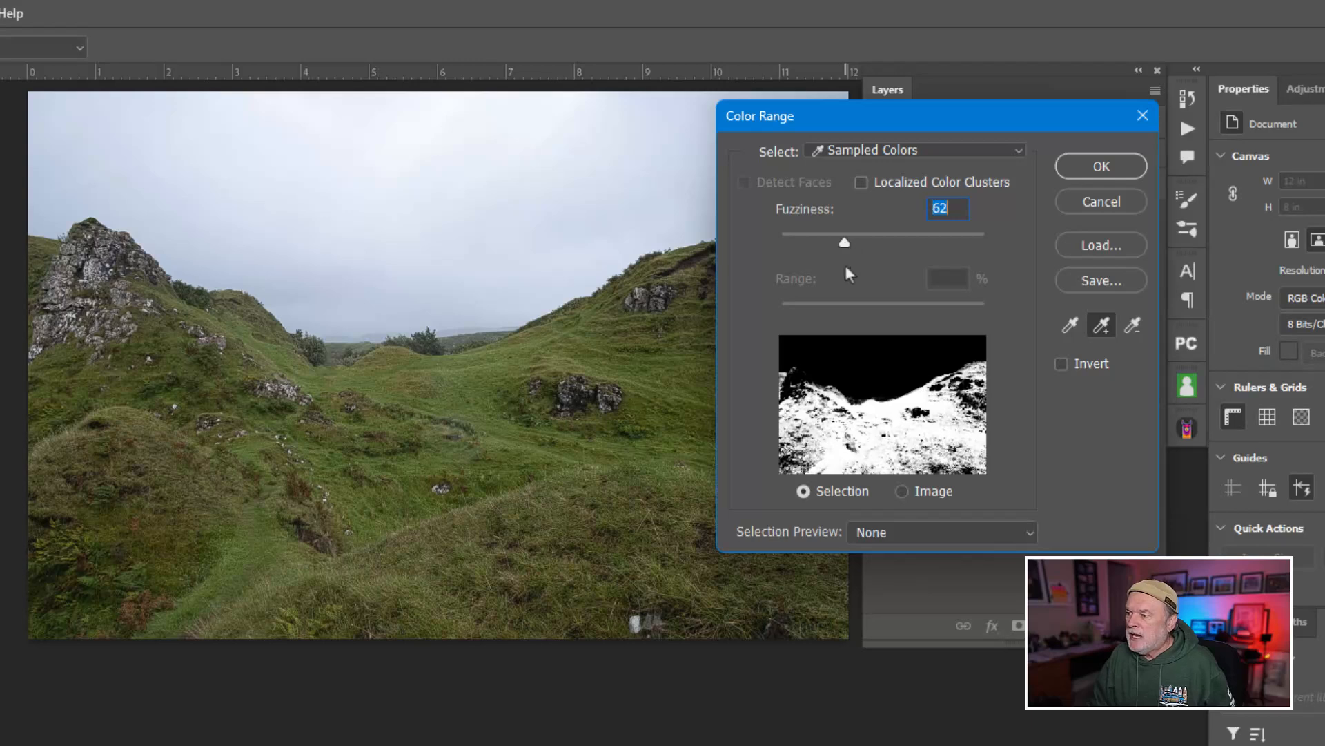
pyautogui.click(935, 533)
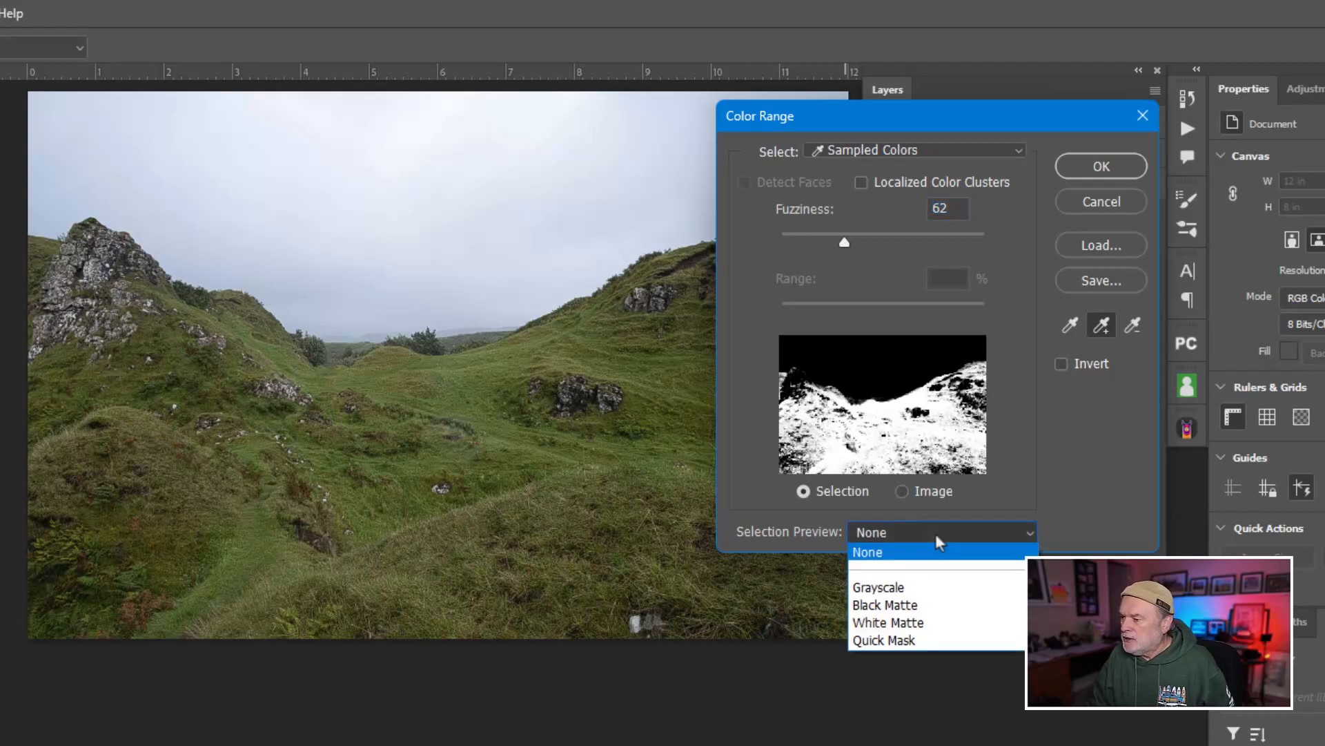
pyautogui.click(878, 589)
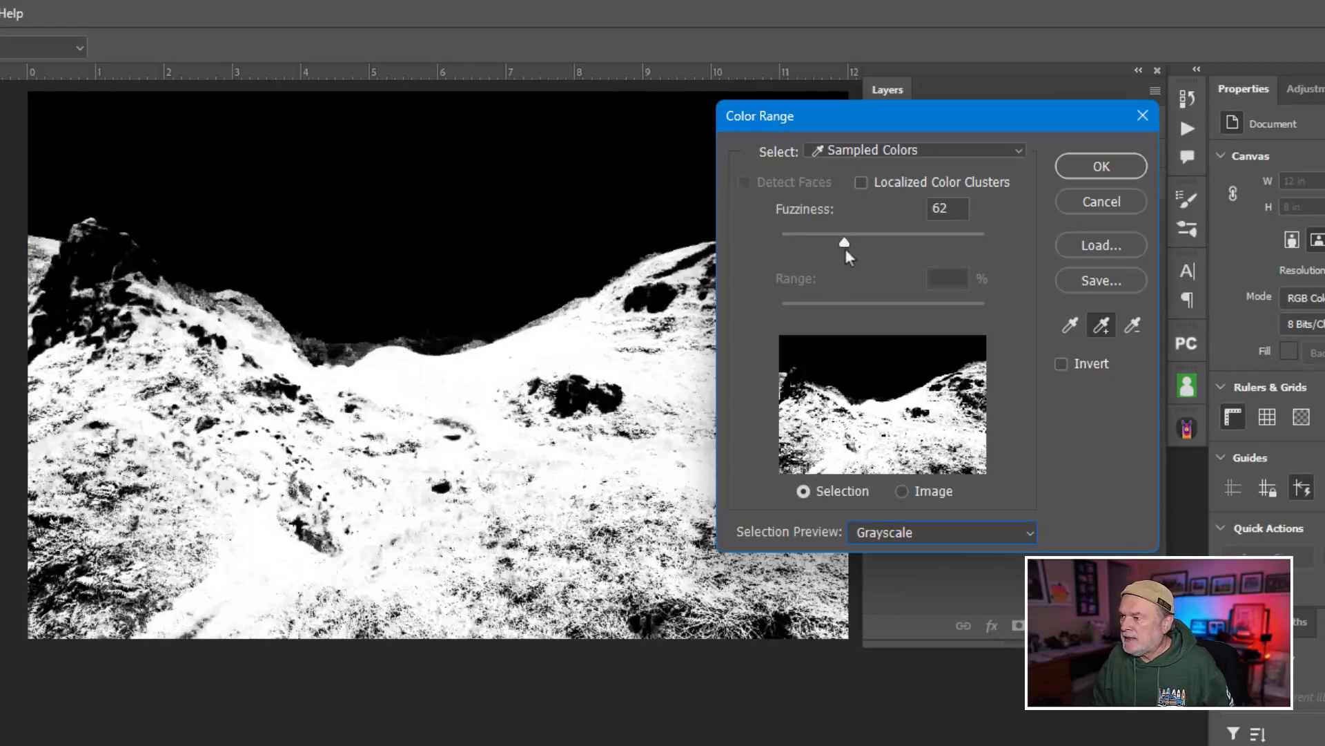
pyautogui.moveTo(845, 244)
pyautogui.mouseDown()
pyautogui.moveTo(863, 242)
pyautogui.moveTo(851, 243)
pyautogui.mouseUp()
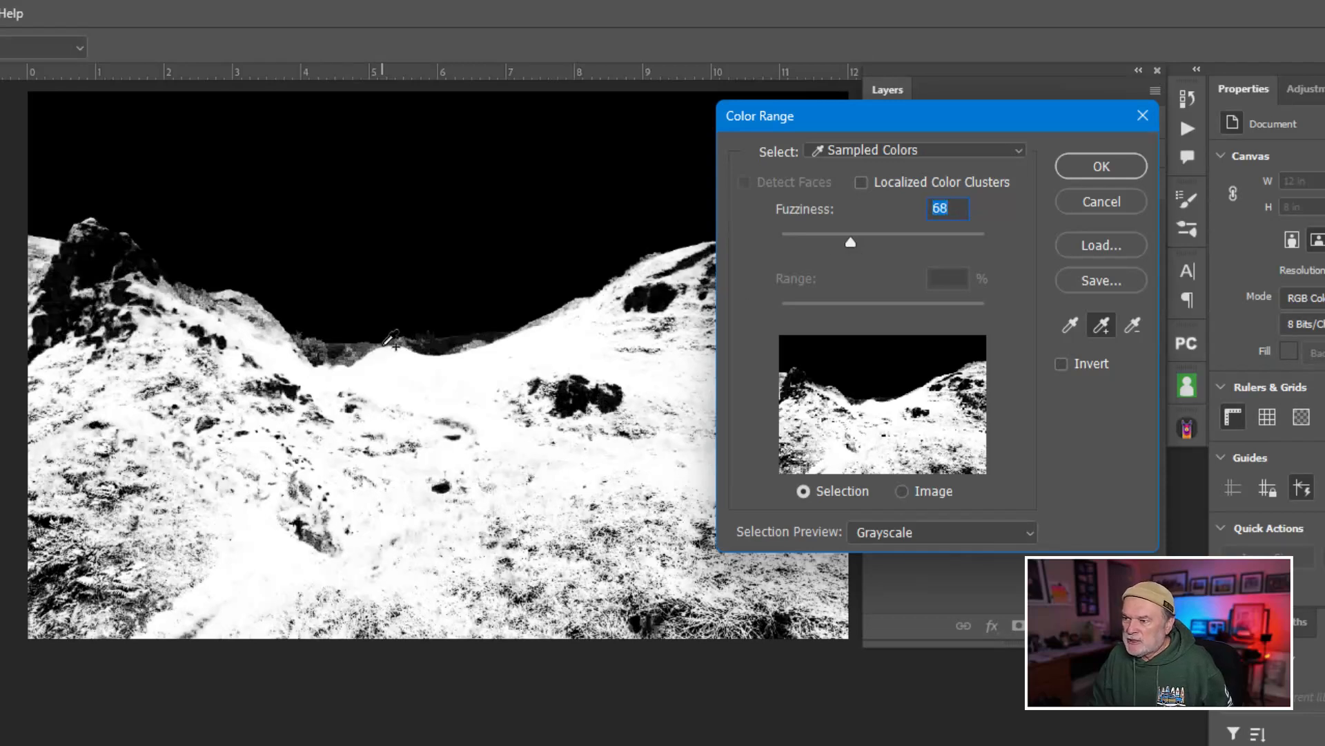
# Add the color of the distant hills at the horizon to the range and set the fuzziness to 26.
pyautogui.click(894, 531)
pyautogui.click(884, 553)
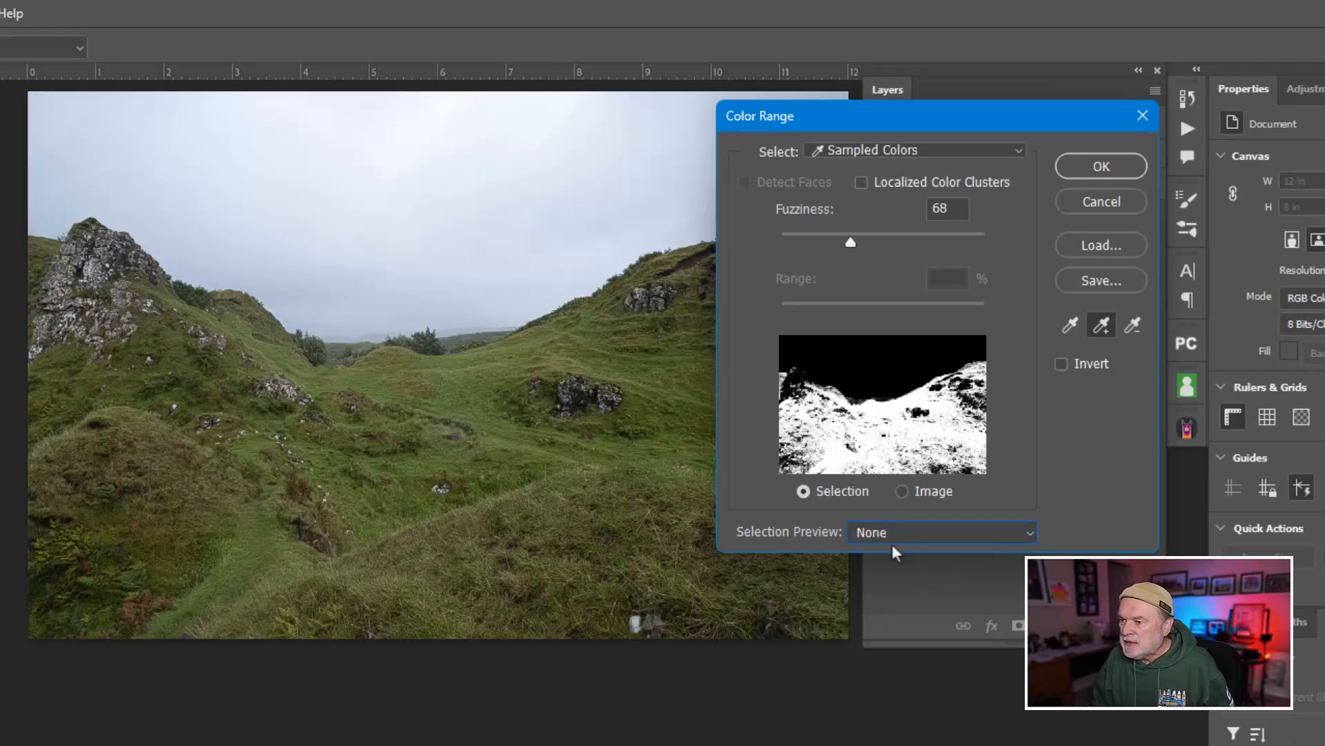
pyautogui.click(338, 347)
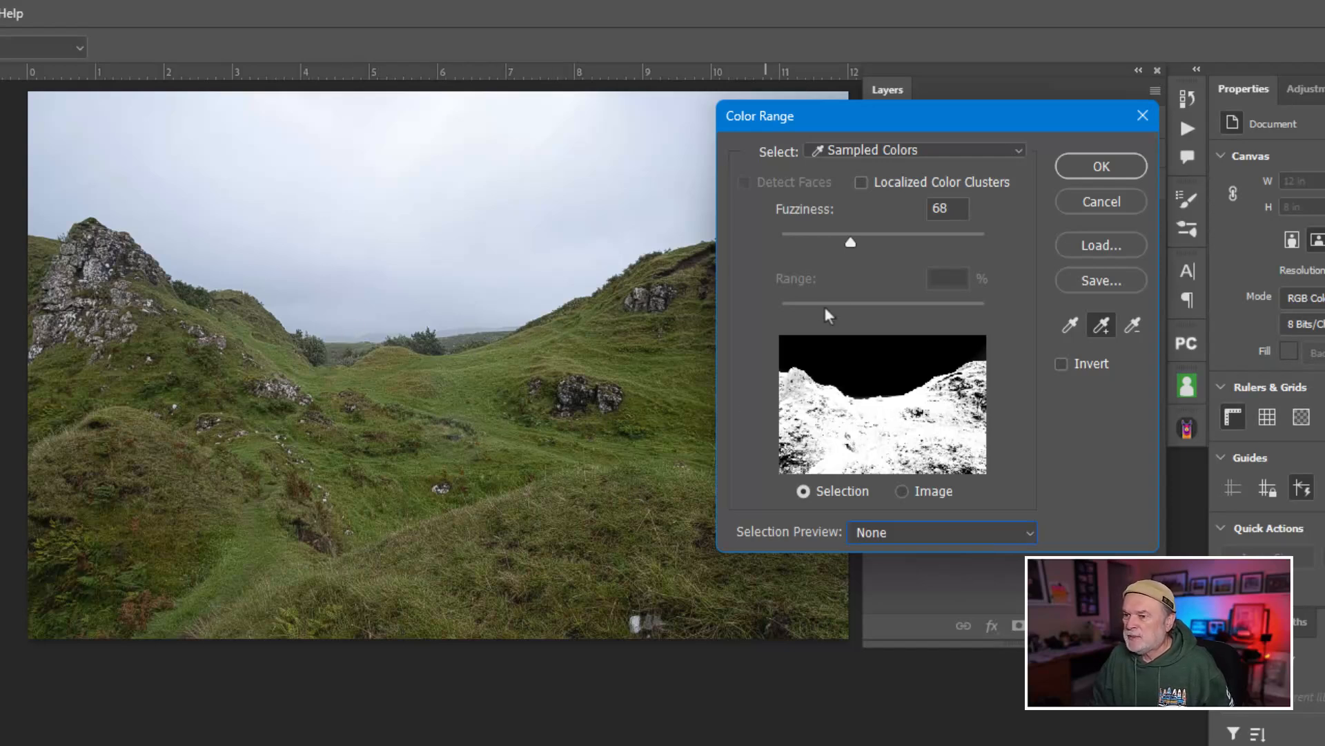
pyautogui.moveTo(847, 239); pyautogui.dragTo(807, 241)
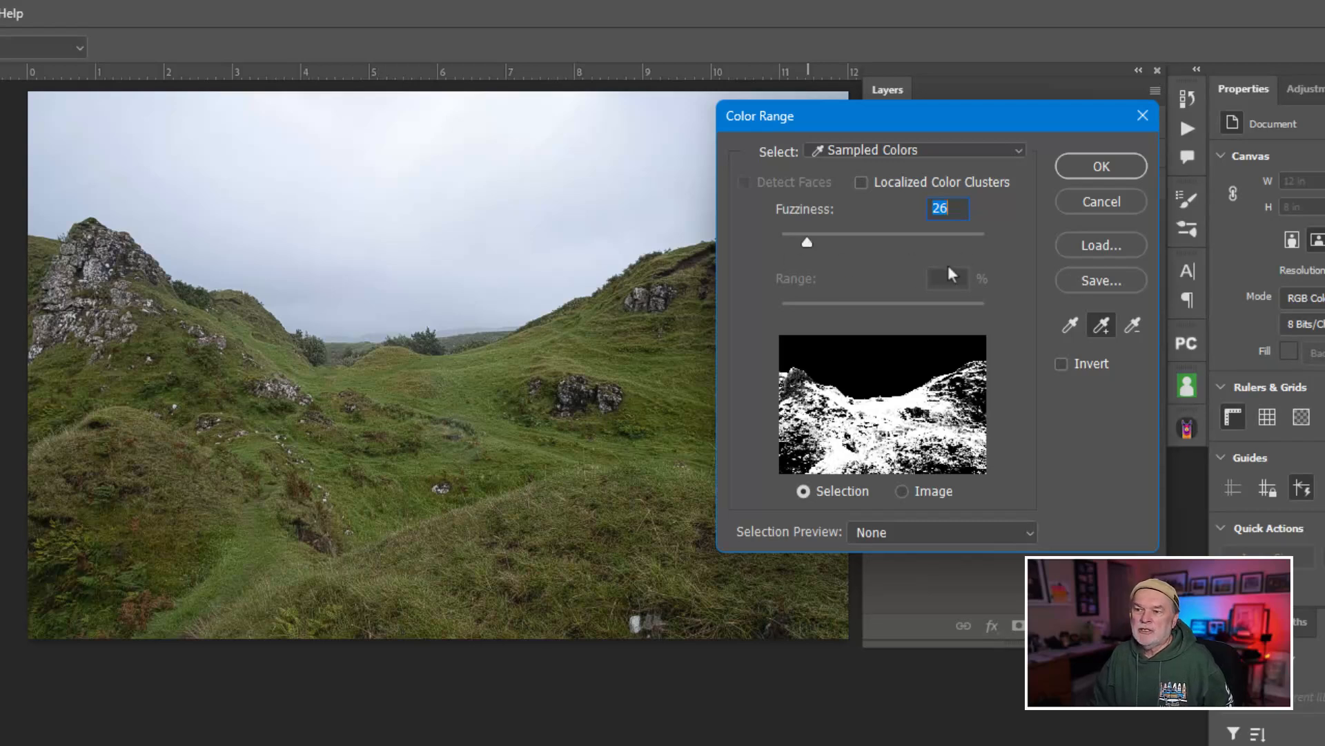
# Preview the color range in grayscale and apply it as a selection of the hillsides.
pyautogui.click(905, 528)
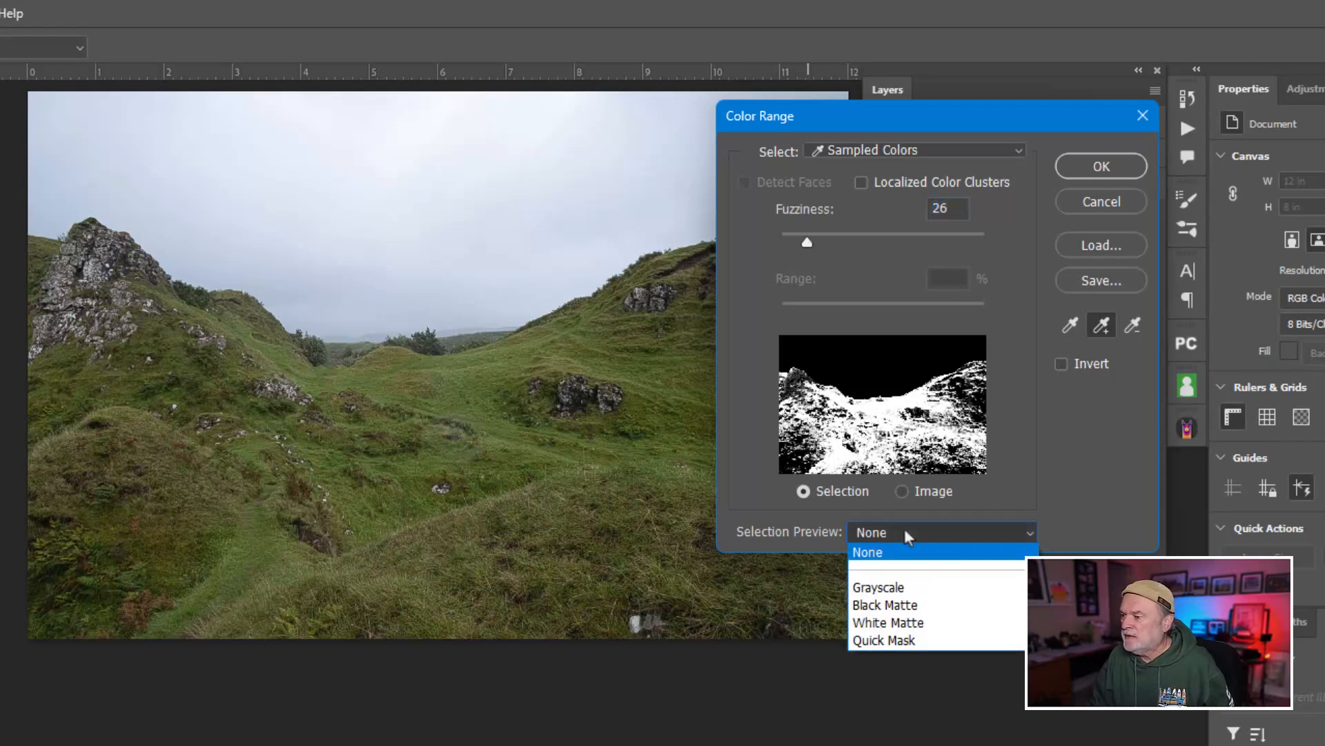
pyautogui.click(896, 583)
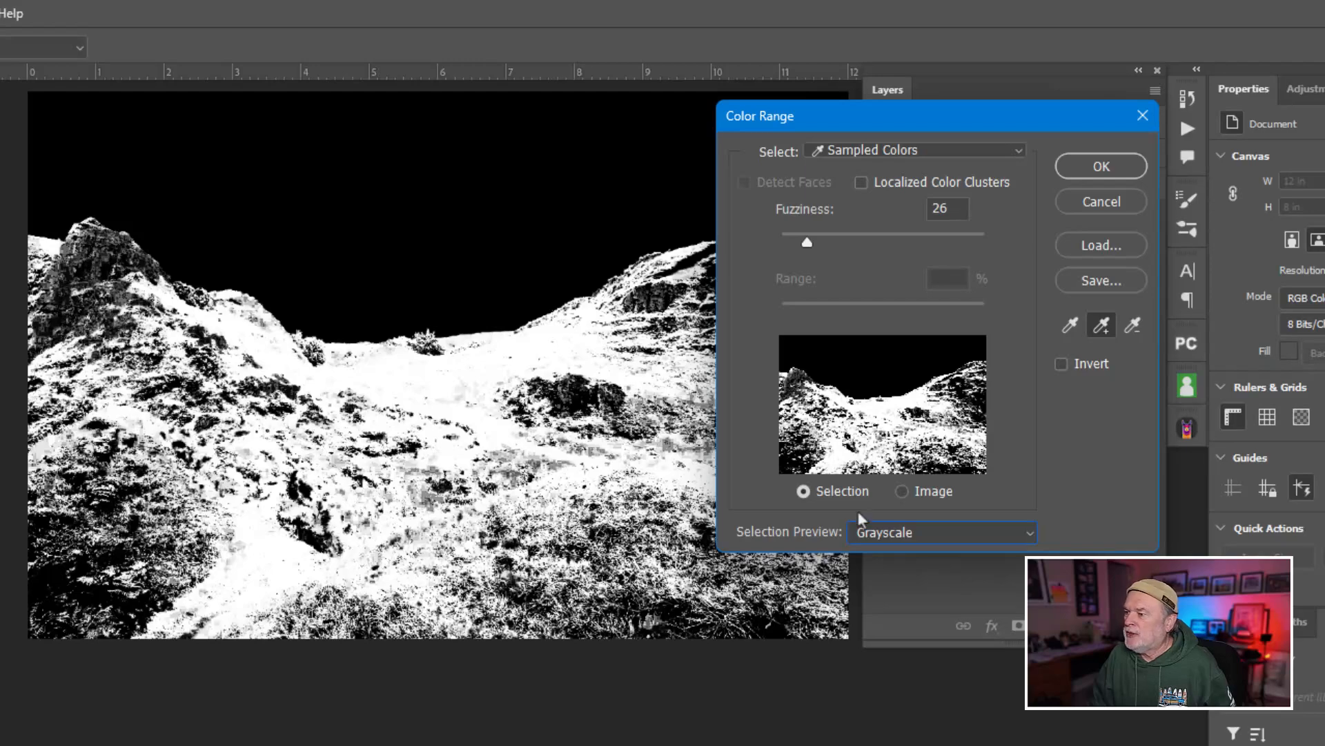
pyautogui.click(1099, 169)
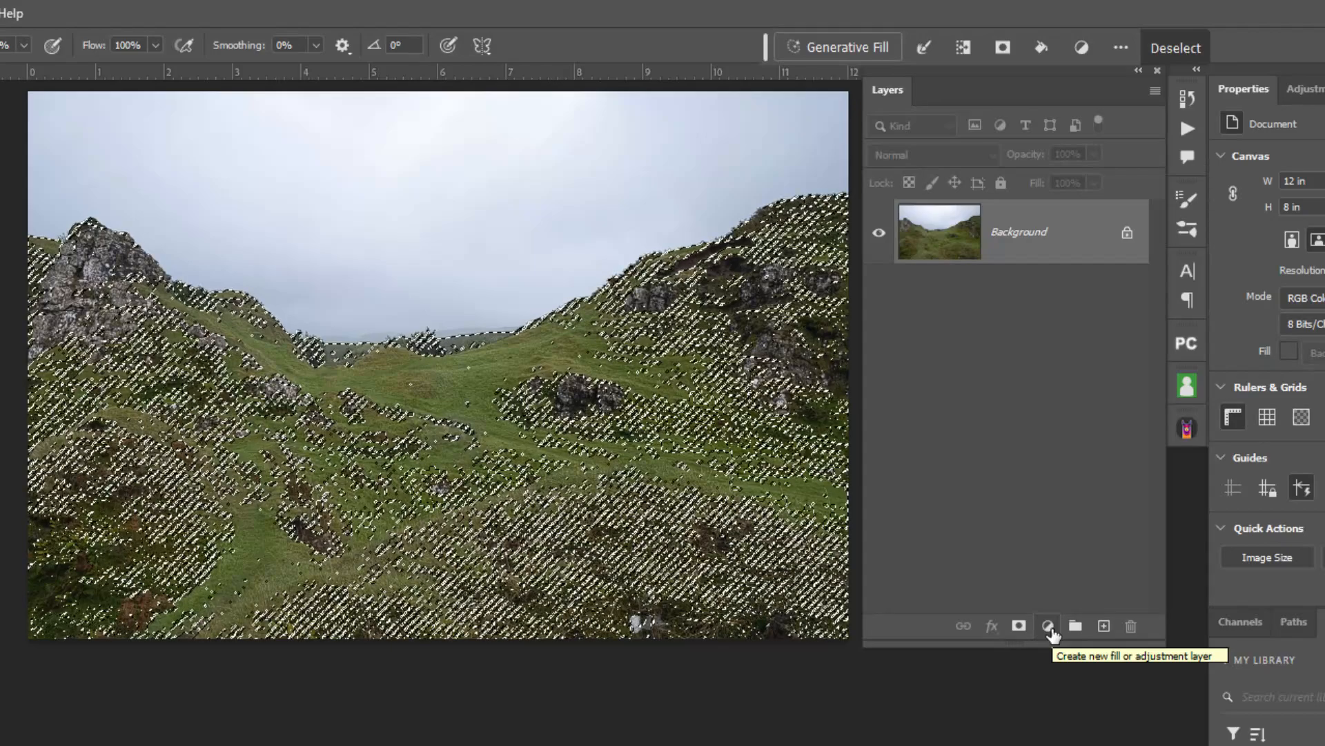
# Add a Solid Color fill layer in pure white (ffffff) over the selected hillsides.
pyautogui.click(1048, 627)
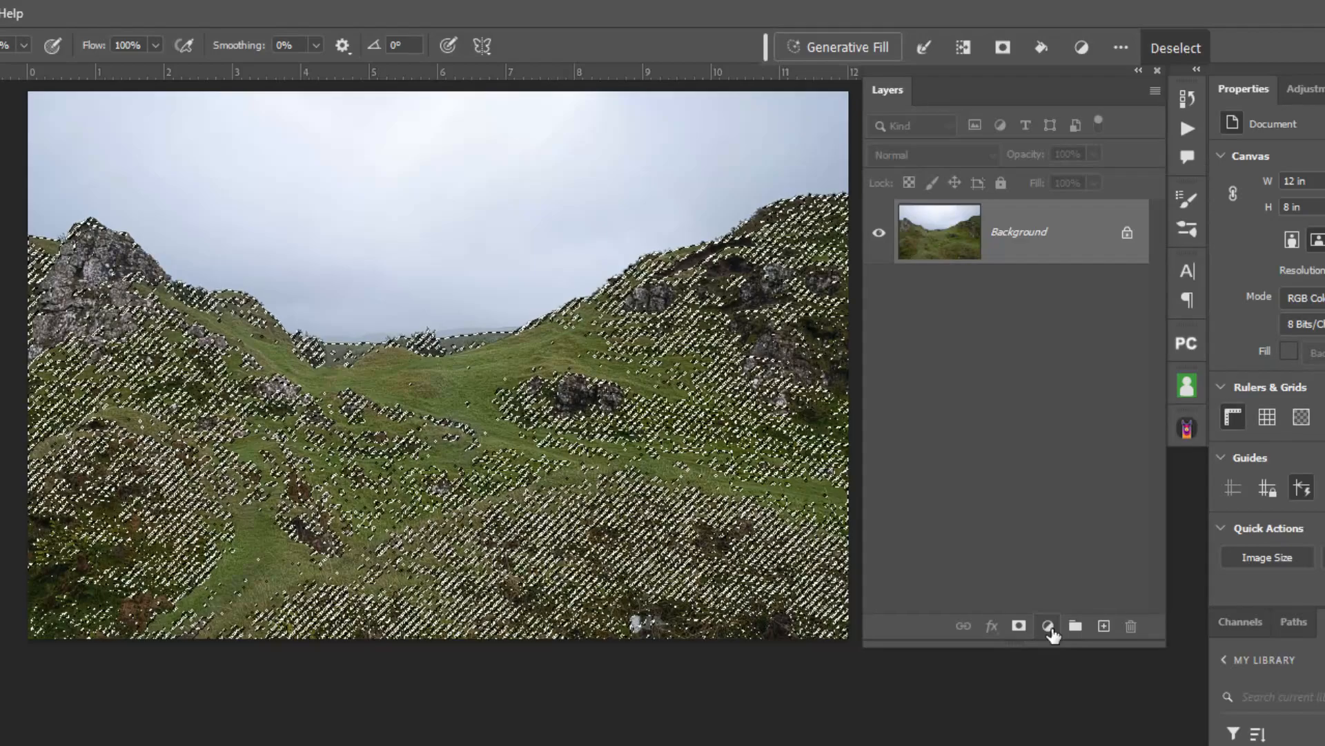
pyautogui.click(1049, 626)
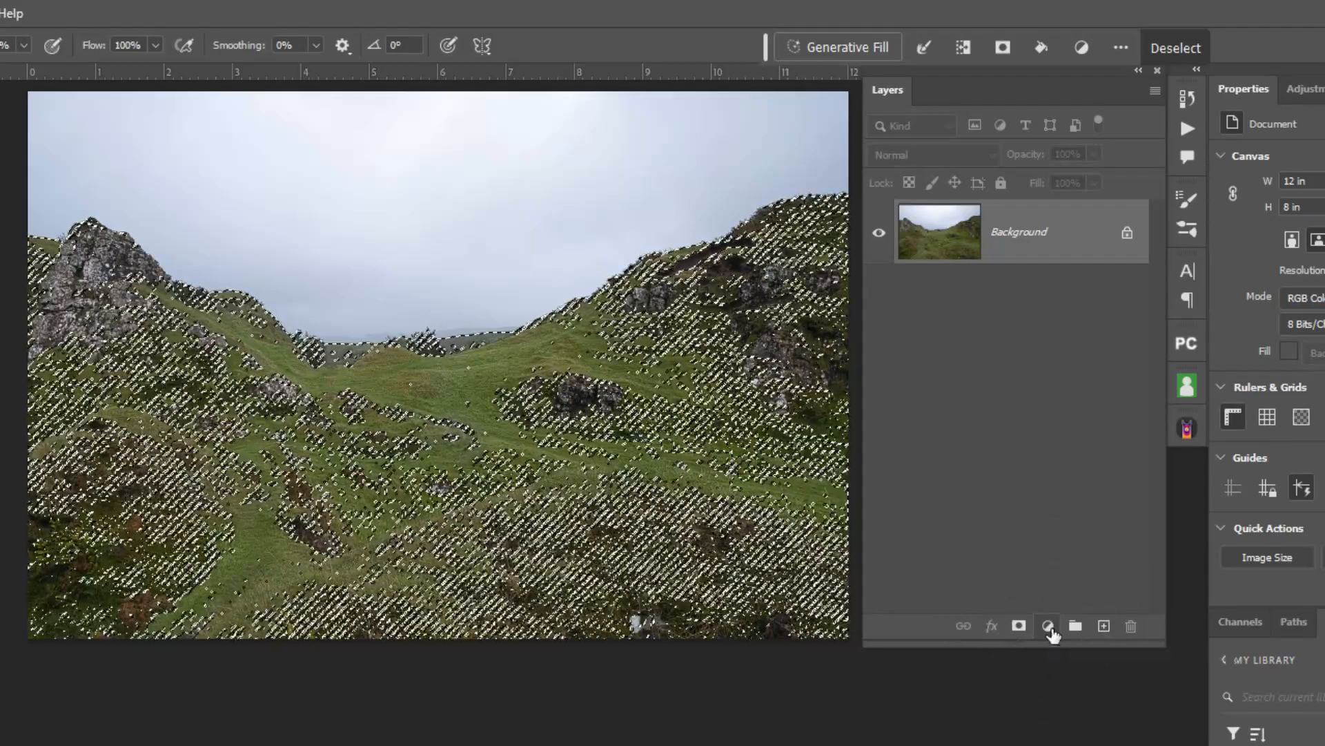
pyautogui.click(1049, 627)
pyautogui.click(1067, 653)
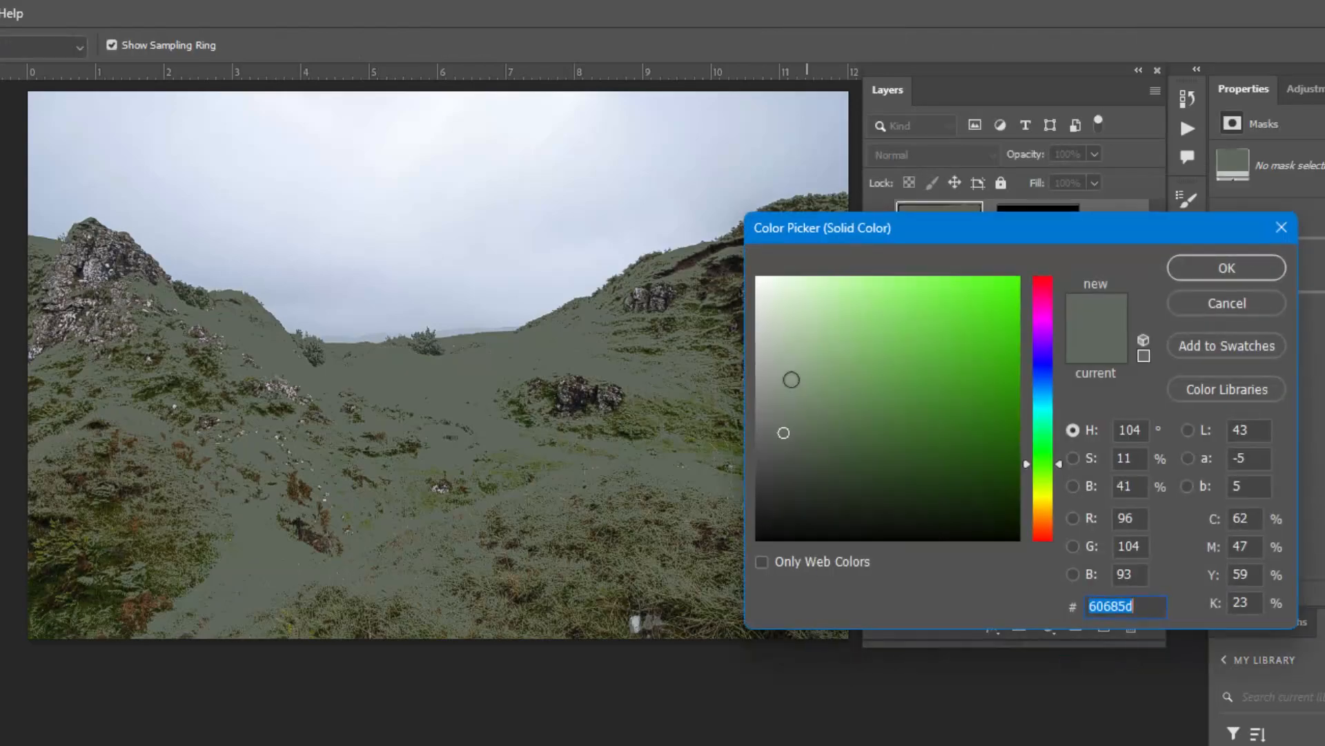
pyautogui.moveTo(787, 415)
pyautogui.mouseDown()
pyautogui.moveTo(757, 281)
pyautogui.moveTo(756, 394)
pyautogui.mouseUp()
pyautogui.moveTo(764, 311); pyautogui.dragTo(744, 274)
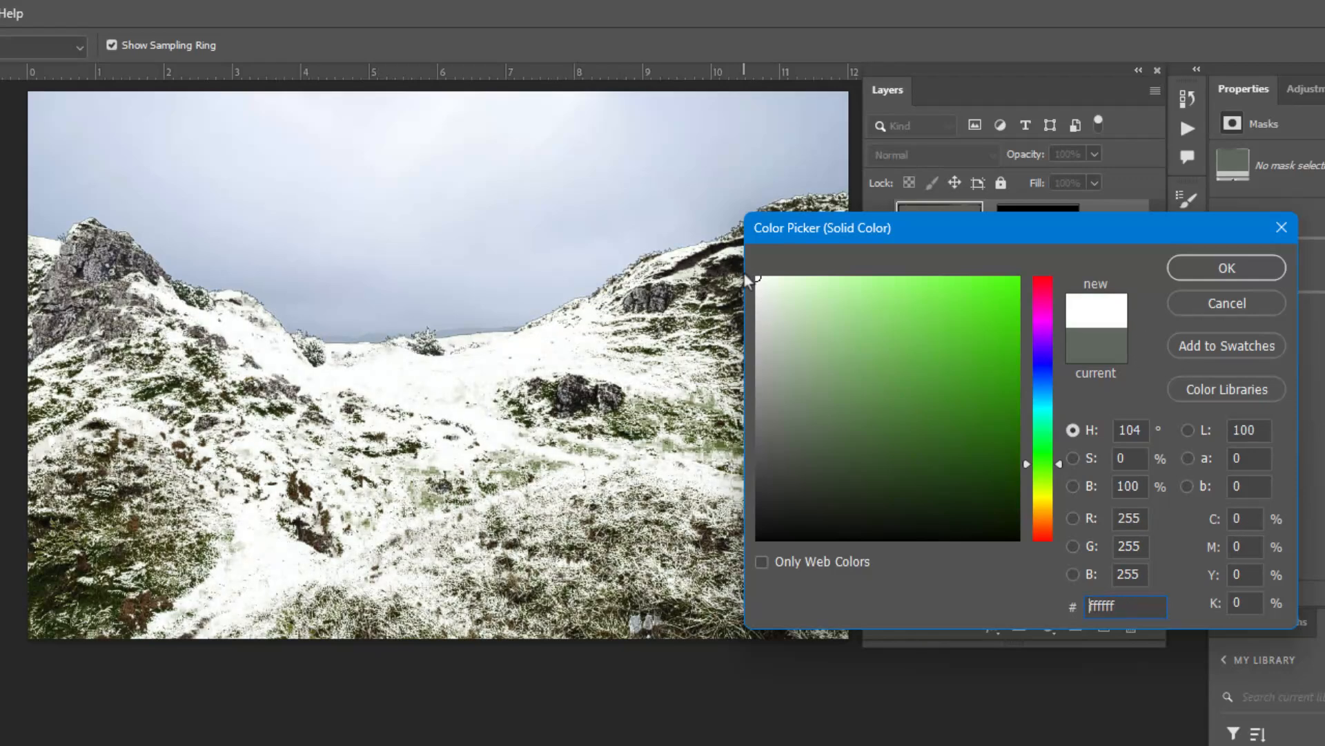
pyautogui.click(1213, 269)
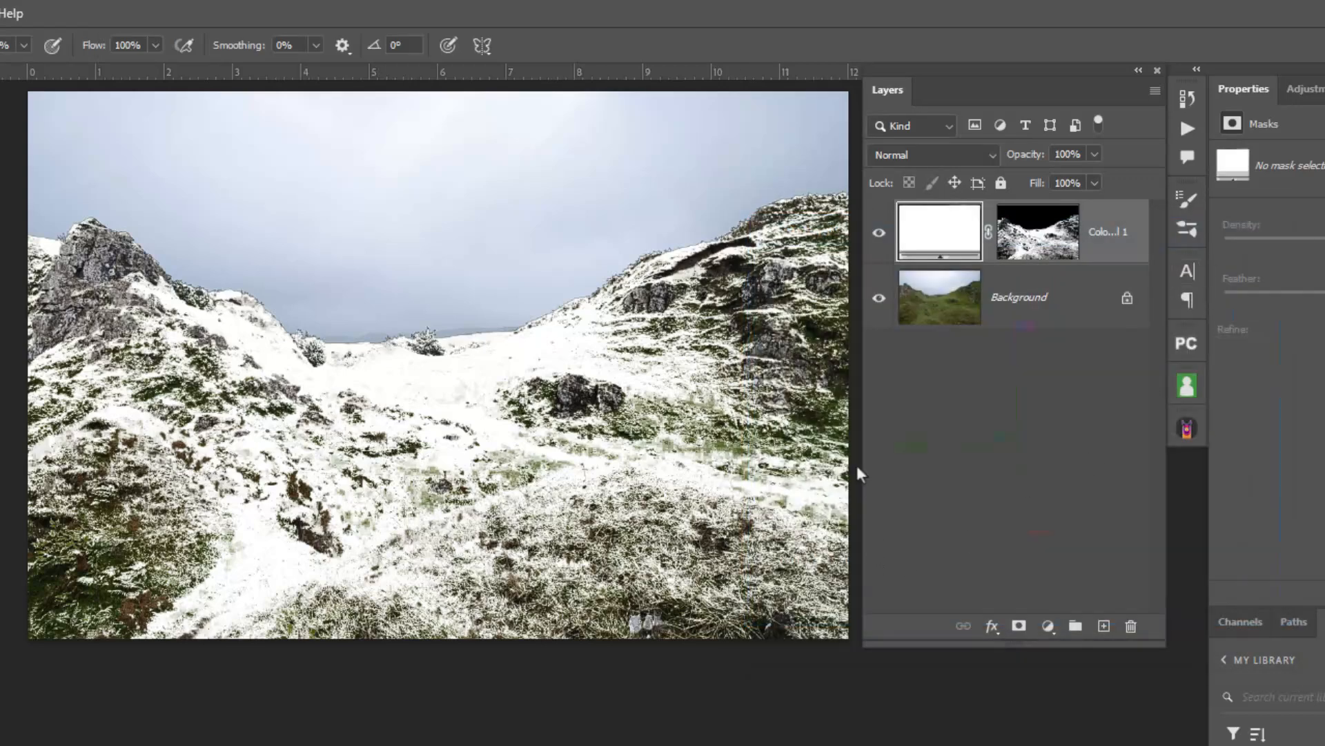
# Toggle the white fill layer's visibility to compare the snowy hillsides with the original photo.
pyautogui.click(879, 234)
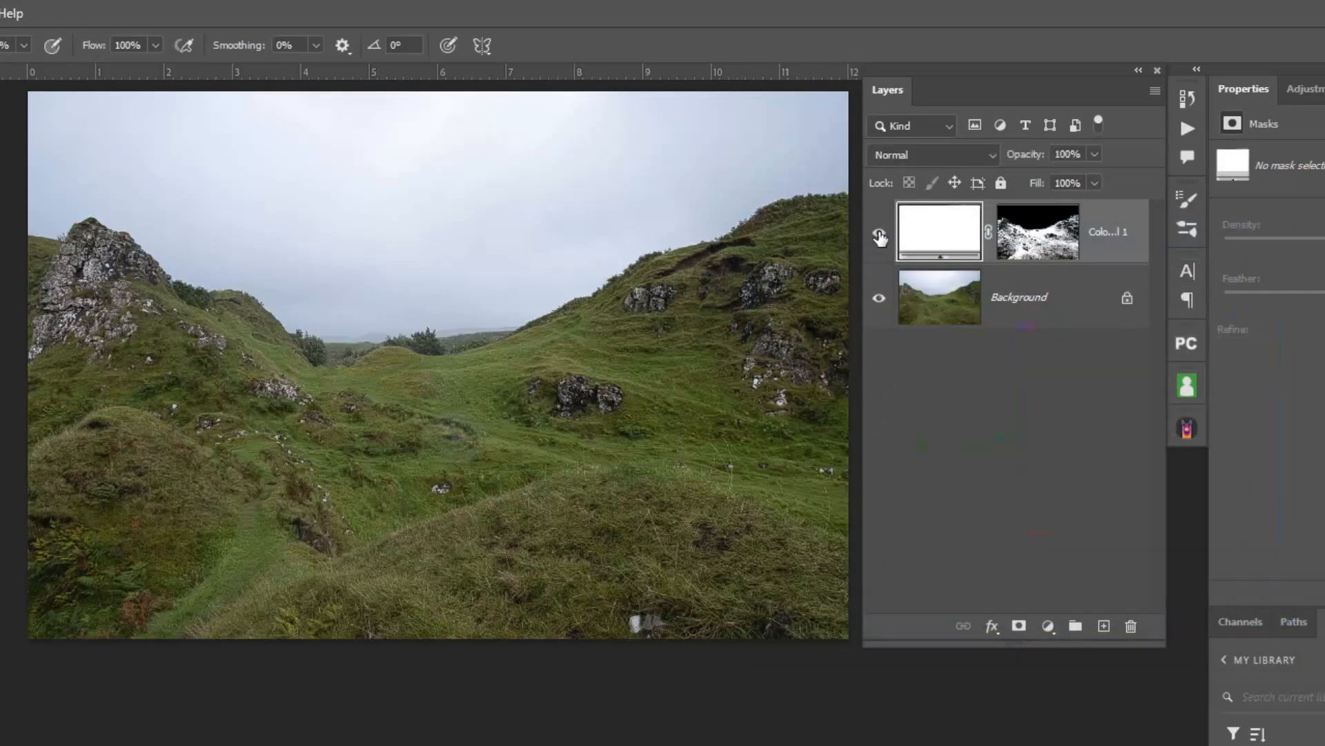
pyautogui.click(878, 235)
pyautogui.click(878, 234)
pyautogui.click(878, 234)
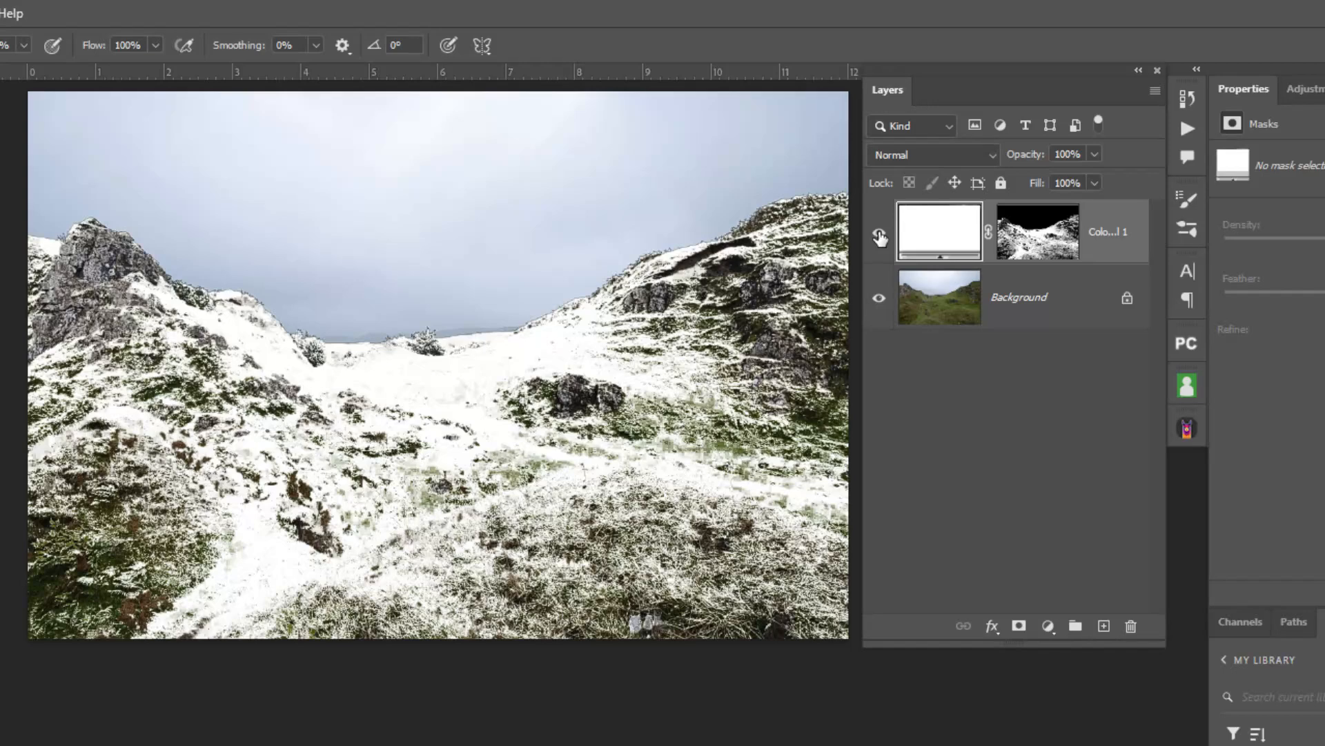
pyautogui.click(879, 235)
pyautogui.click(878, 235)
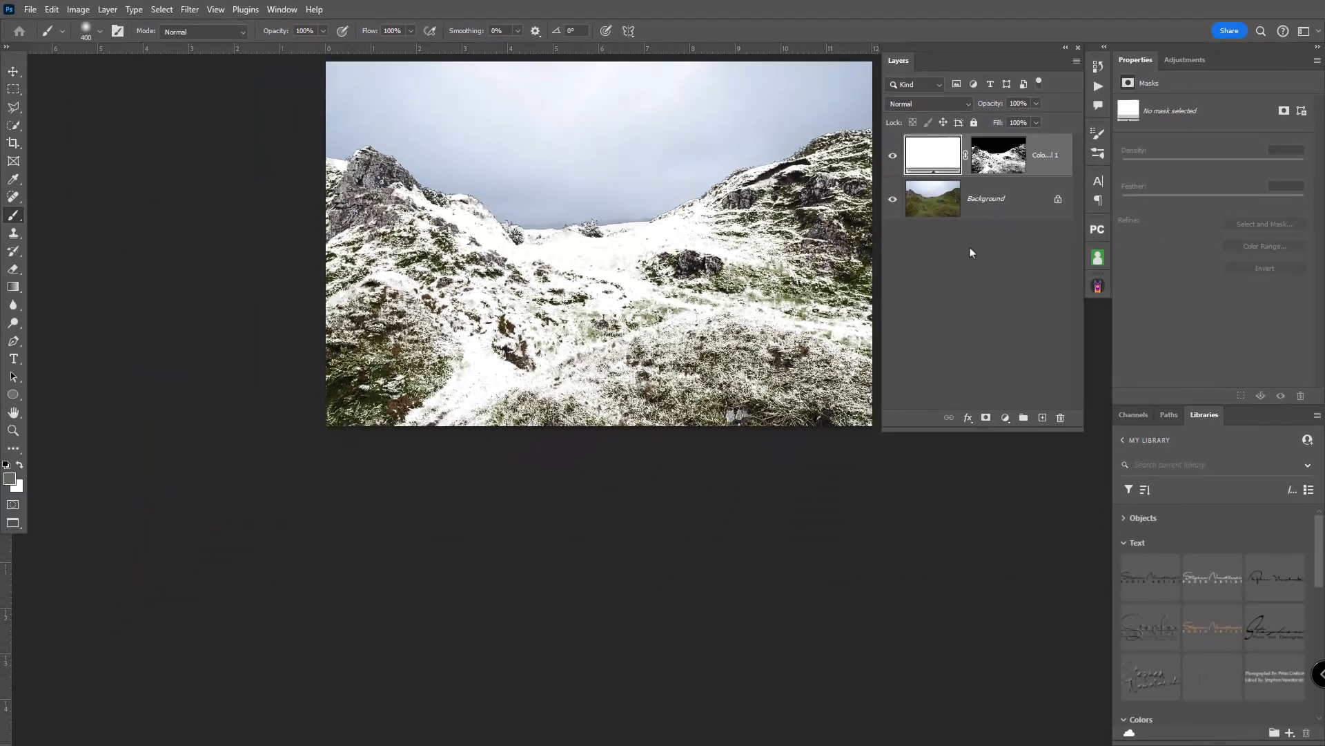
# Display the white fill layer's mask on the canvas and set the brush to Overlay mode at 31% opacity.
pyautogui.click(997, 159)
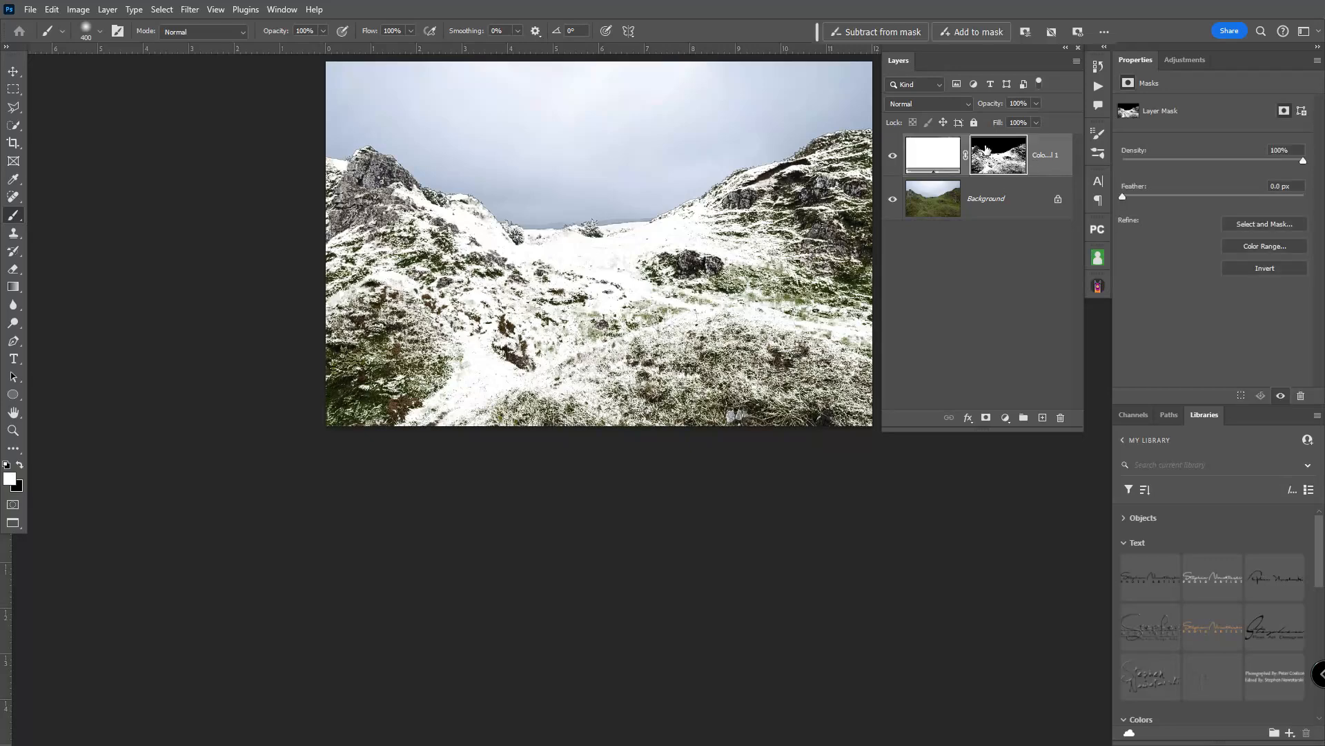
pyautogui.keyDown('alt'); pyautogui.click(995, 160); pyautogui.keyUp('alt')
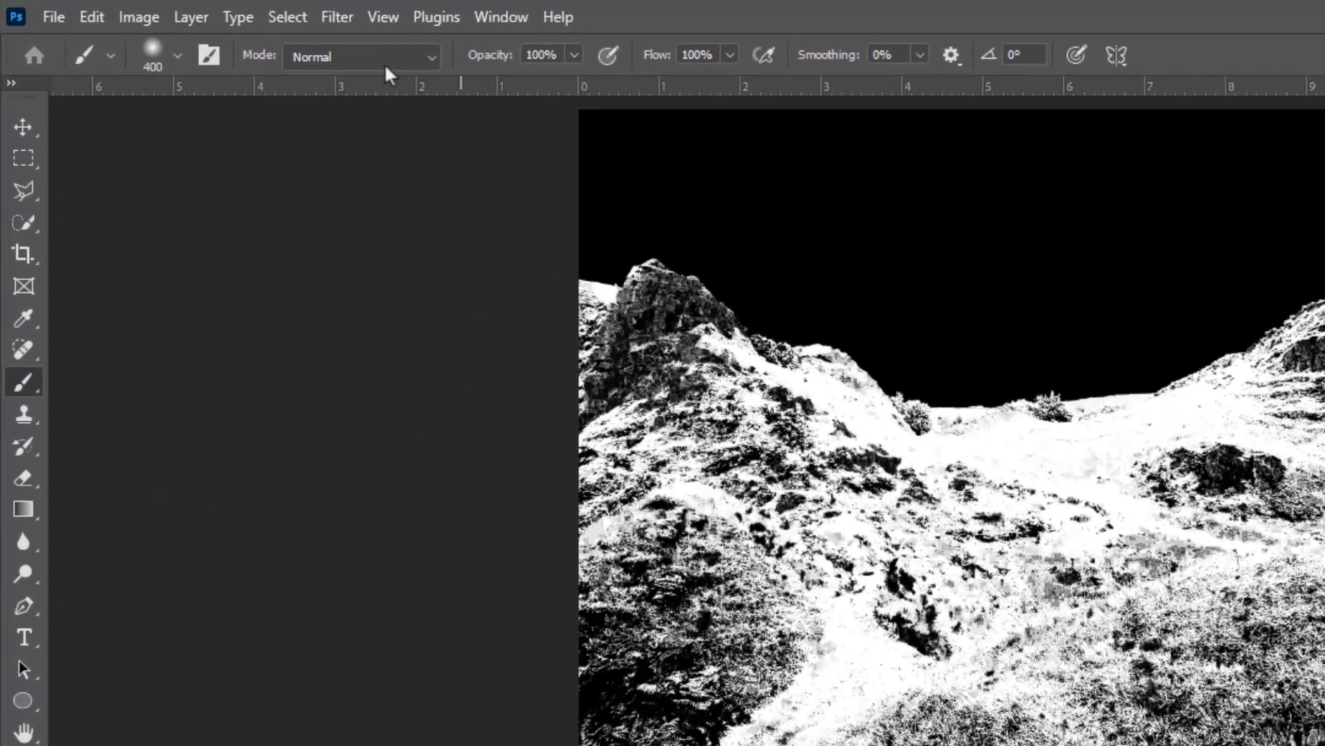
pyautogui.click(425, 57)
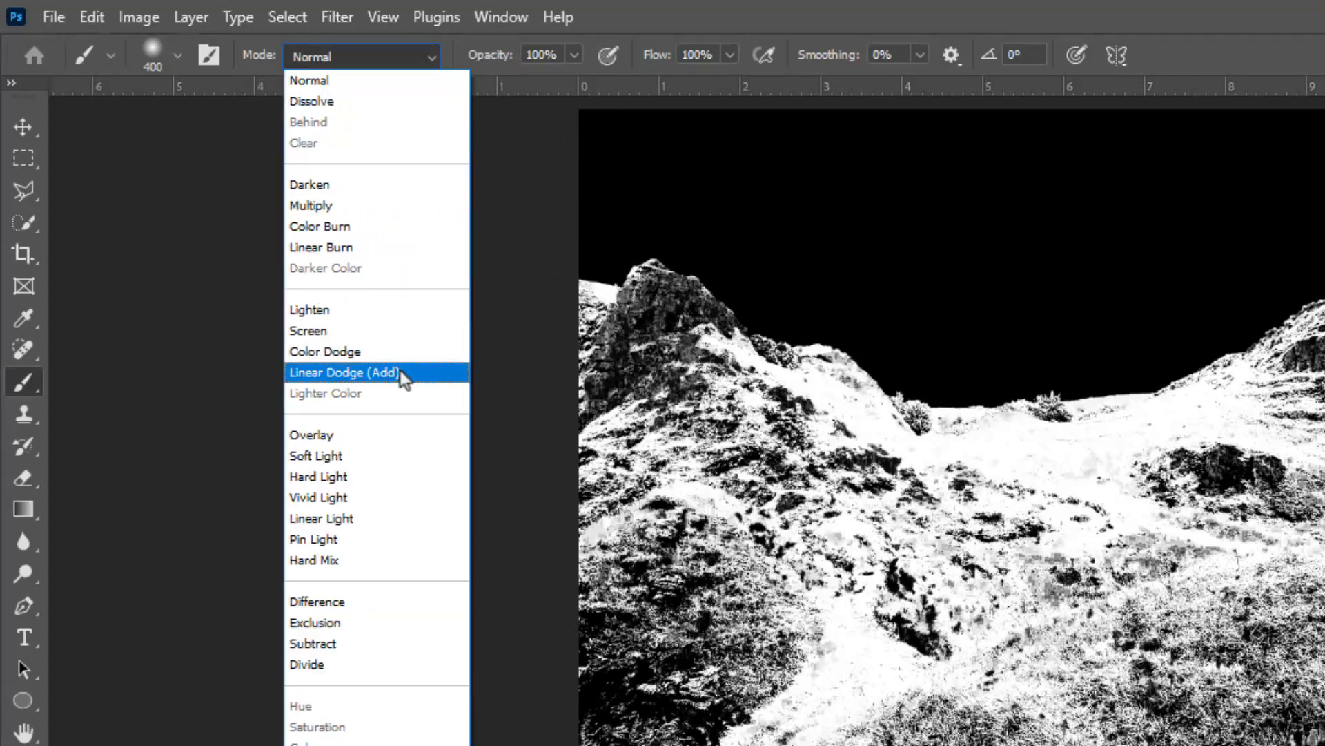
pyautogui.click(395, 434)
pyautogui.moveTo(491, 55)
pyautogui.mouseDown()
pyautogui.moveTo(457, 58)
pyautogui.moveTo(472, 62)
pyautogui.mouseUp()
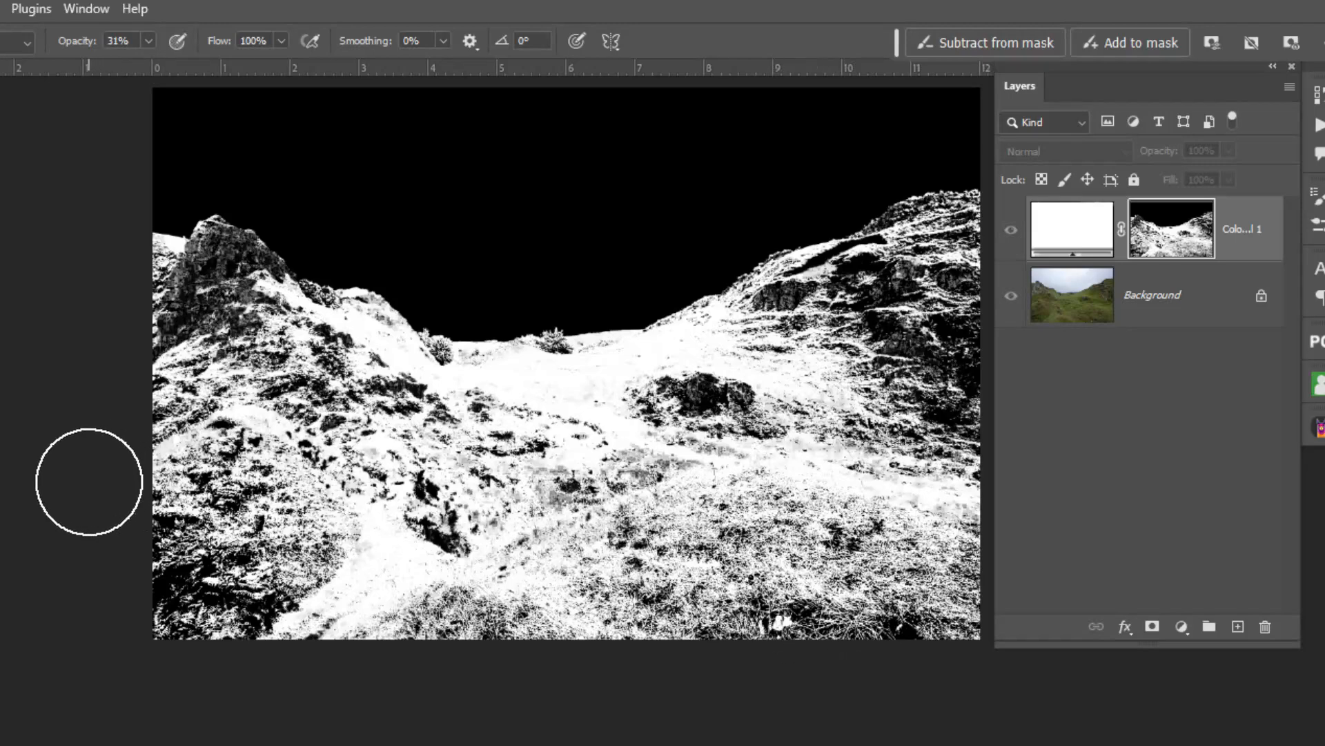
# Return from the mask view to the image and compare the valley with and without the white fill layer.
pyautogui.click(1082, 242)
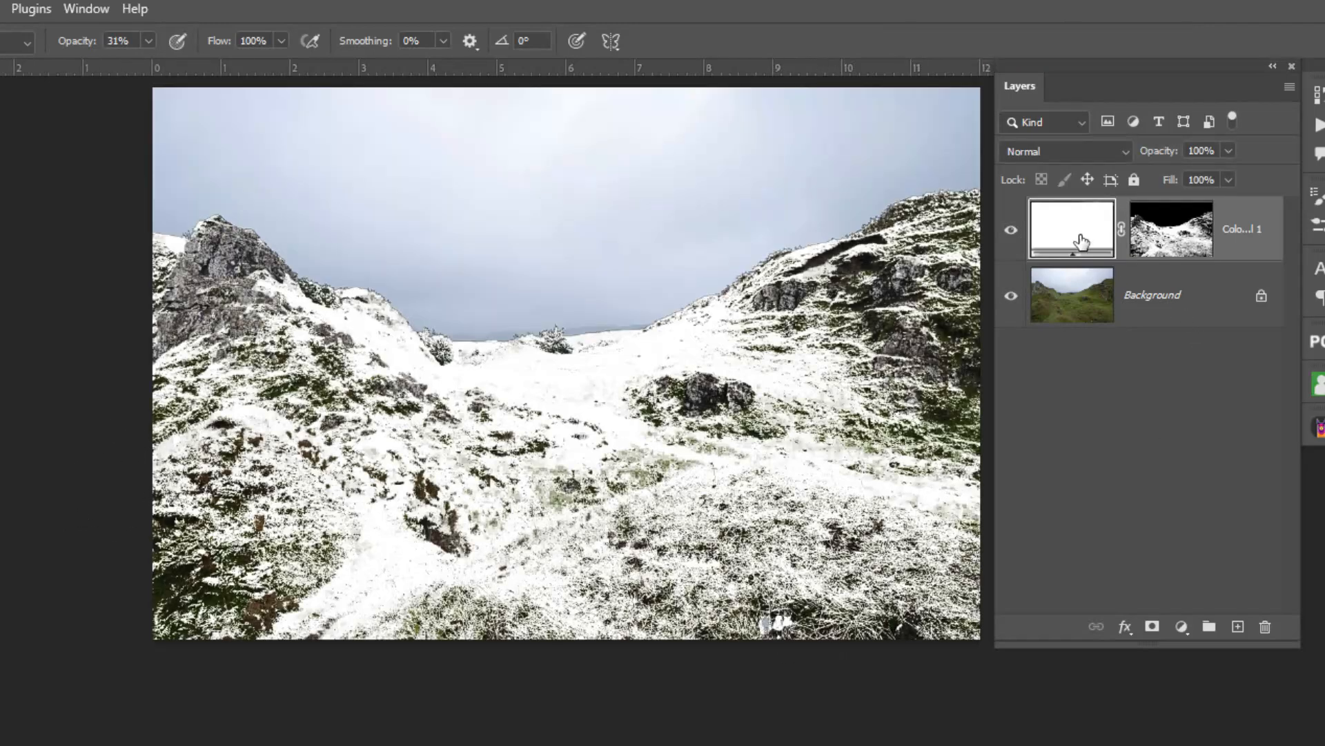
pyautogui.click(1013, 232)
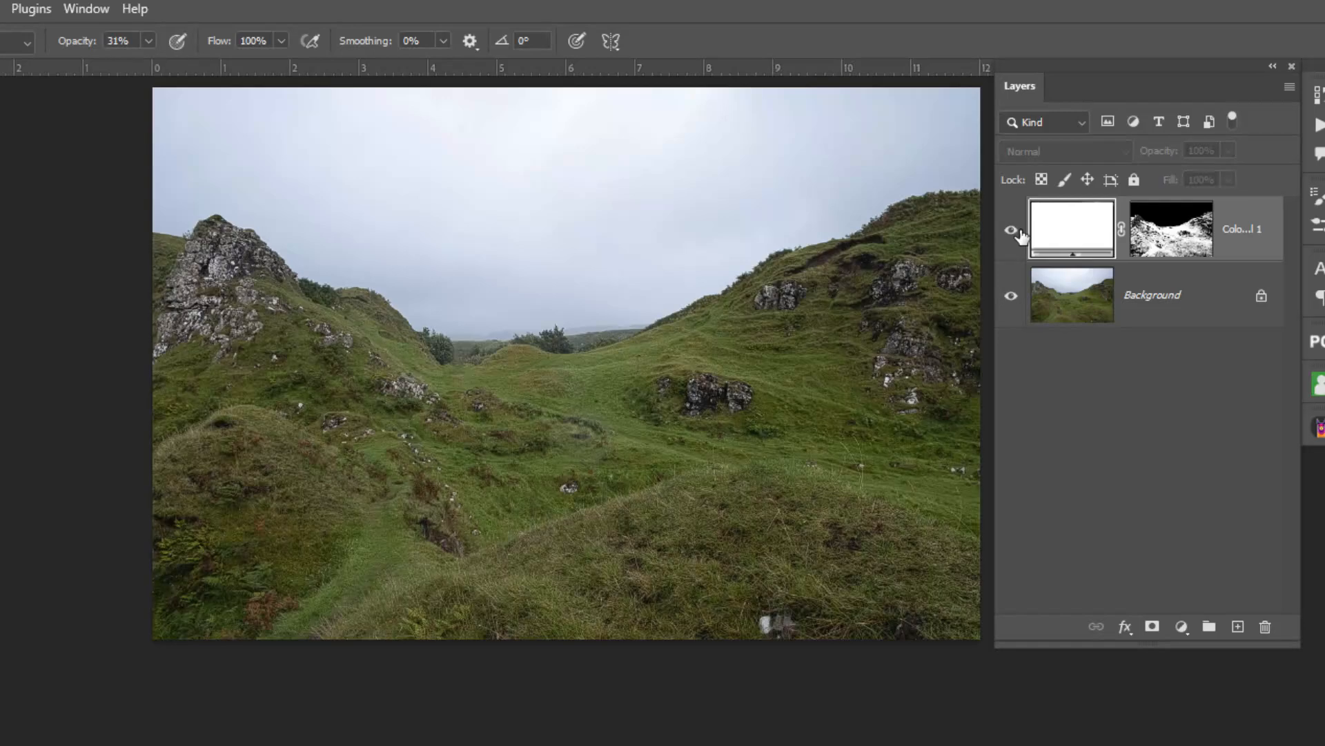
pyautogui.click(1013, 232)
pyautogui.click(1014, 232)
pyautogui.click(1013, 231)
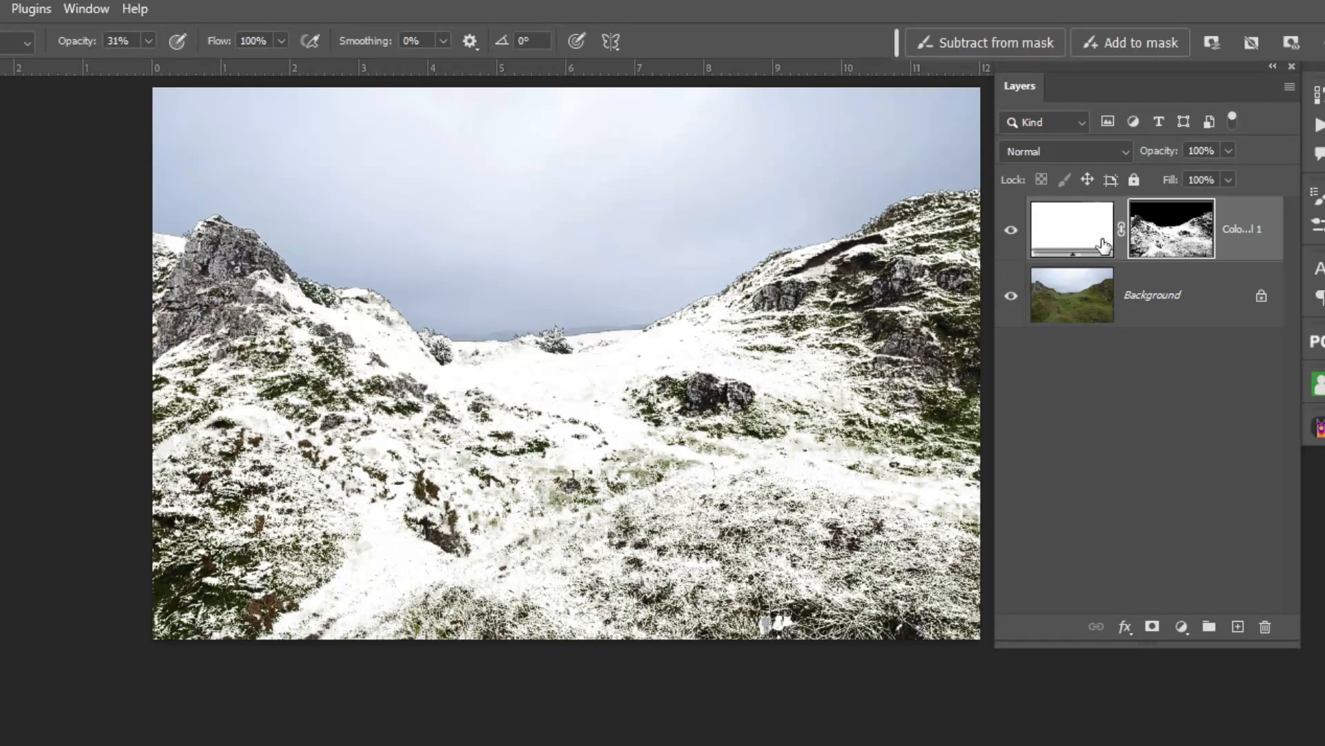
# In the white fill layer's Blend If options, raise the Underlying Layer's black point slightly so dark ground tones show through.
pyautogui.click(1155, 243)
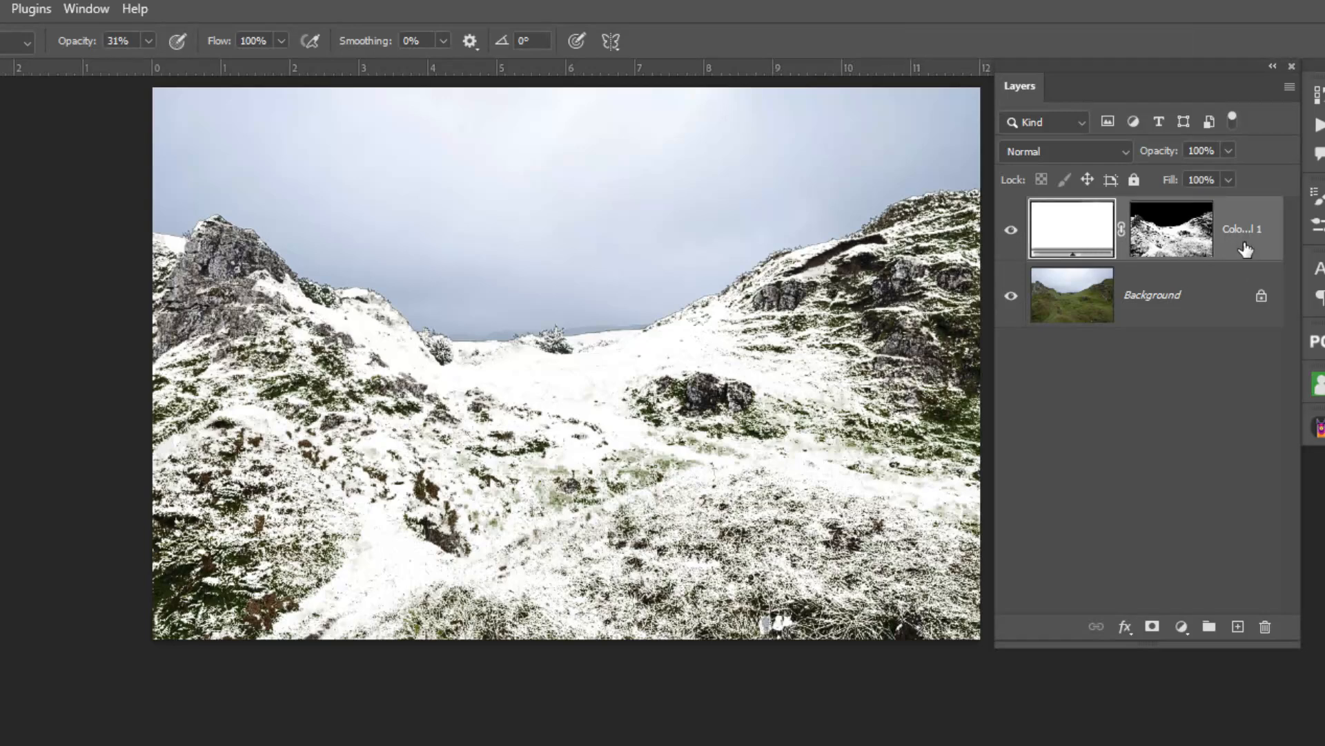
pyautogui.click(1246, 244)
pyautogui.doubleClick(1248, 249)
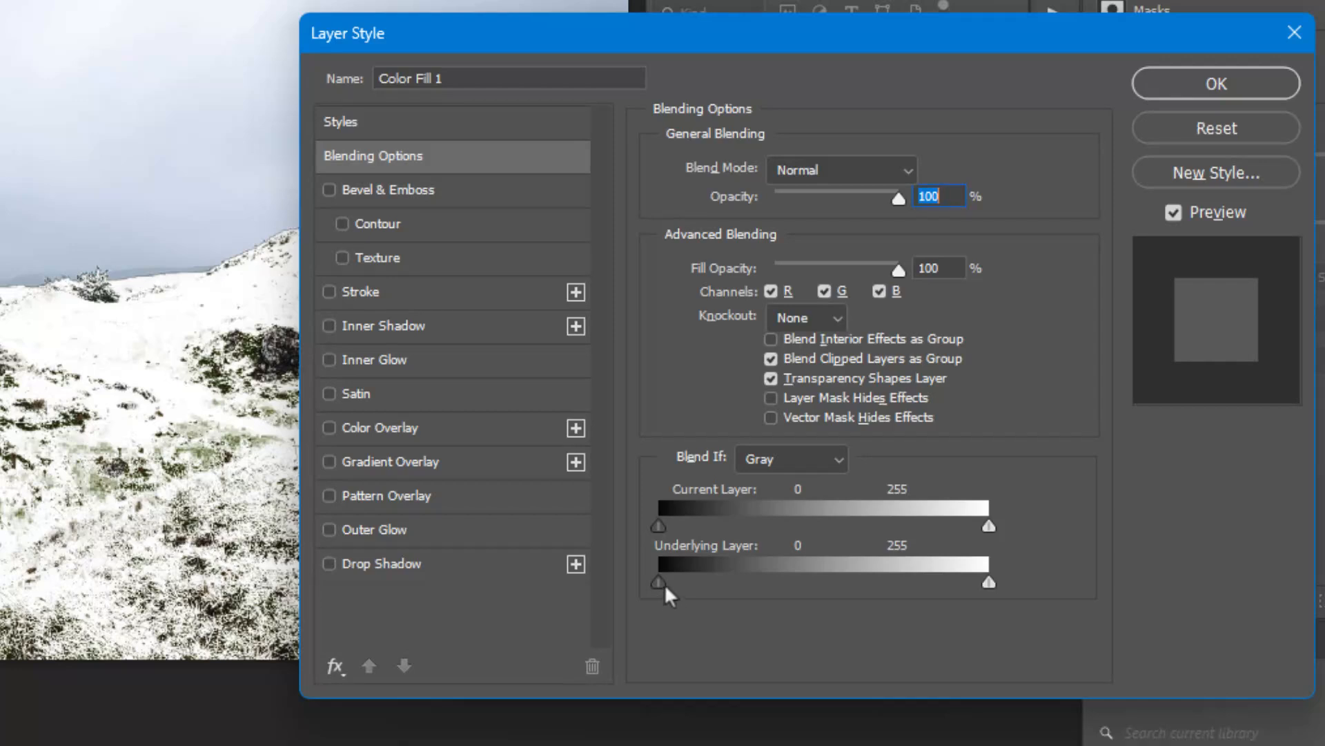
pyautogui.moveTo(664, 583); pyautogui.dragTo(695, 582)
pyautogui.moveTo(695, 578)
pyautogui.mouseDown()
pyautogui.moveTo(803, 575)
pyautogui.moveTo(677, 584)
pyautogui.mouseUp()
pyautogui.click(1226, 84)
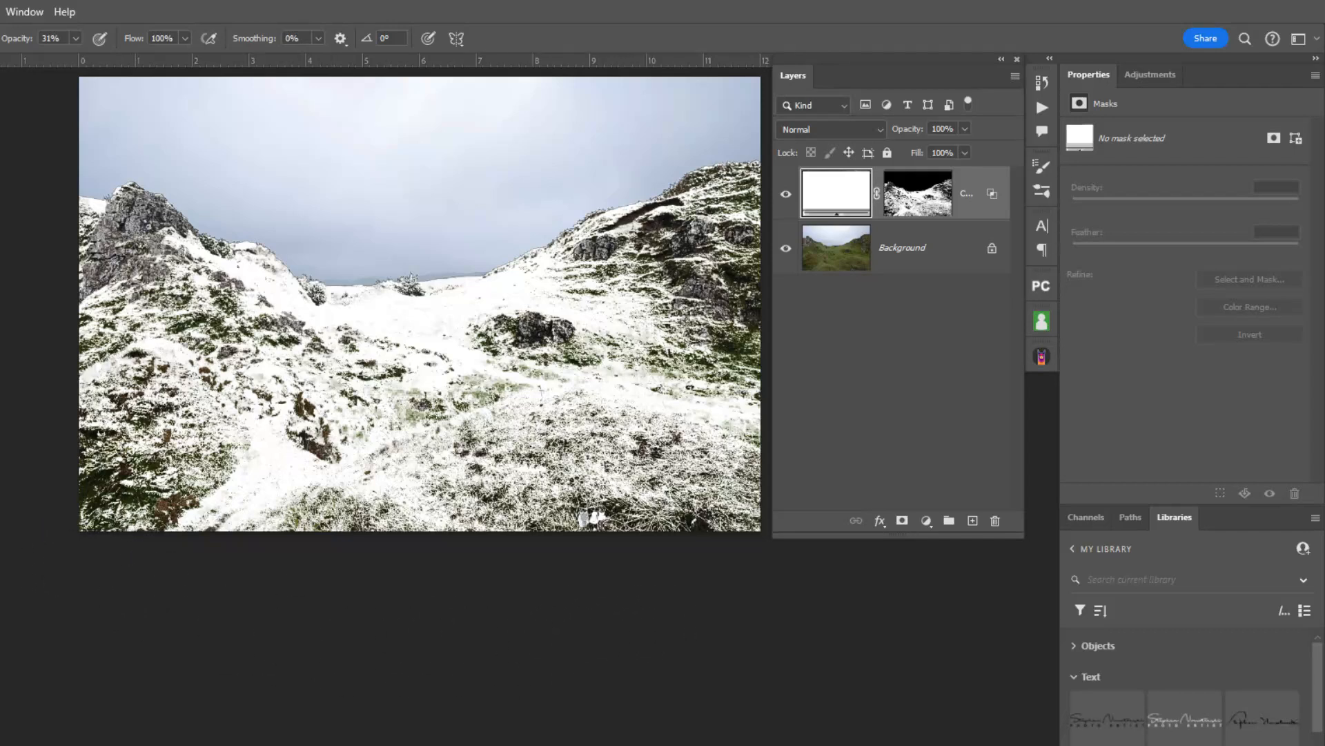
# Hide the white fill layer and open Sky Replacement for the Background layer.
pyautogui.click(844, 258)
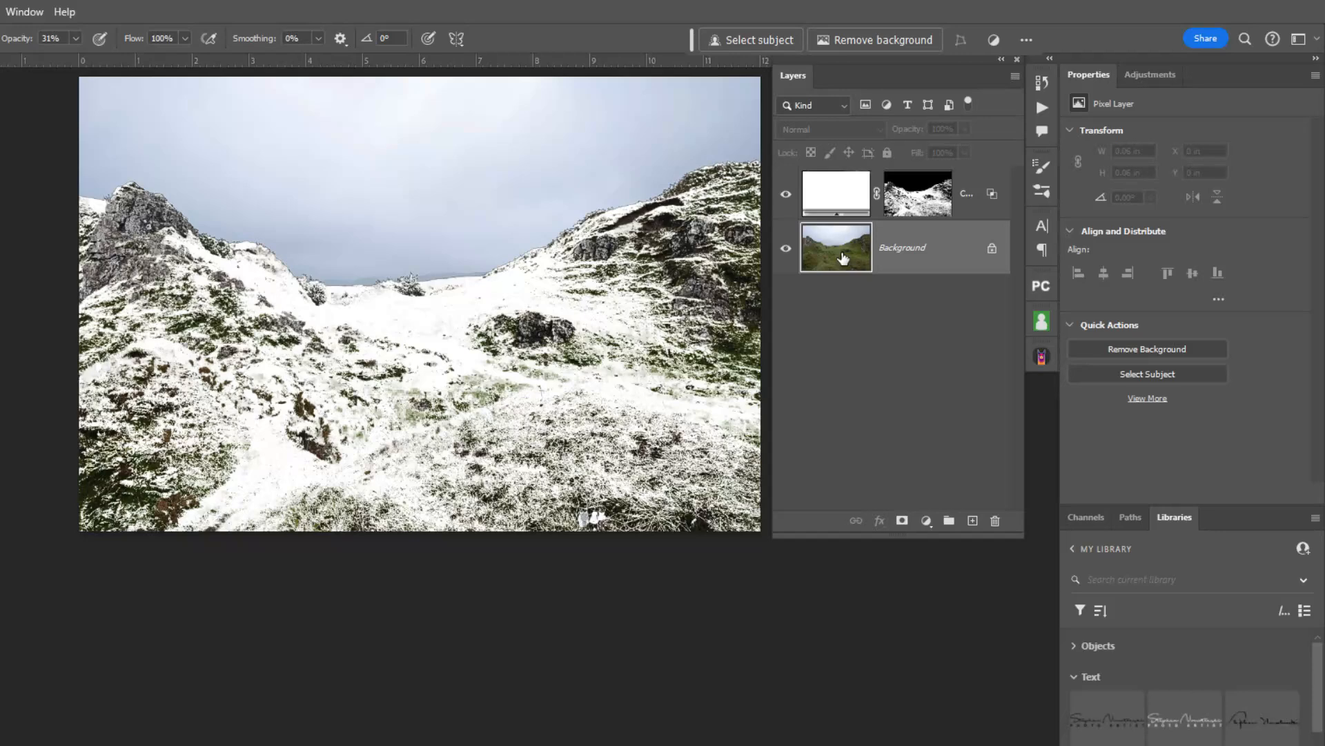
pyautogui.click(786, 194)
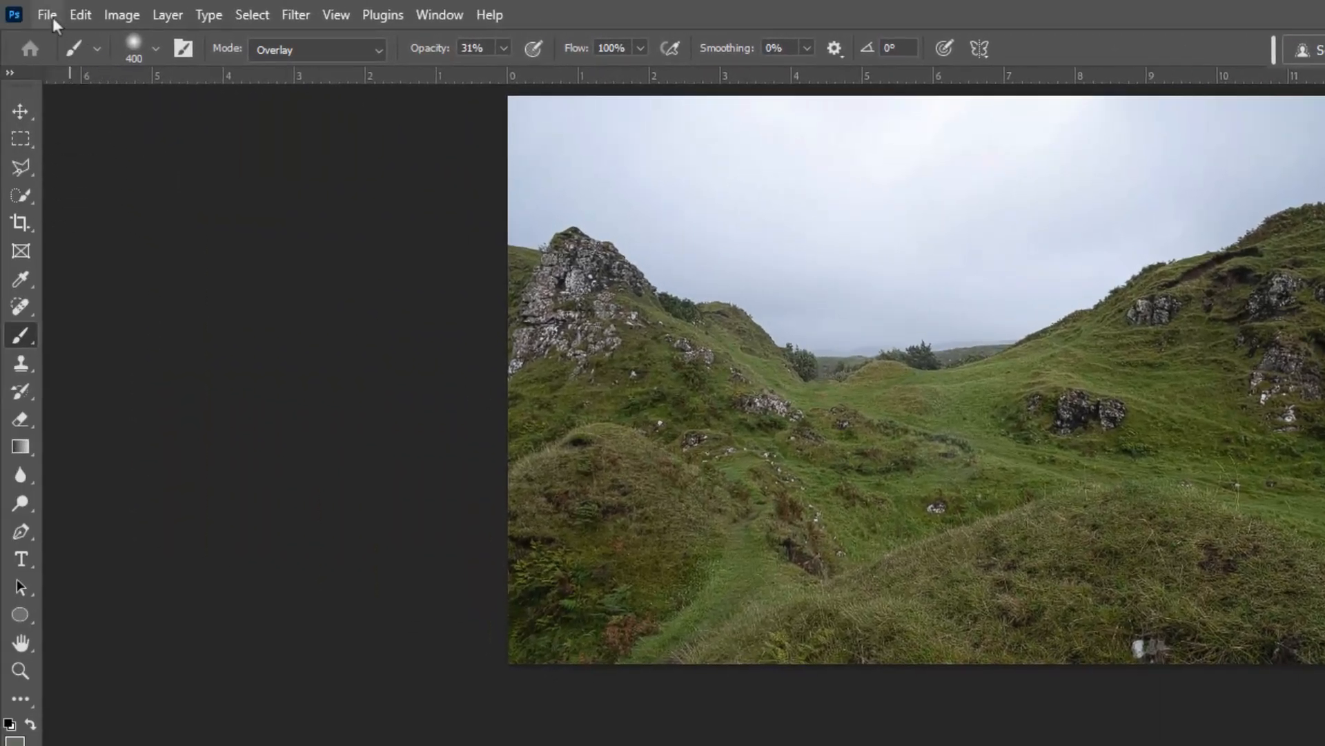
pyautogui.click(79, 15)
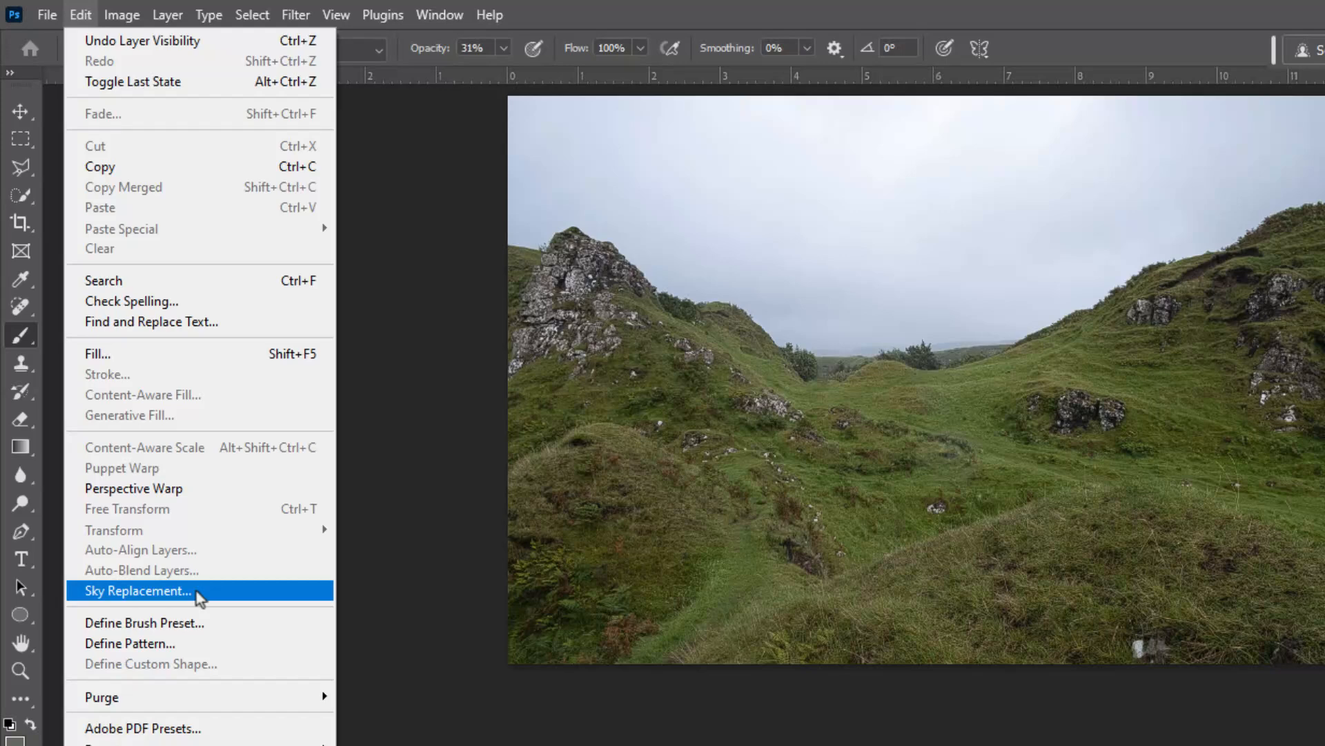
pyautogui.press('ctrl')
pyautogui.click(196, 591)
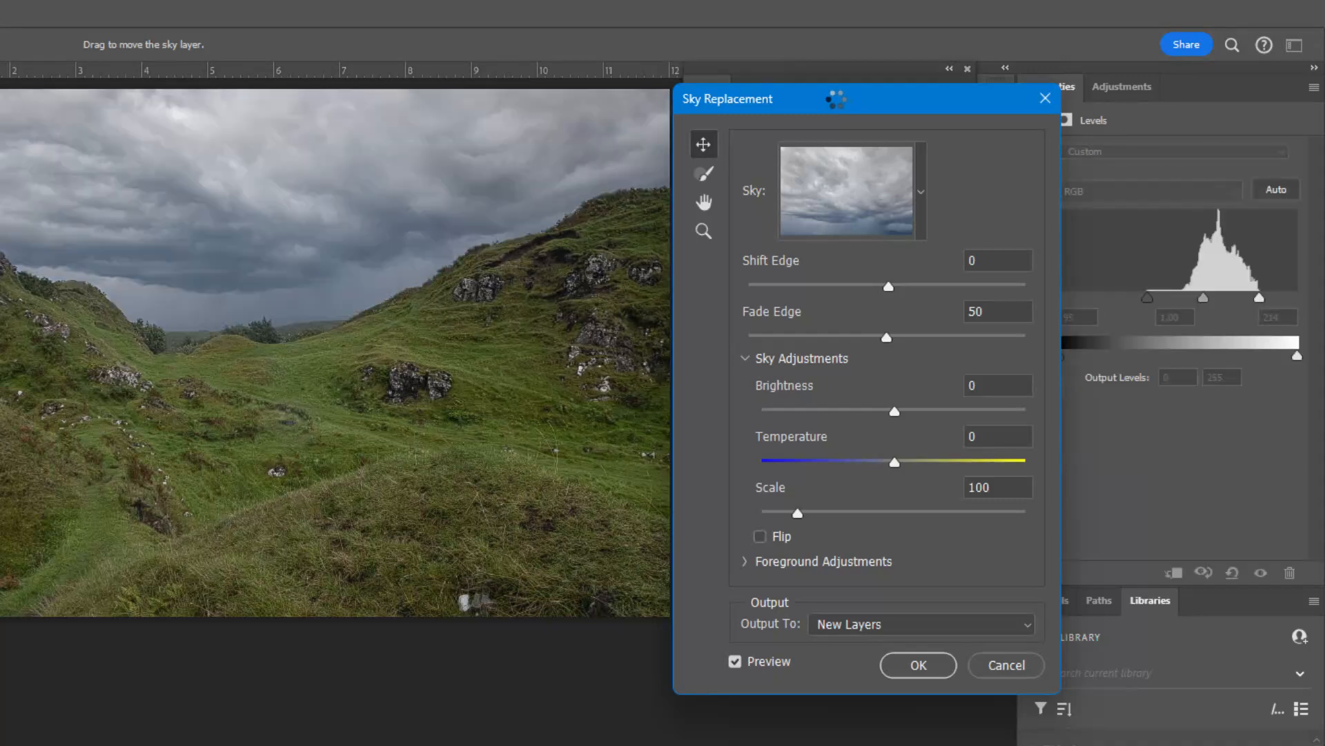
# Replace the sky with the gray storm clouds from the Spectacular set, at brightness 82 and output to new layers.
pyautogui.moveTo(837, 108); pyautogui.dragTo(742, 123)
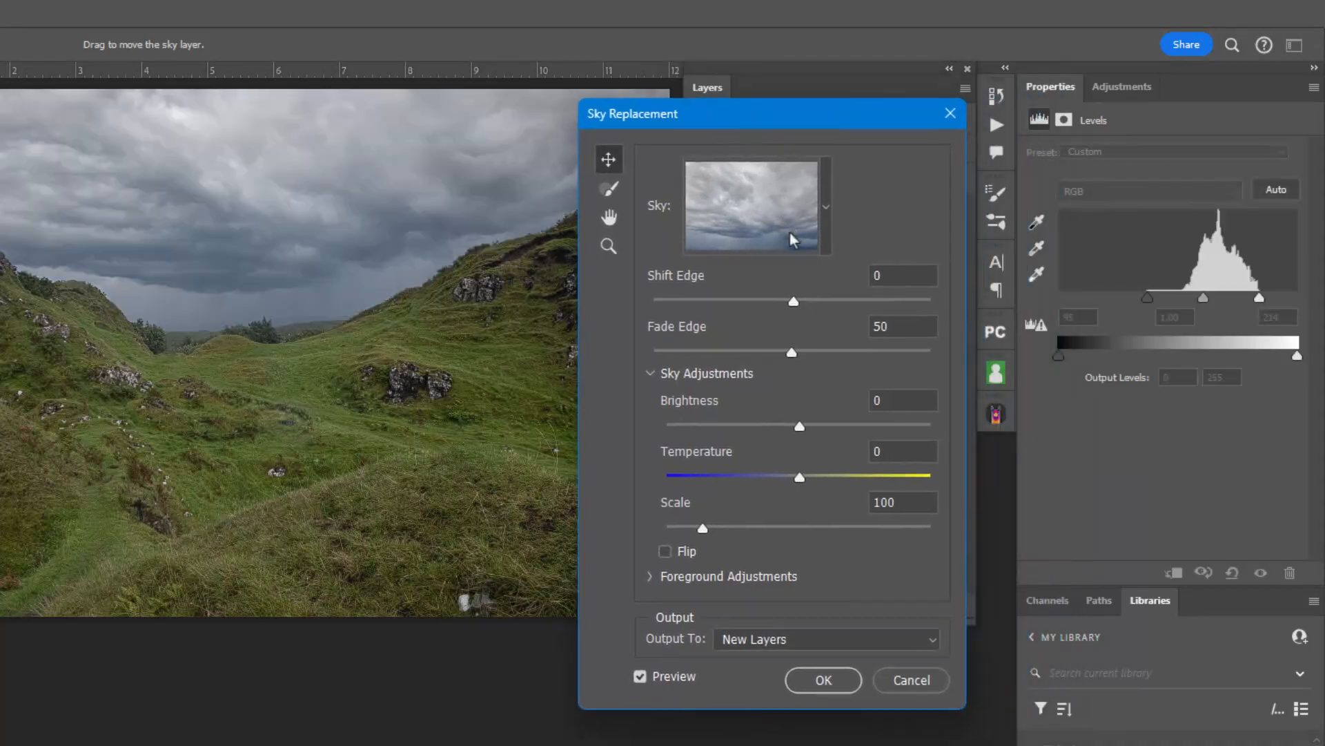
pyautogui.click(825, 209)
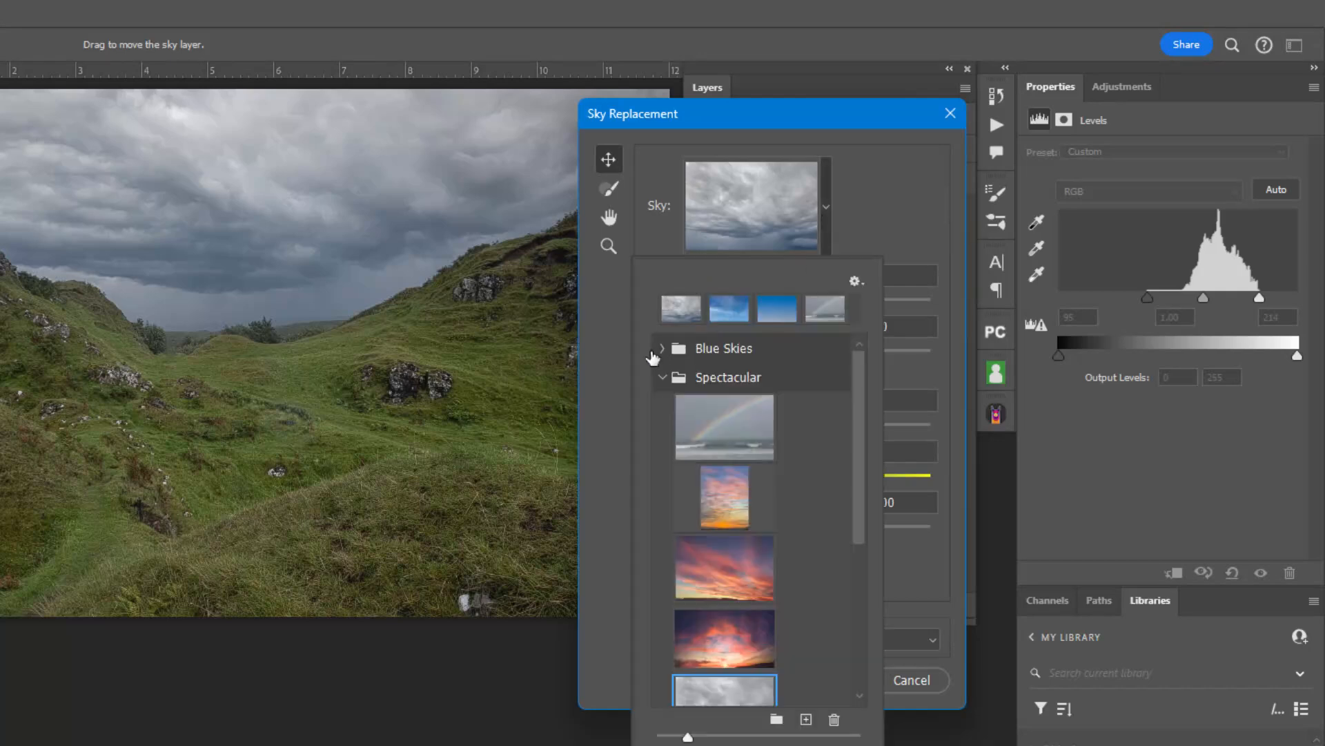
pyautogui.click(663, 377)
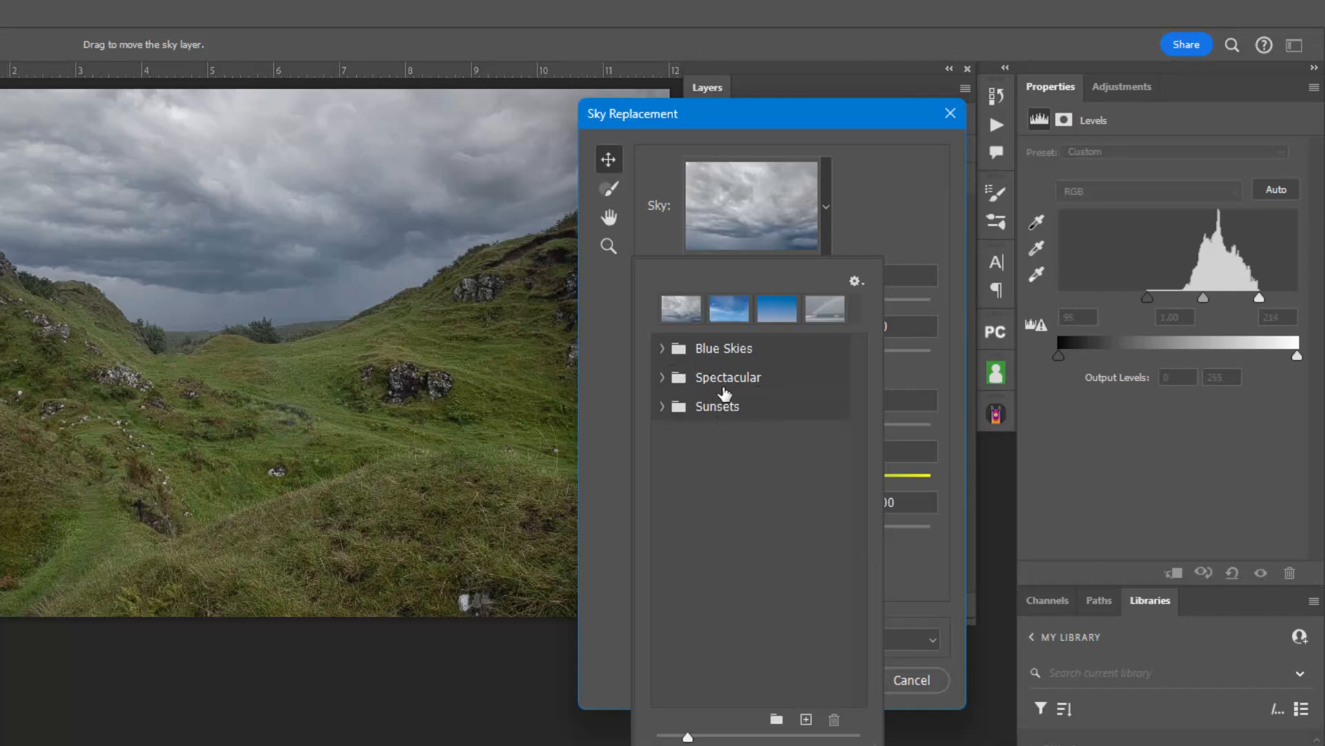
pyautogui.click(663, 379)
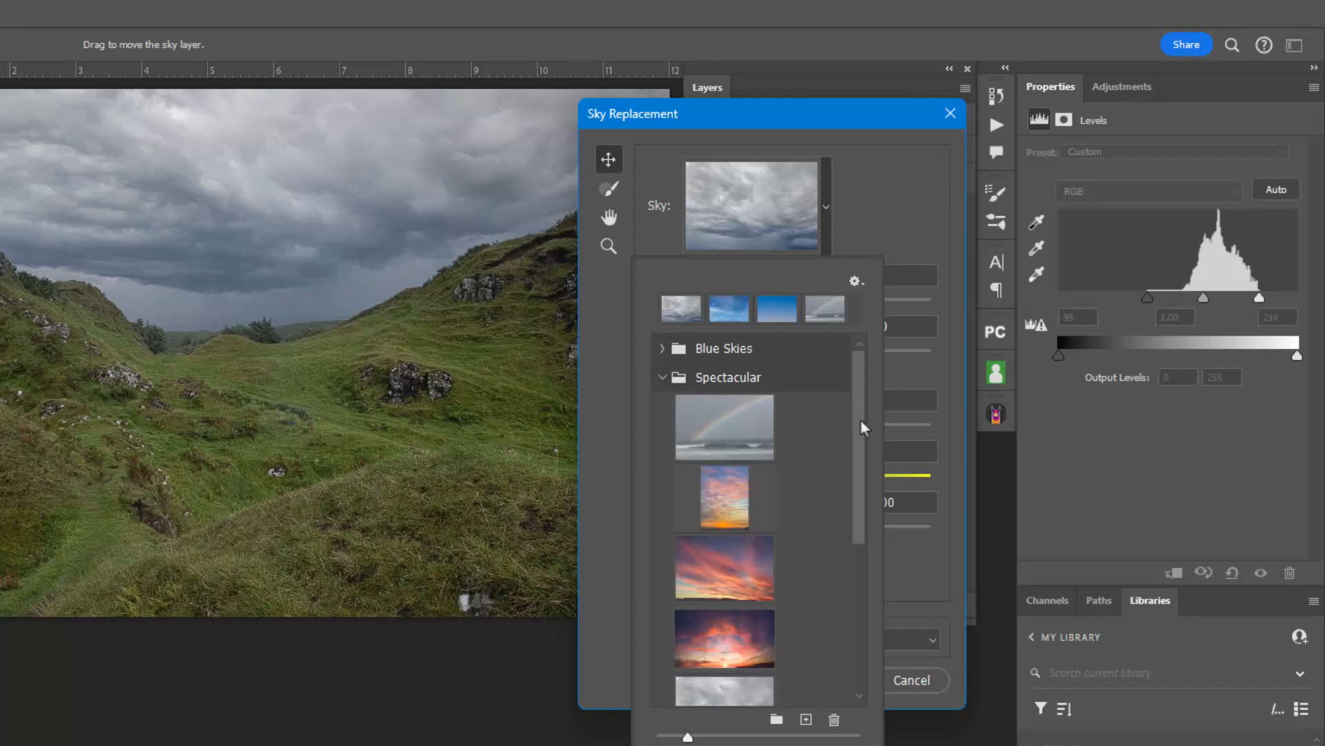
pyautogui.moveTo(858, 423); pyautogui.dragTo(867, 566)
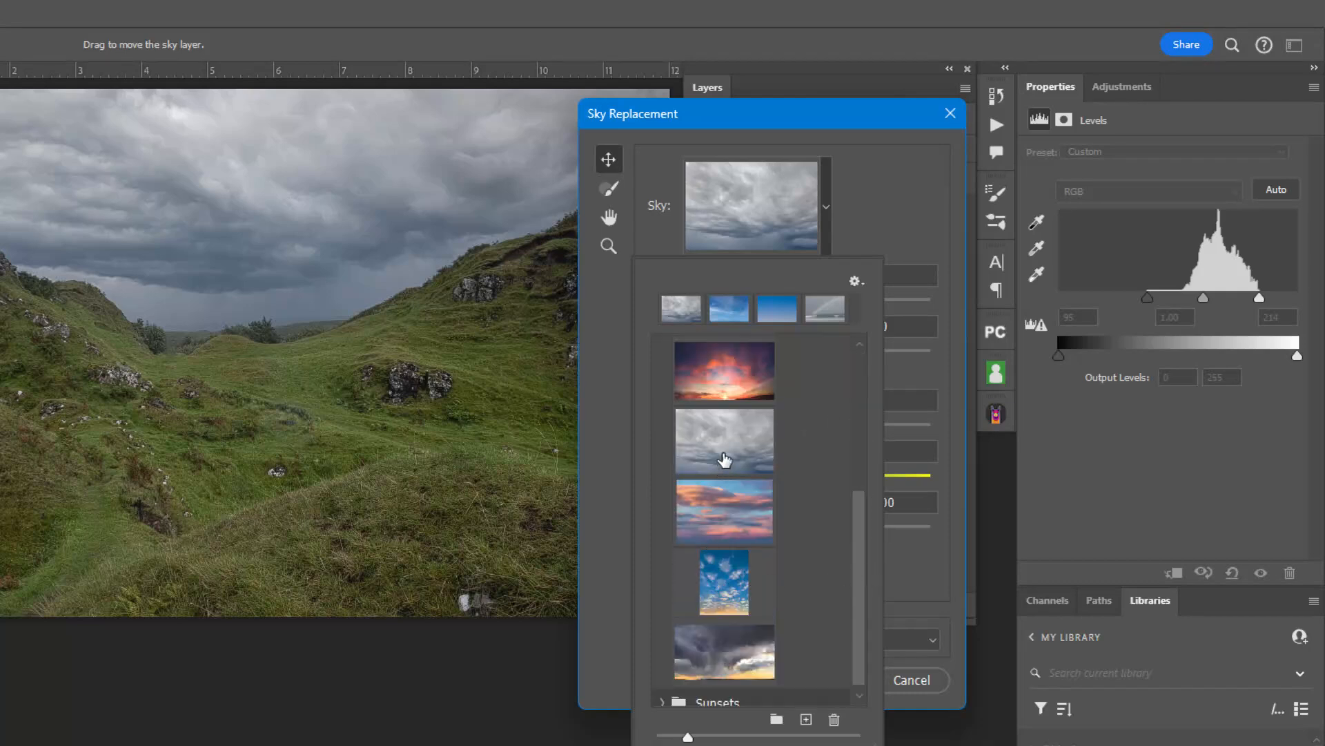
pyautogui.click(721, 454)
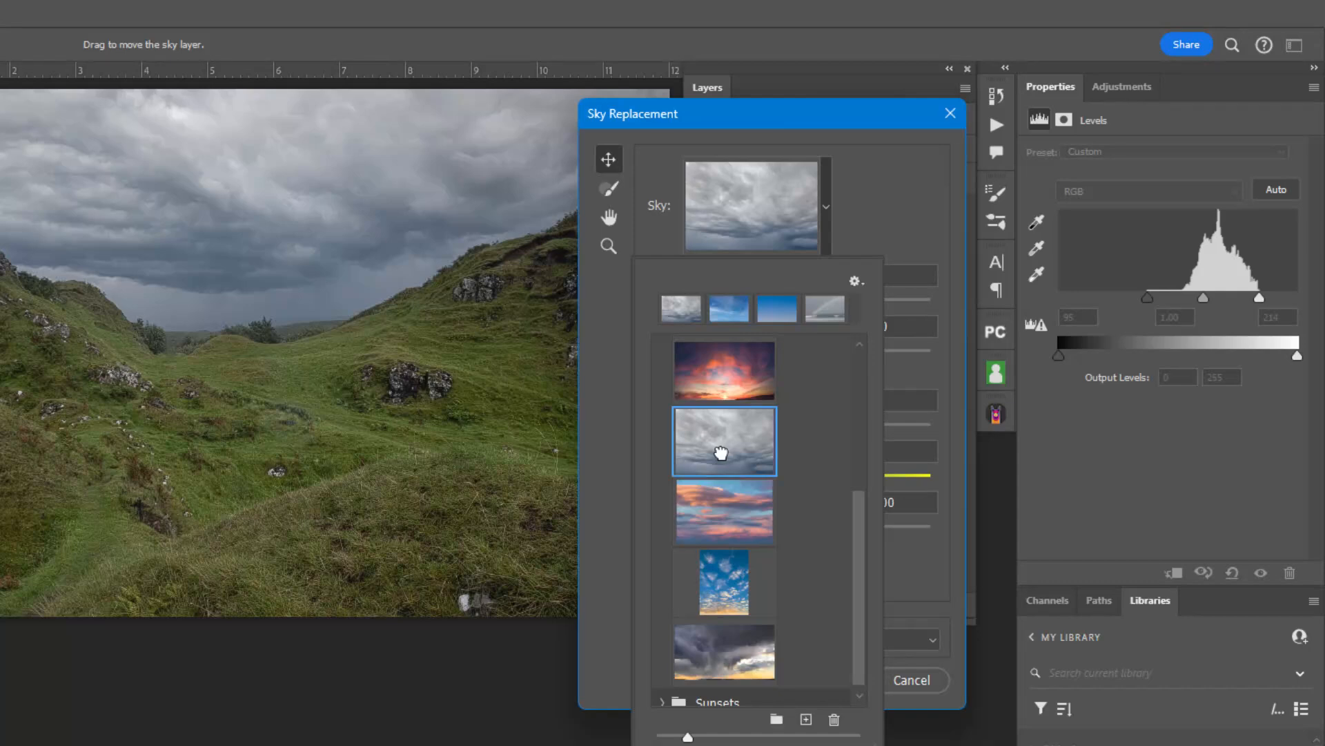
pyautogui.click(873, 214)
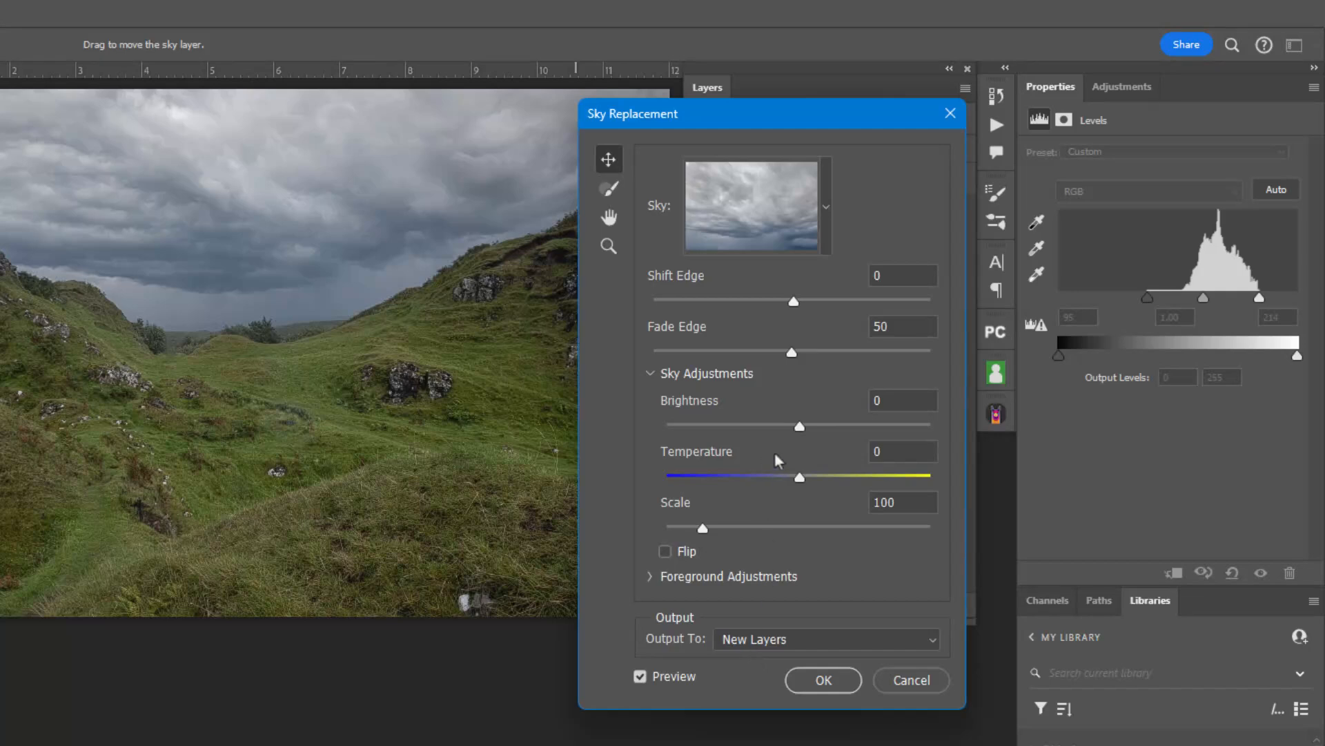
pyautogui.moveTo(799, 426); pyautogui.dragTo(903, 432)
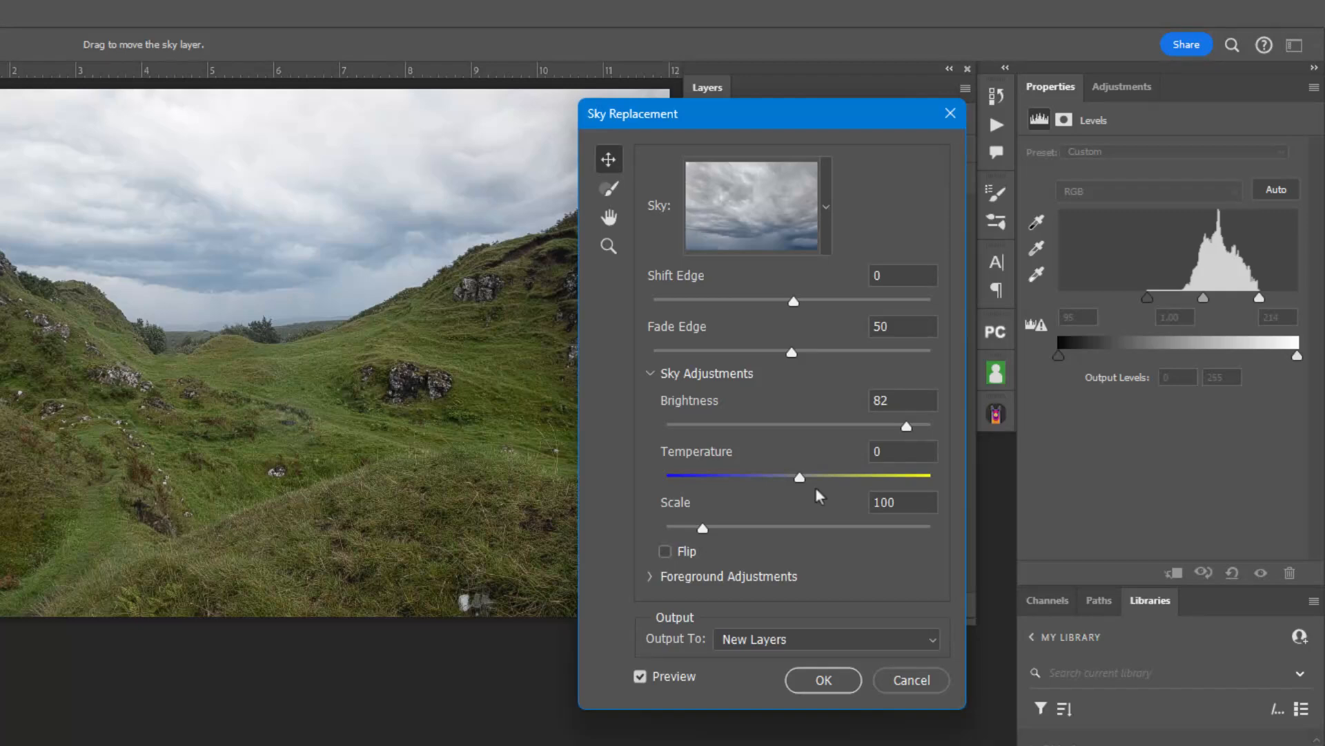
pyautogui.click(824, 680)
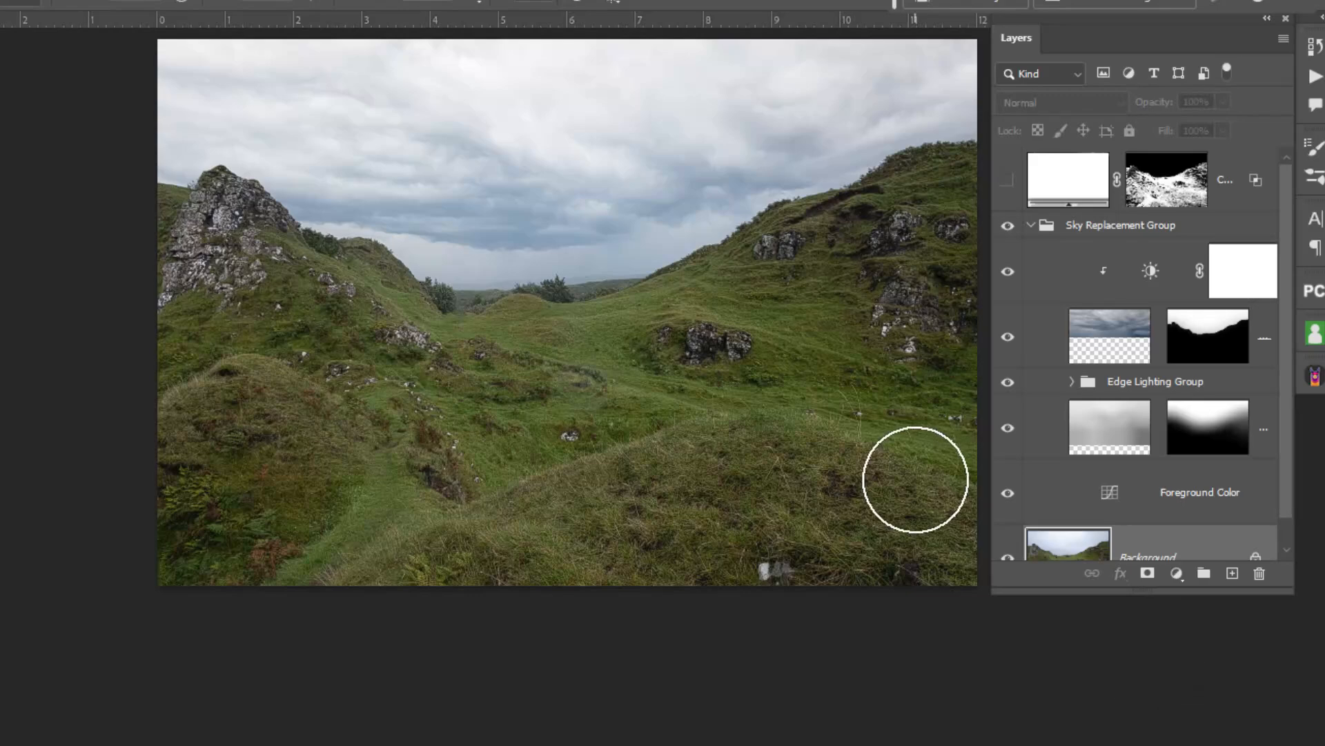
# Show and select the white fill layer, and collapse the Sky Replacement Group.
pyautogui.click(1007, 181)
pyautogui.click(1029, 226)
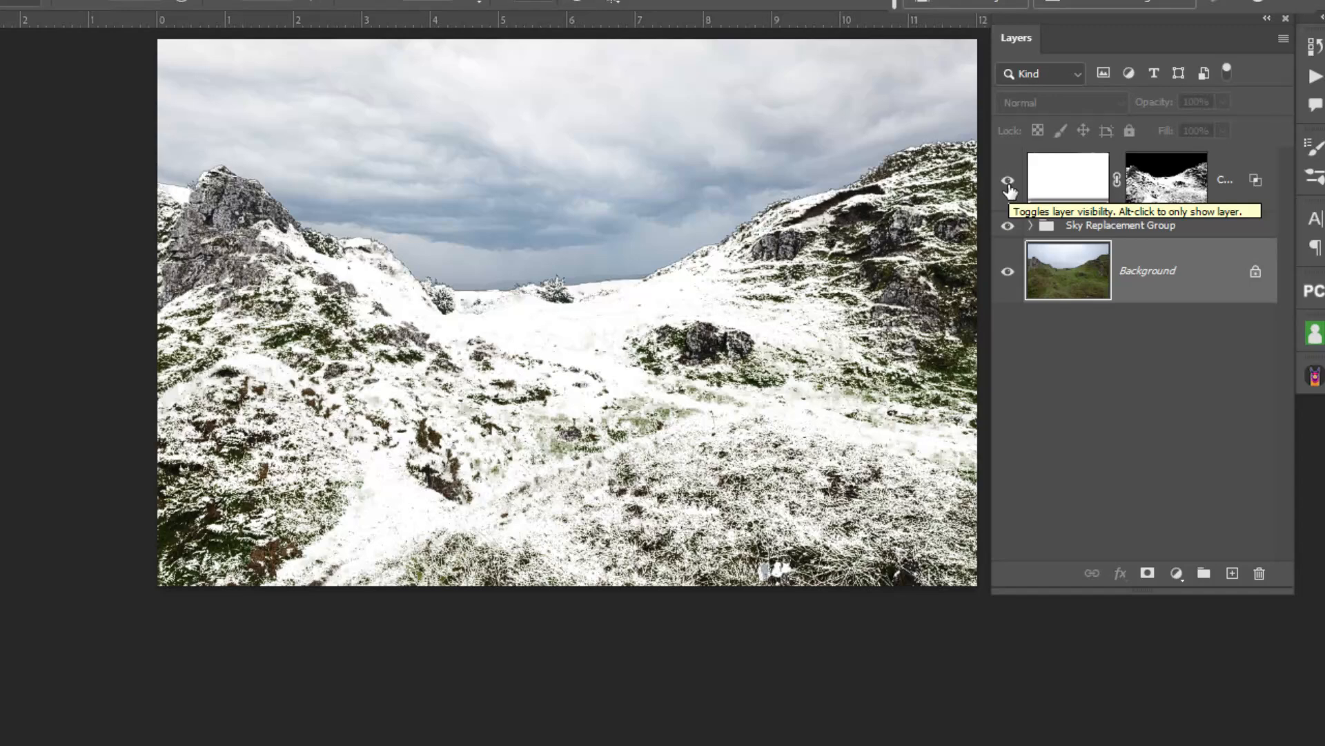
pyautogui.click(1076, 185)
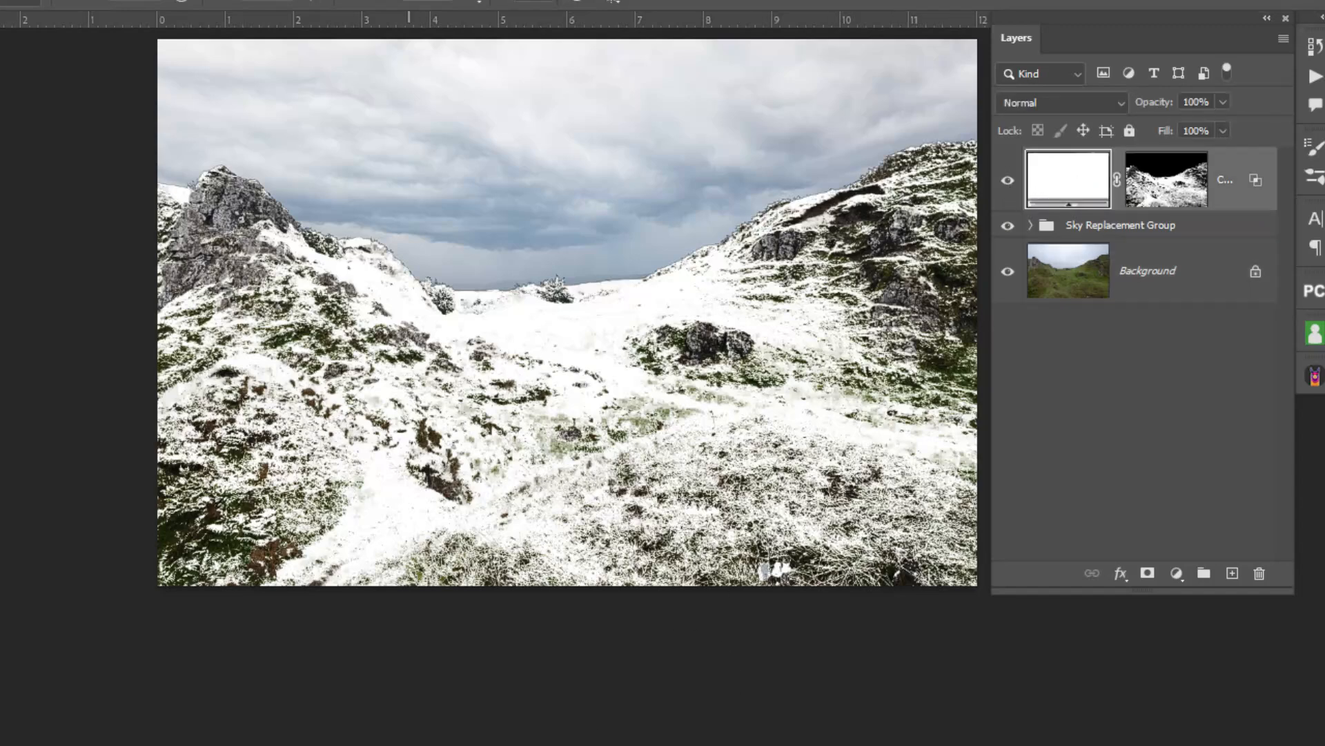
# Open Snow Overlay-1.jpg from the Sample Image folder.
pyautogui.hotkey('ctrl', 'o')
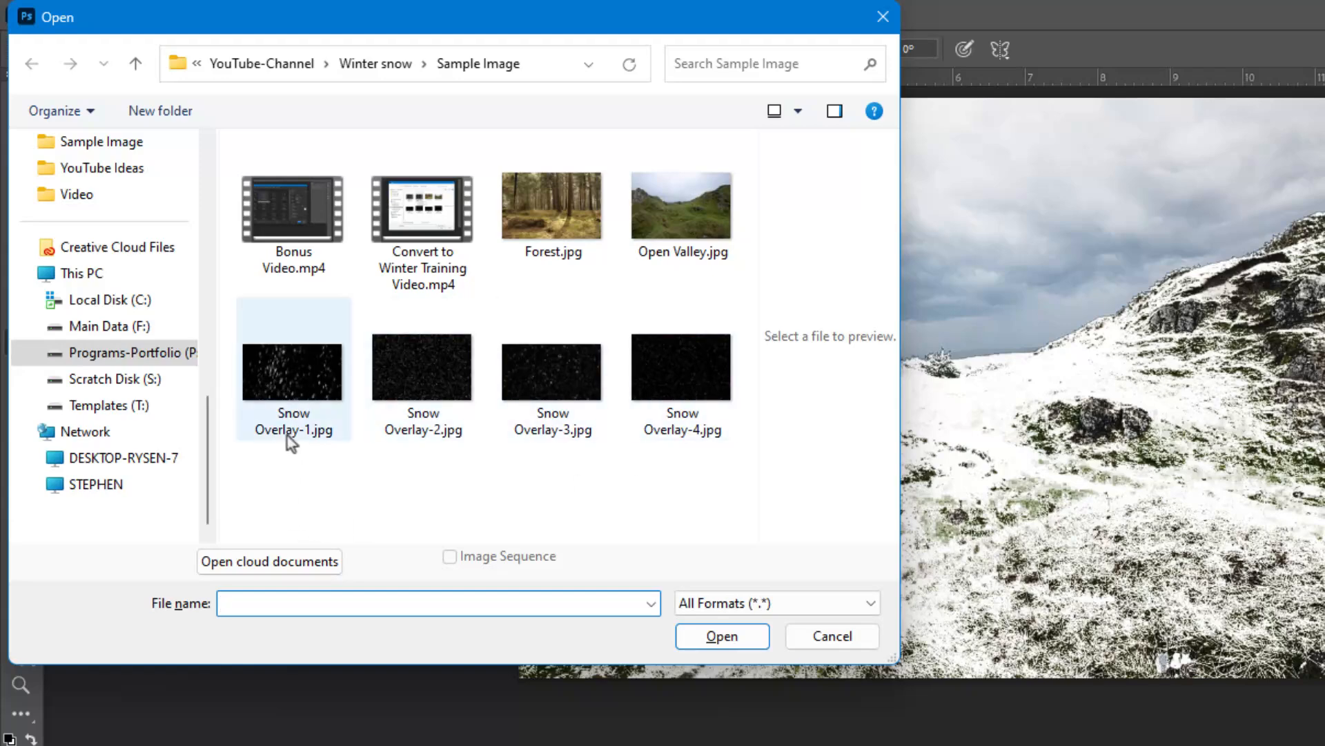
pyautogui.click(290, 390)
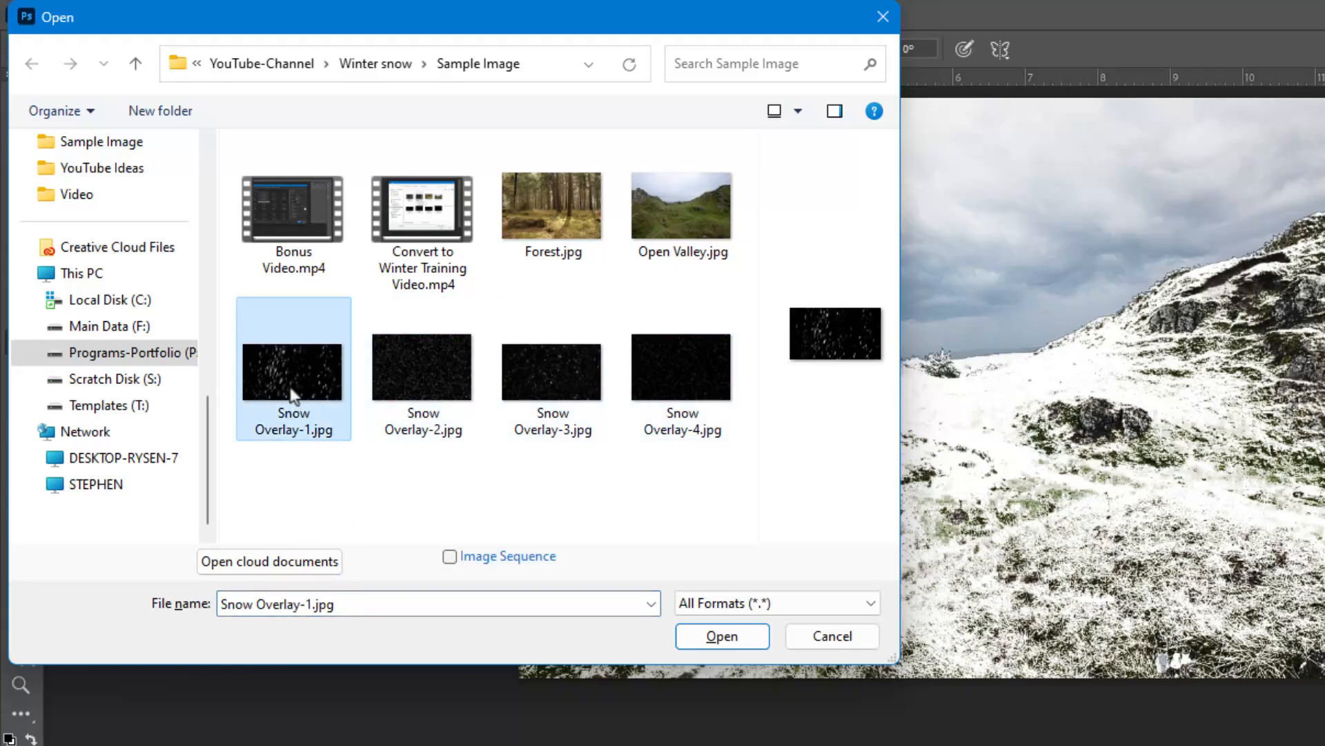
pyautogui.click(722, 636)
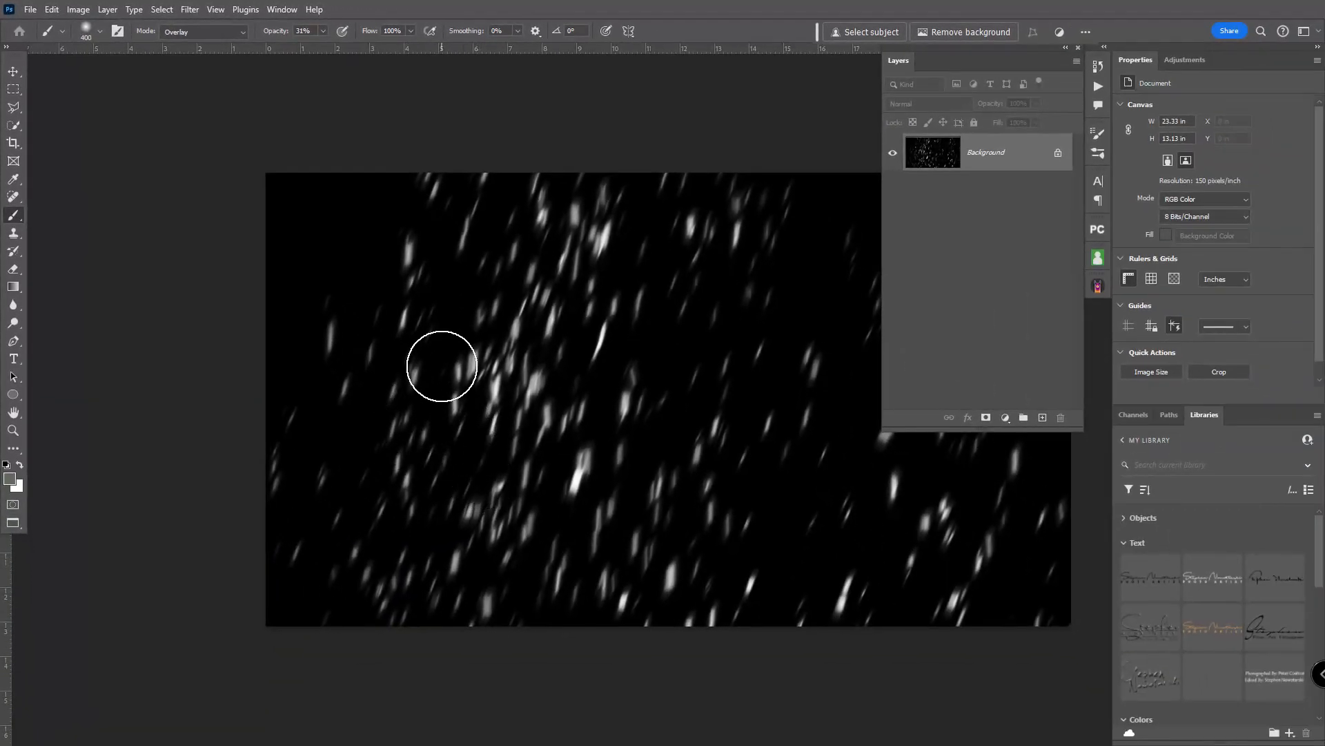
# Move the Snow Overlay-1 image into Open Valley.jpg as a new top layer and close the overlay file.
pyautogui.press('v')
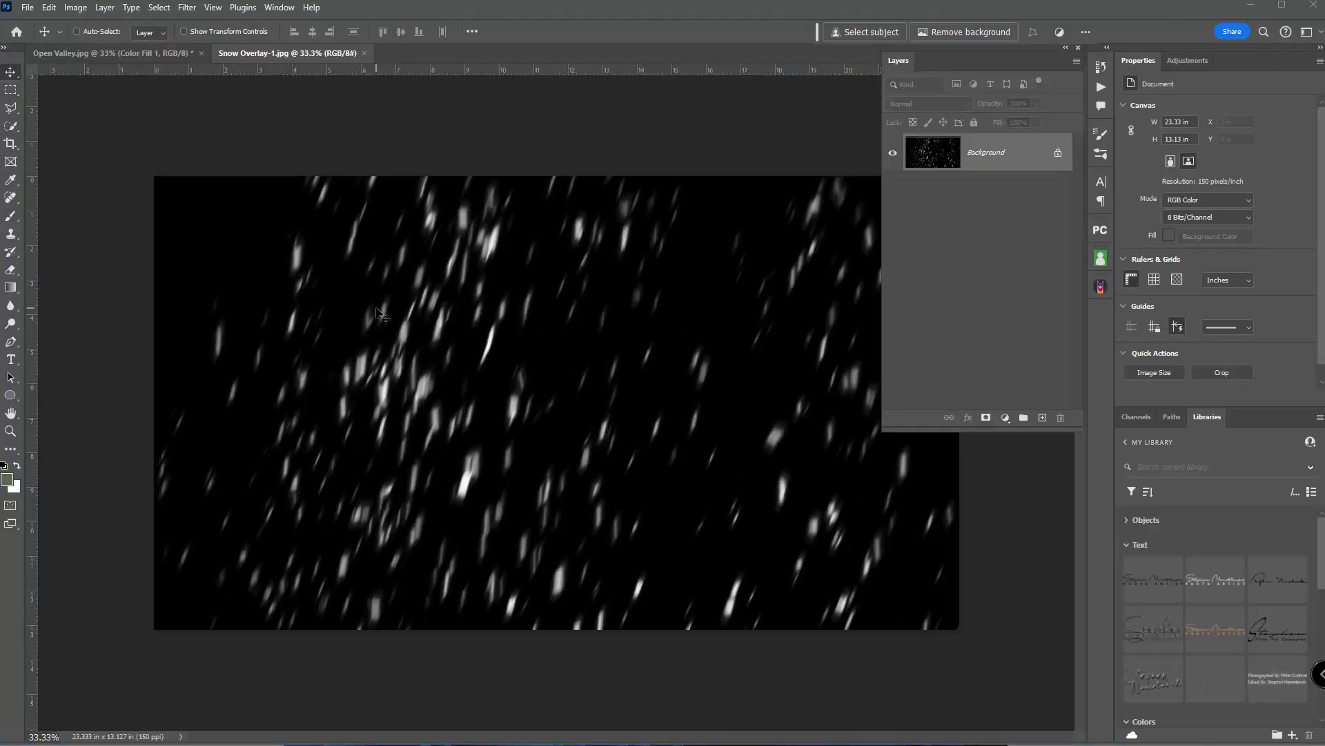
pyautogui.moveTo(378, 314); pyautogui.dragTo(156, 53)
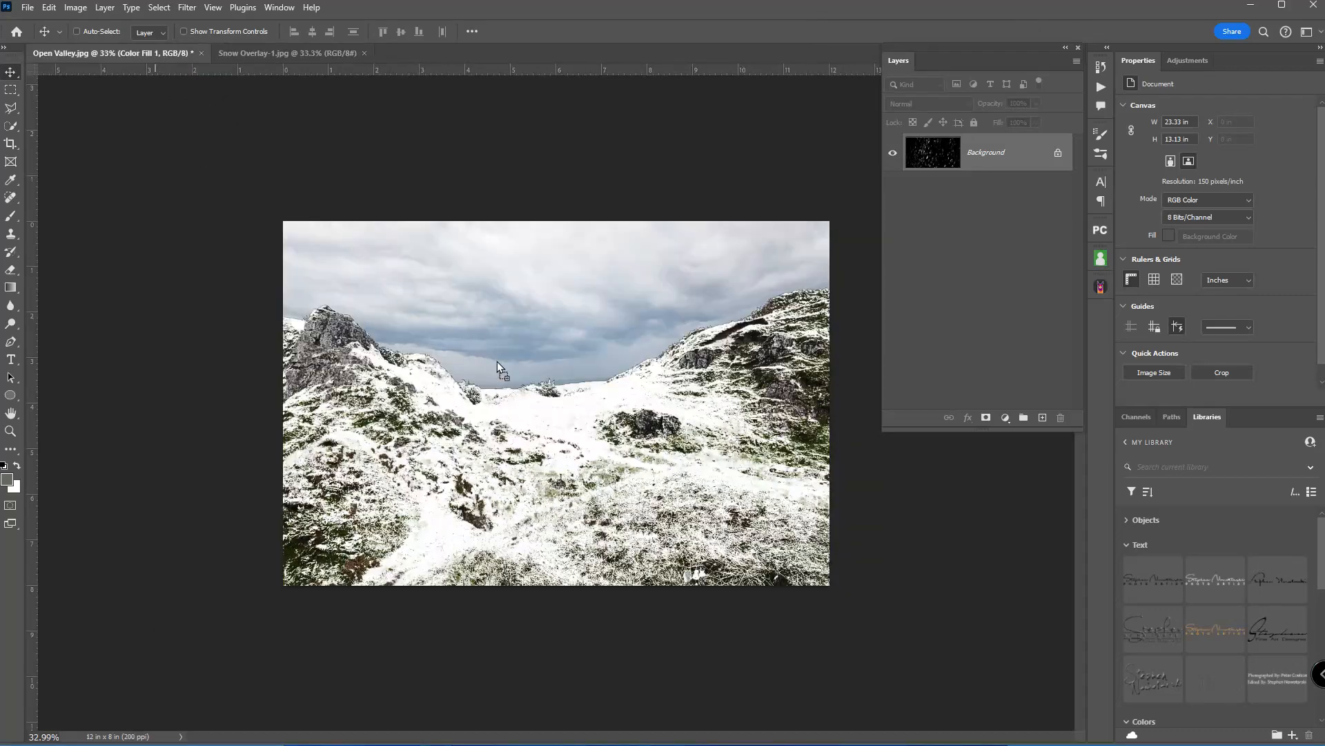
pyautogui.moveTo(497, 362); pyautogui.dragTo(514, 388)
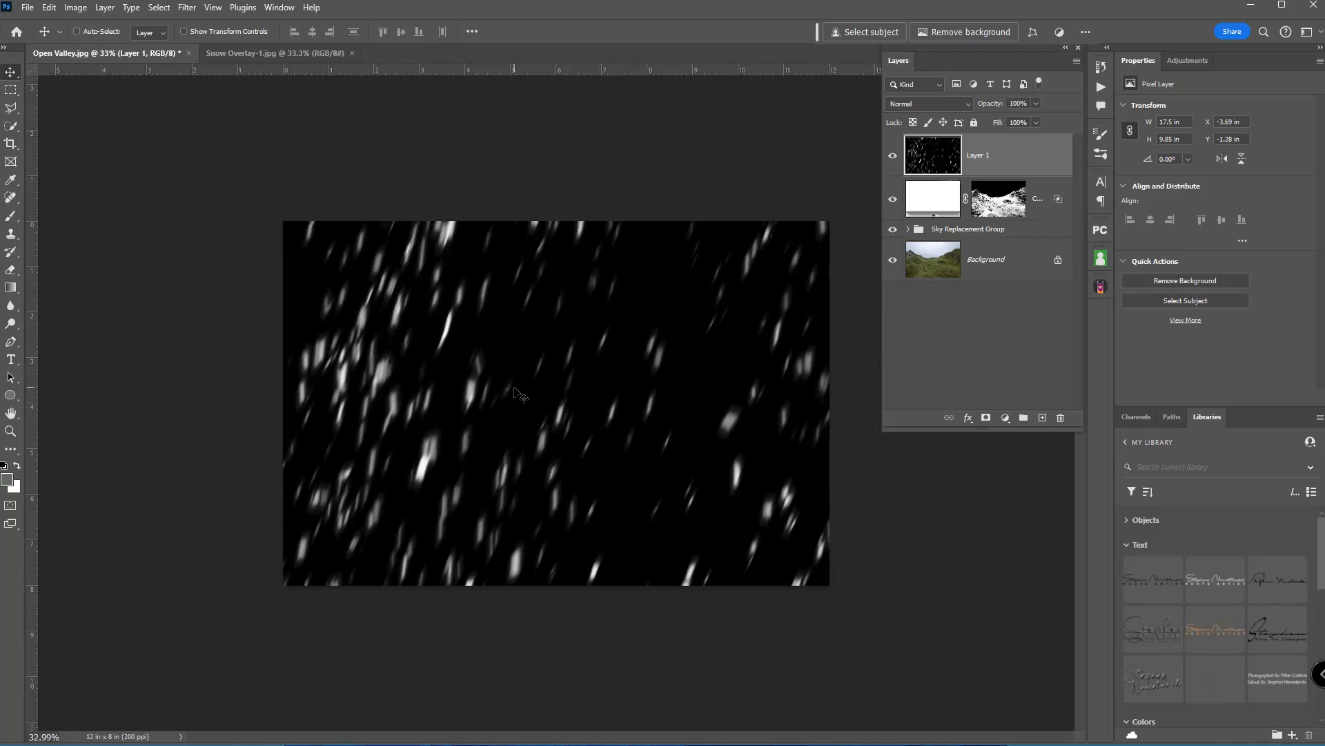
pyautogui.click(303, 56)
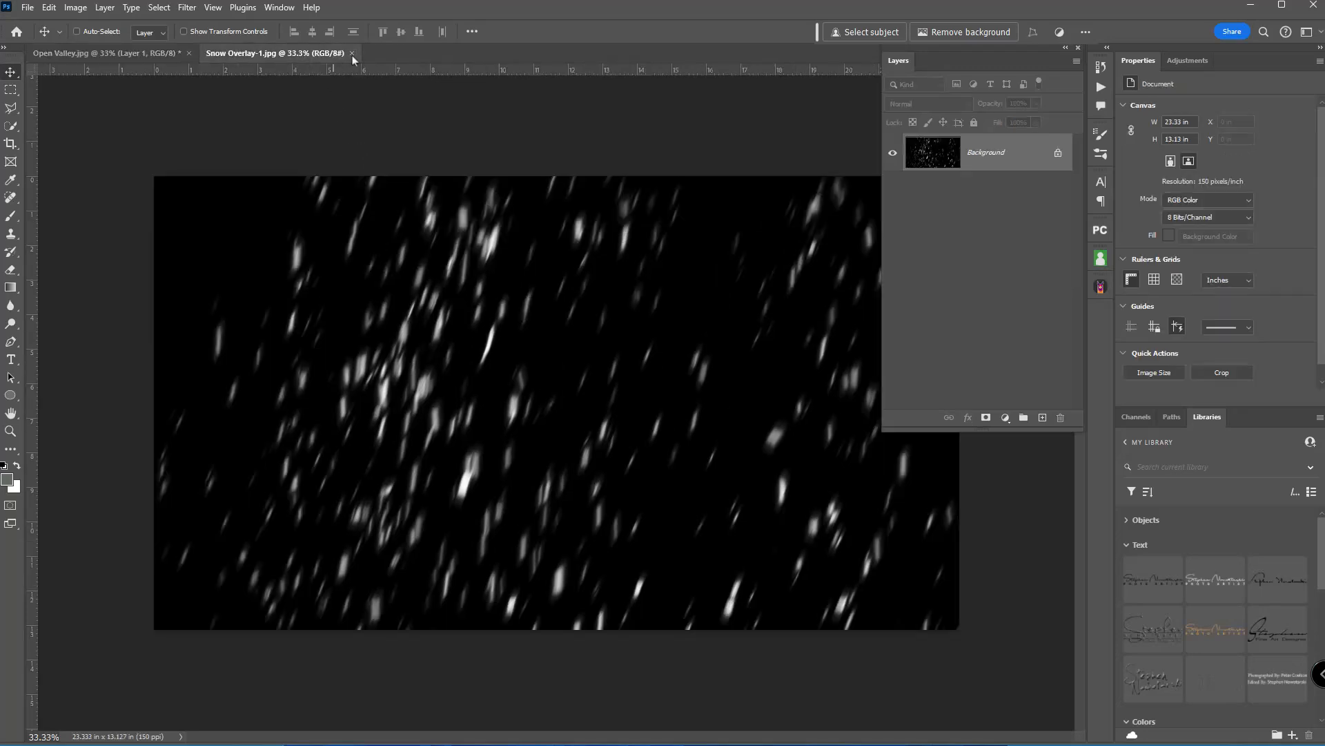
pyautogui.click(352, 53)
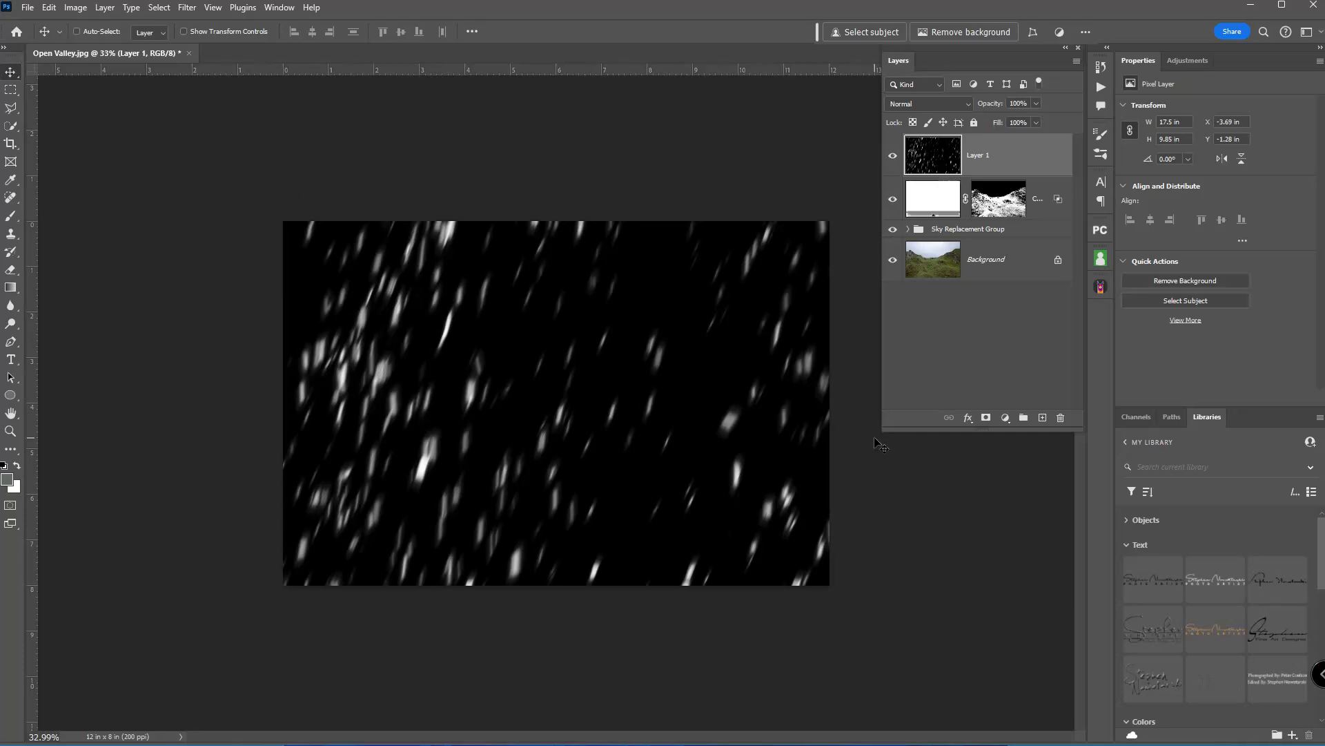
# Transform the streaky snow overlay to about 12.88 × 8.74 in, positioned to extend slightly beyond the canvas on every side.
pyautogui.hotkey('ctrl', 't')
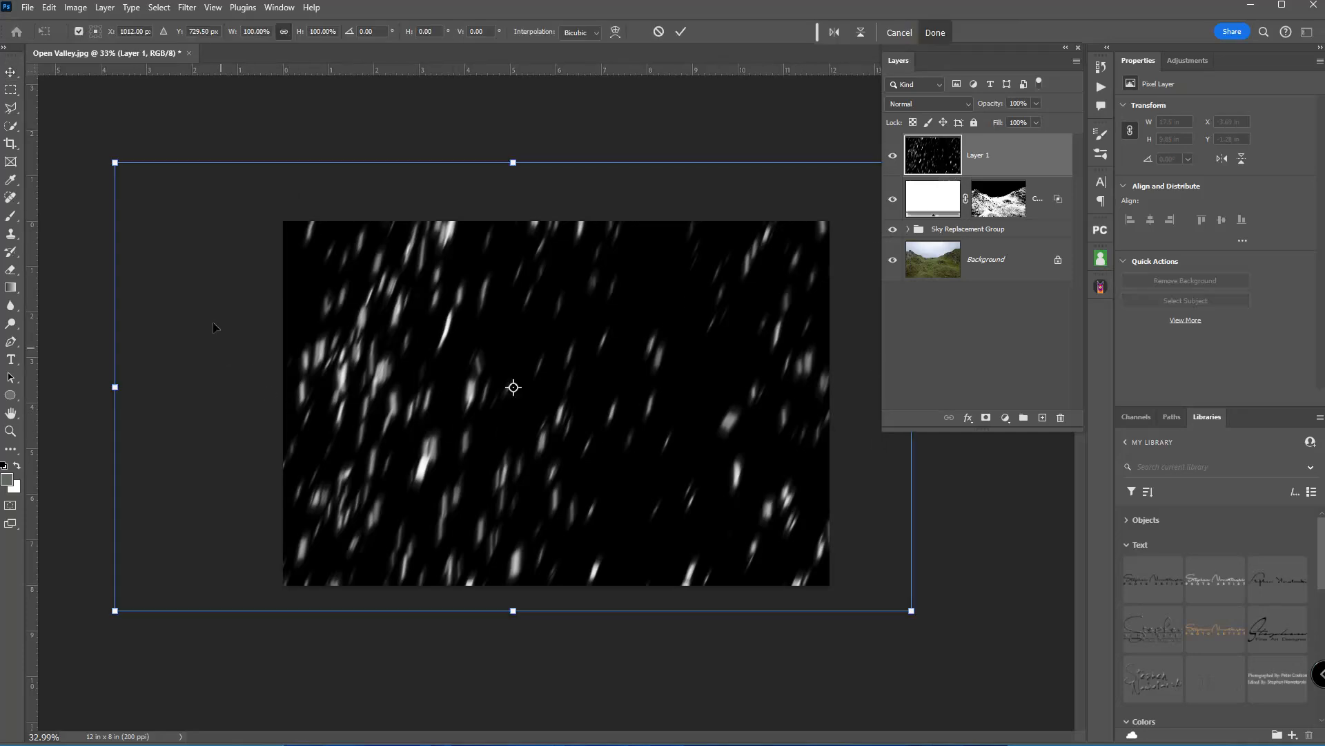
pyautogui.moveTo(115, 162); pyautogui.dragTo(205, 213)
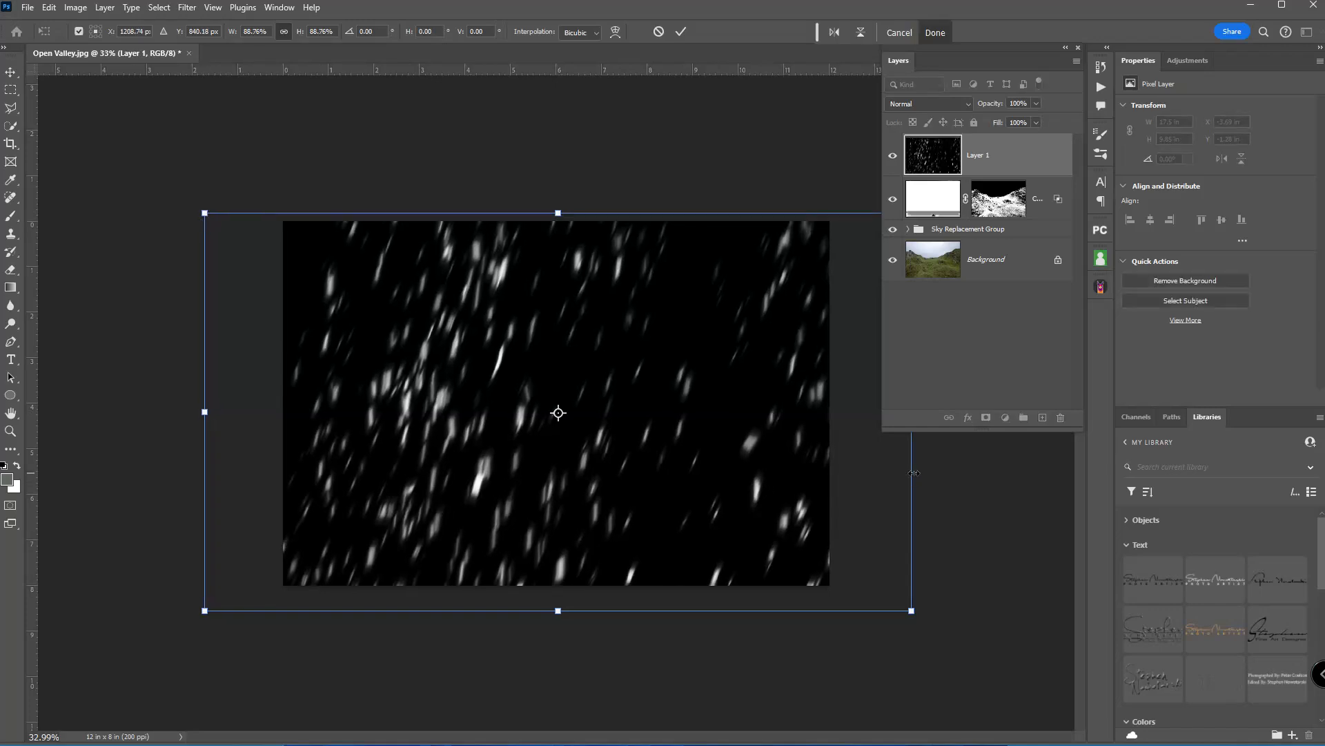
pyautogui.moveTo(914, 472); pyautogui.dragTo(854, 447)
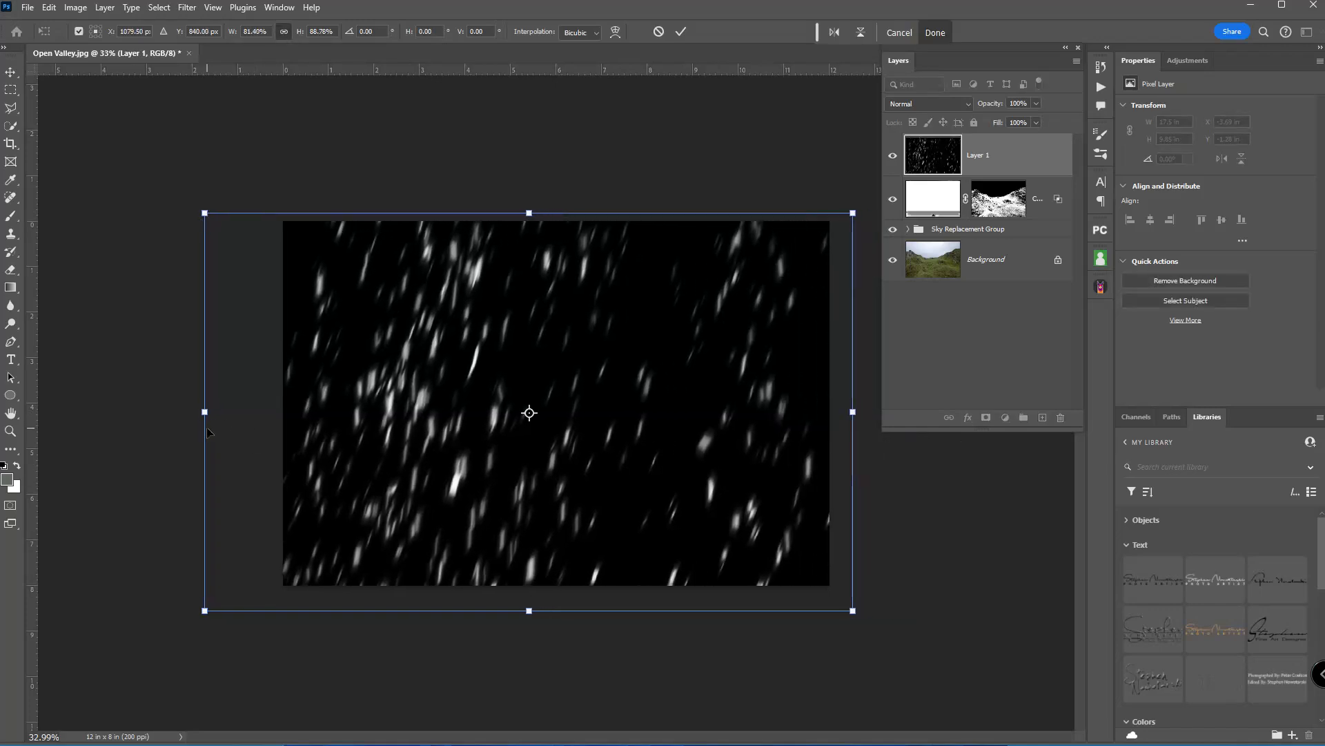
pyautogui.moveTo(206, 430); pyautogui.dragTo(267, 428)
pyautogui.moveTo(649, 466); pyautogui.dragTo(645, 457)
pyautogui.press('Return')
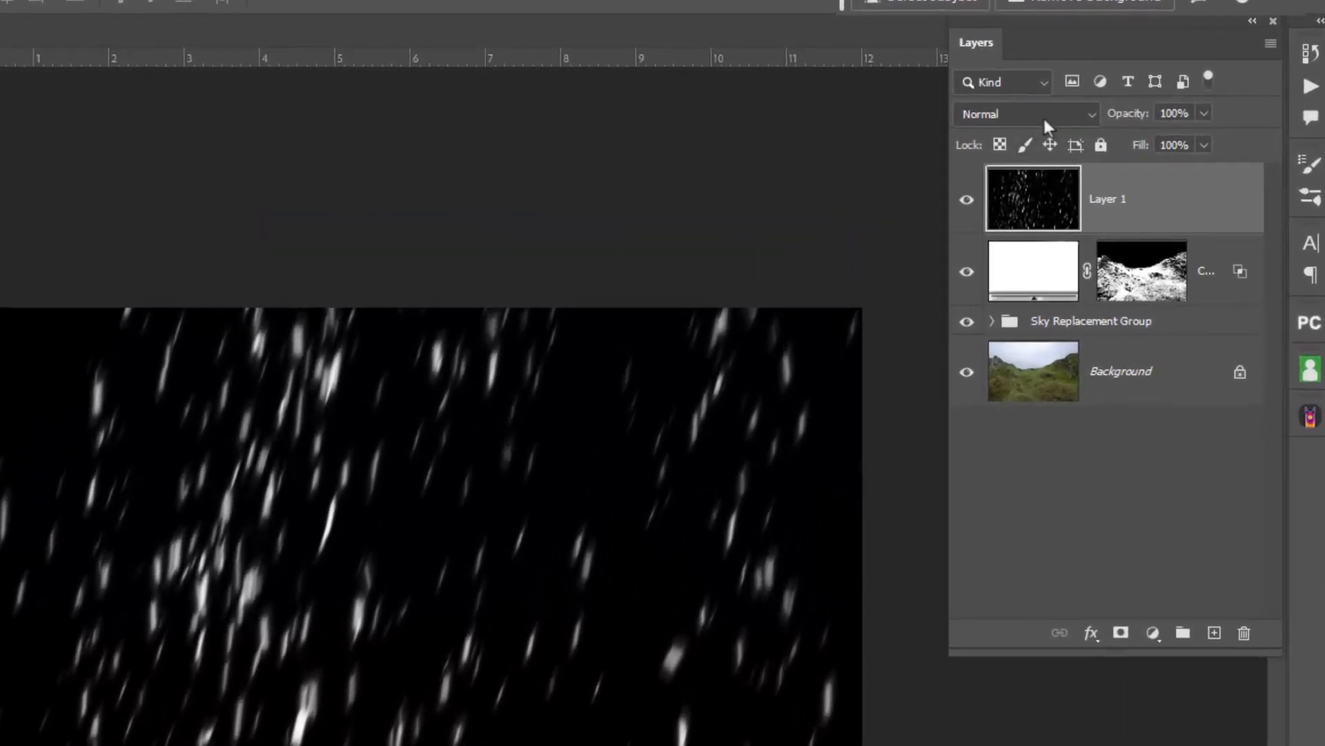
# Set the streaky snow overlay's blend mode to Screen, keeping its opacity at 100%.
pyautogui.click(1044, 119)
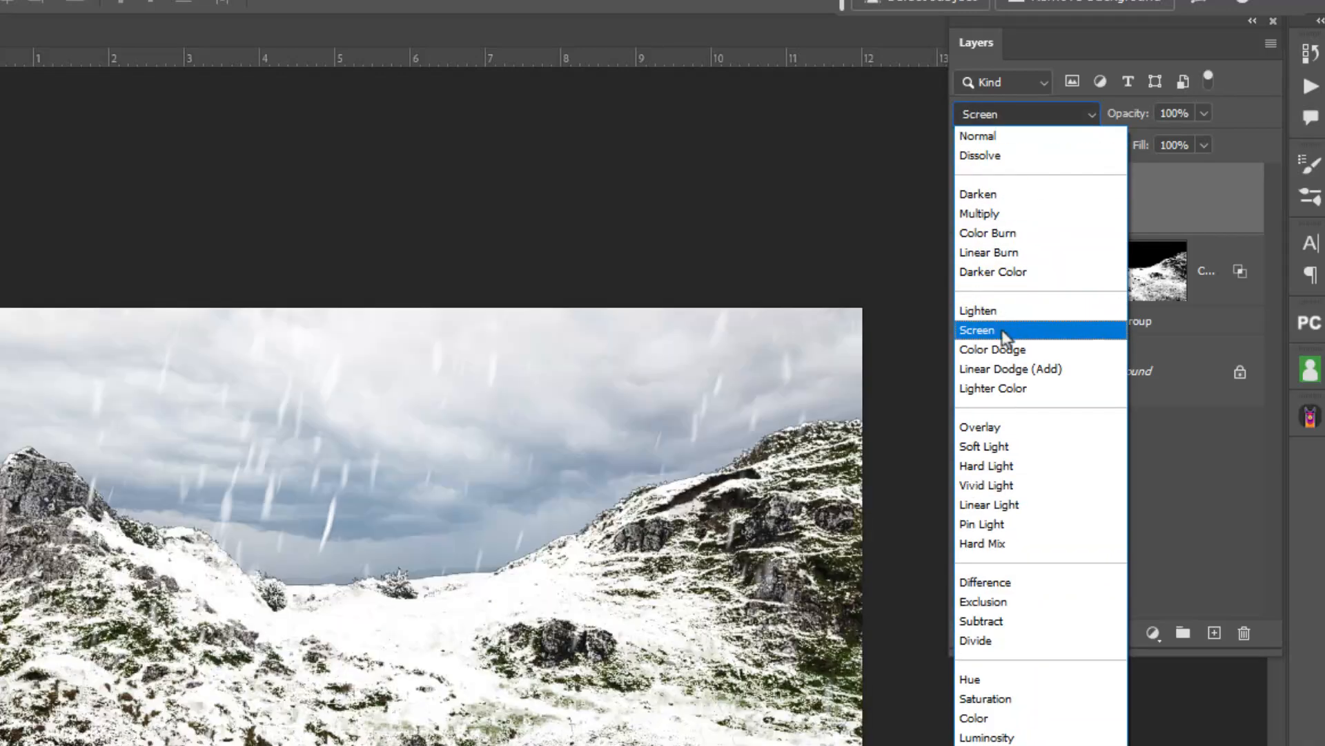
pyautogui.click(1005, 331)
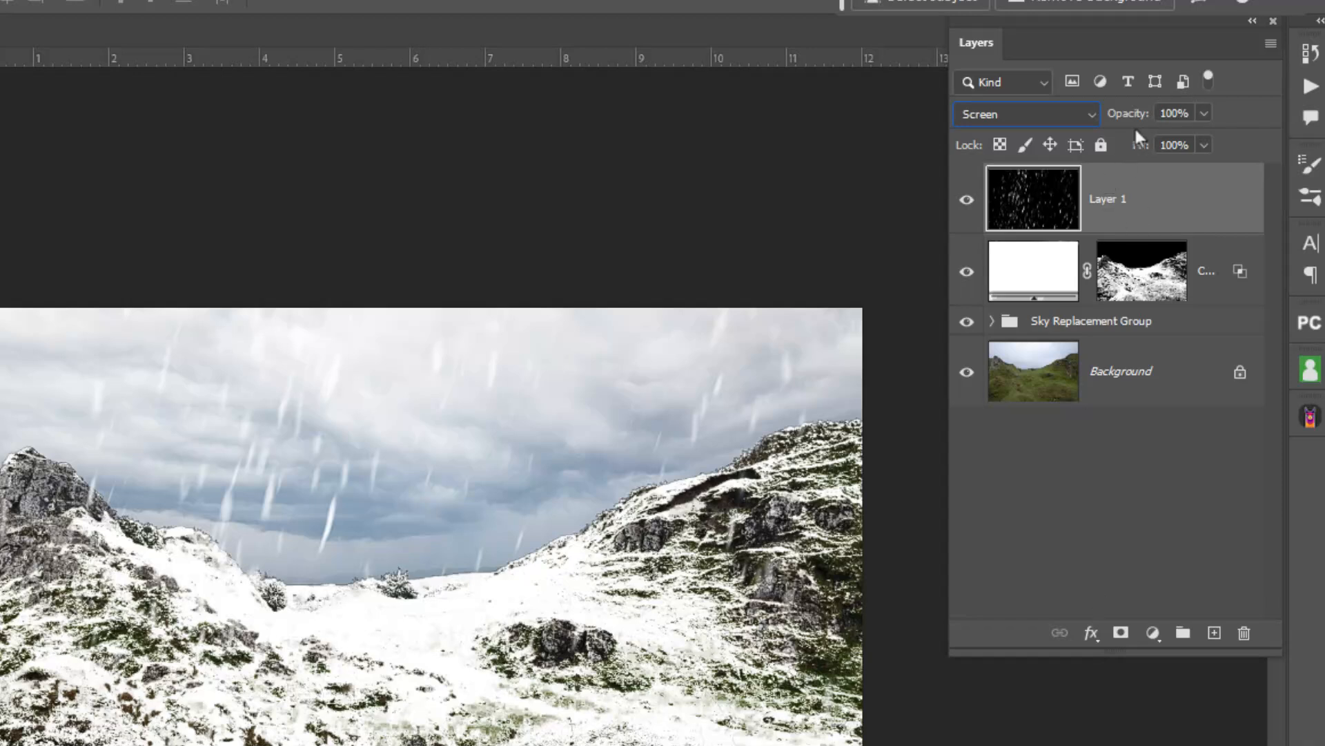
pyautogui.moveTo(1139, 118)
pyautogui.mouseDown()
pyautogui.moveTo(1111, 119)
pyautogui.moveTo(1278, 118)
pyautogui.mouseUp()
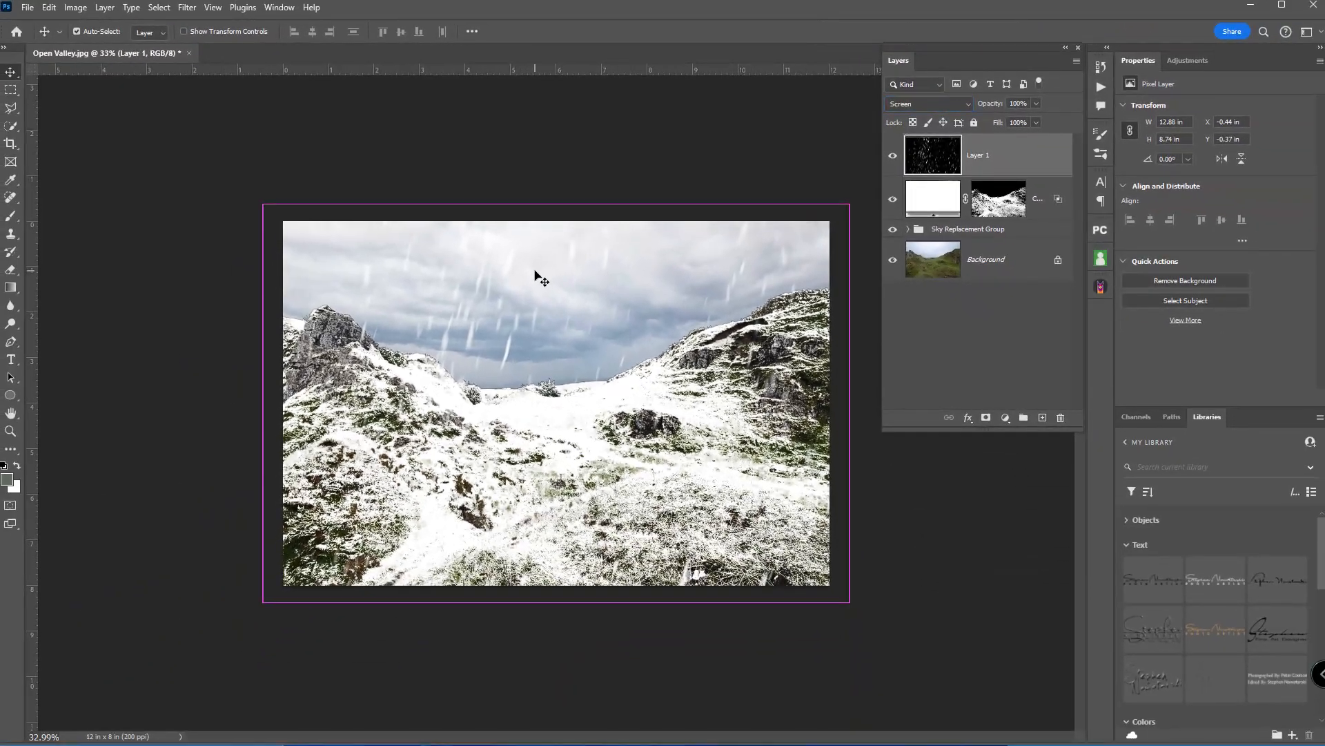
# Bring Snow Overlay-2.jpg into Open Valley.jpg as a new top layer and close the overlay file.
pyautogui.hotkey('ctrl', 'o')
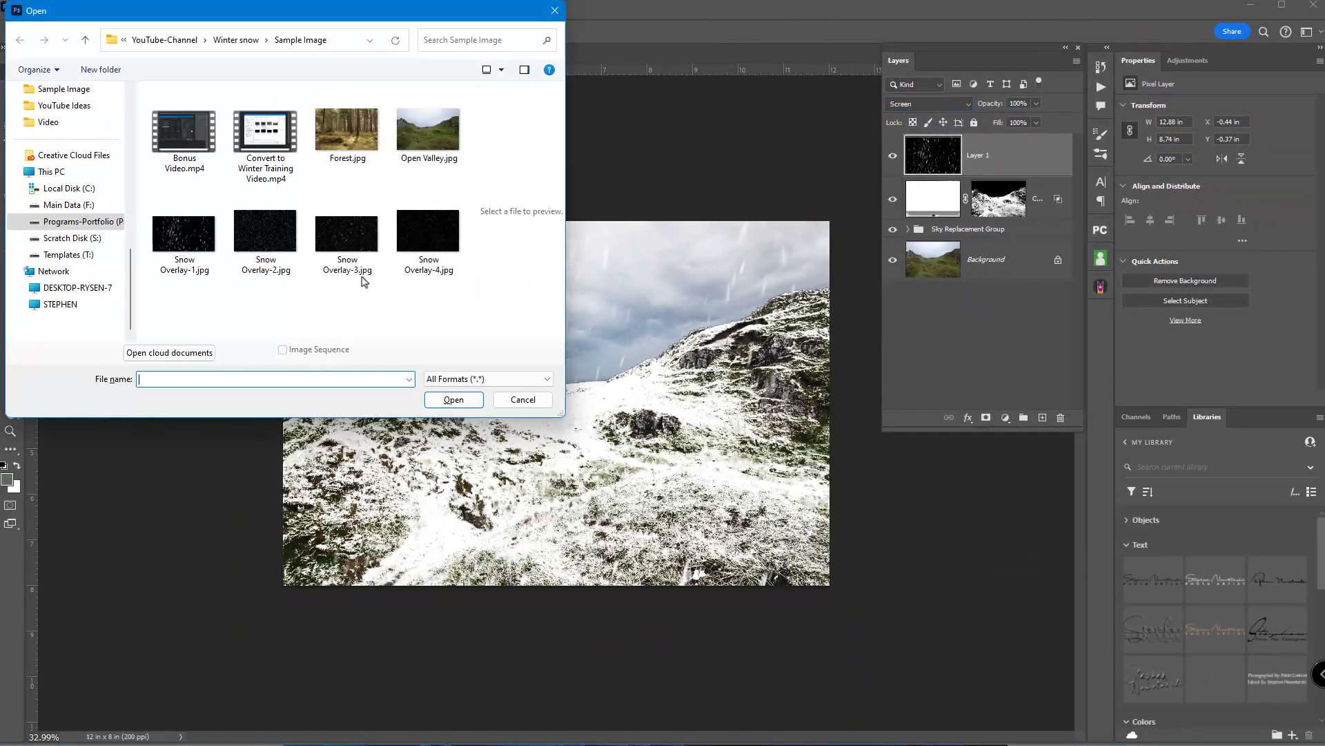
pyautogui.click(334, 243)
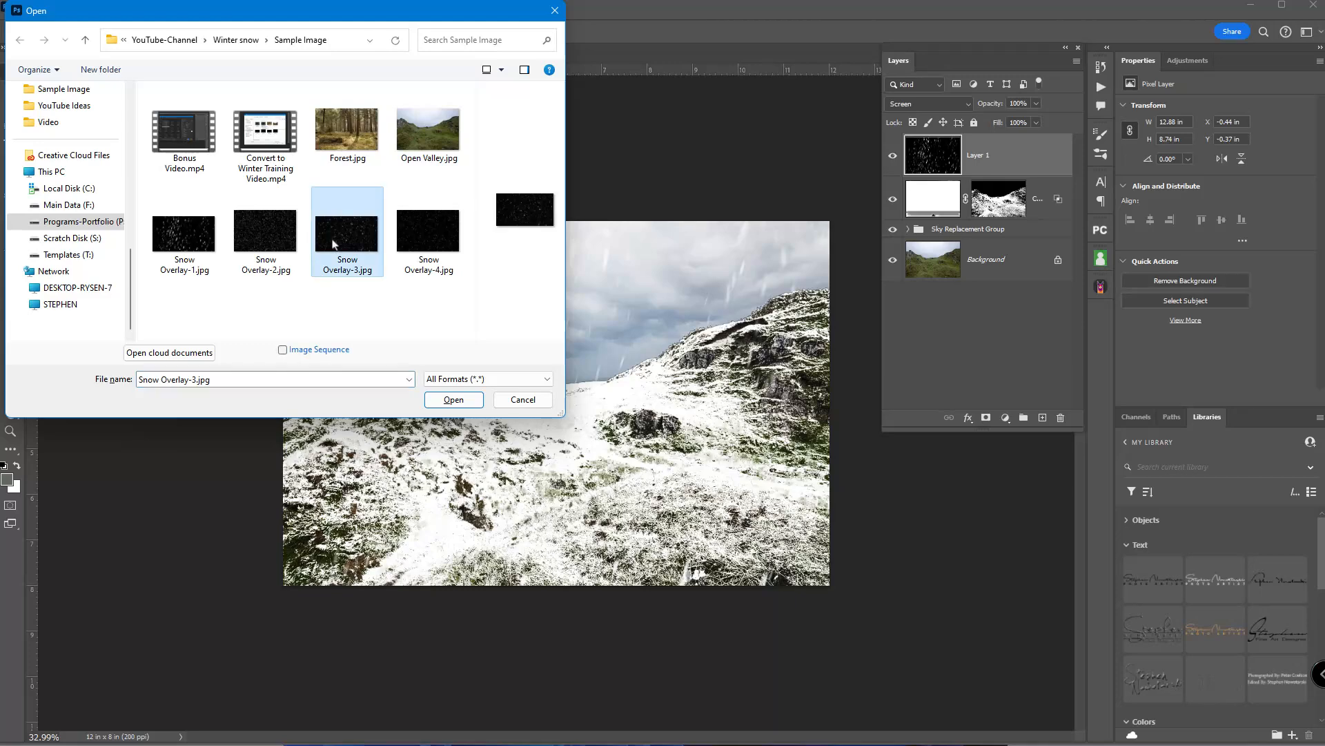
pyautogui.click(277, 237)
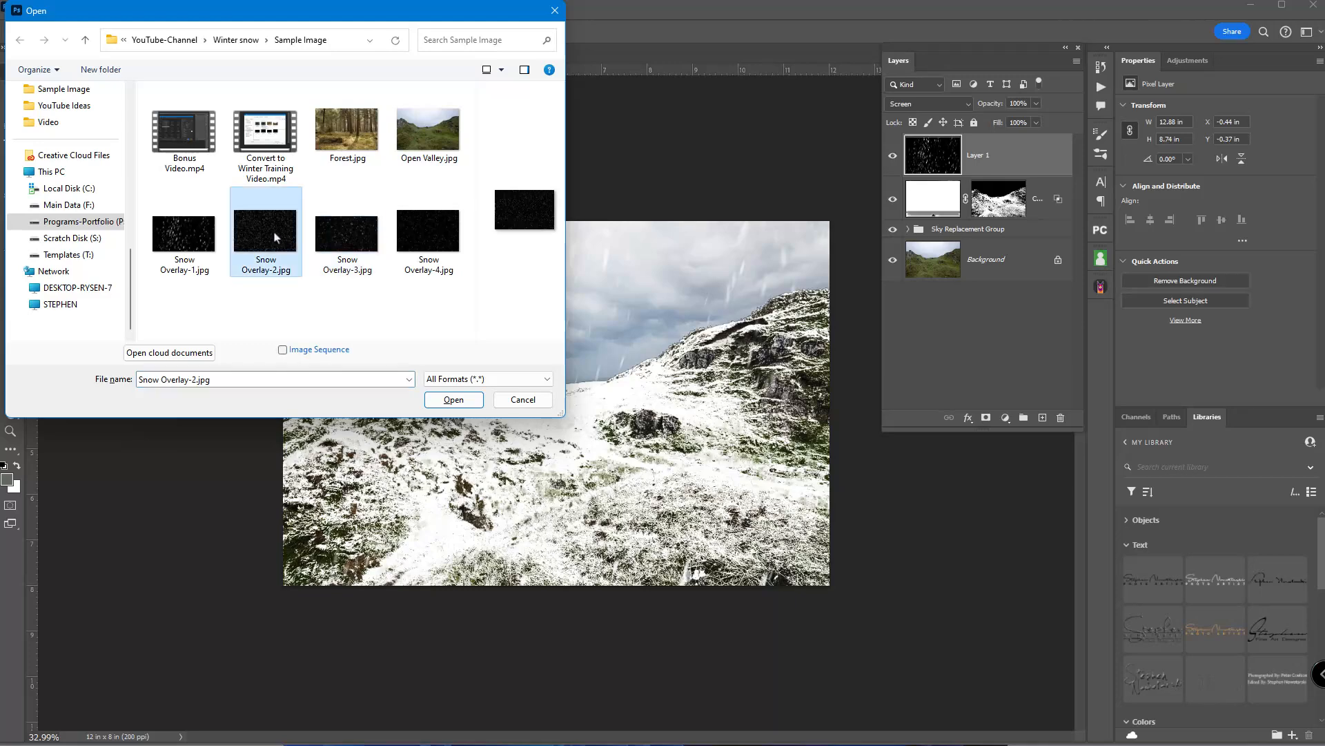
pyautogui.click(469, 402)
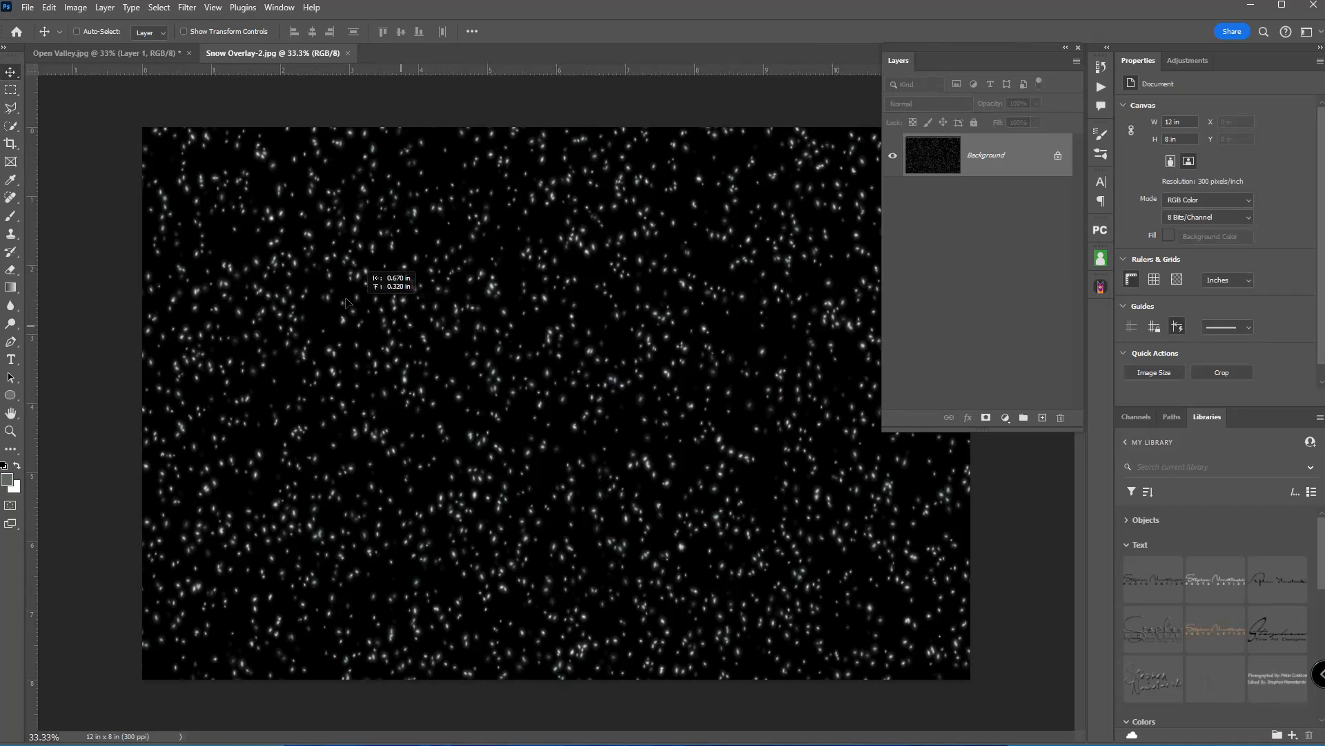
pyautogui.moveTo(119, 56); pyautogui.dragTo(481, 436)
pyautogui.click(293, 55)
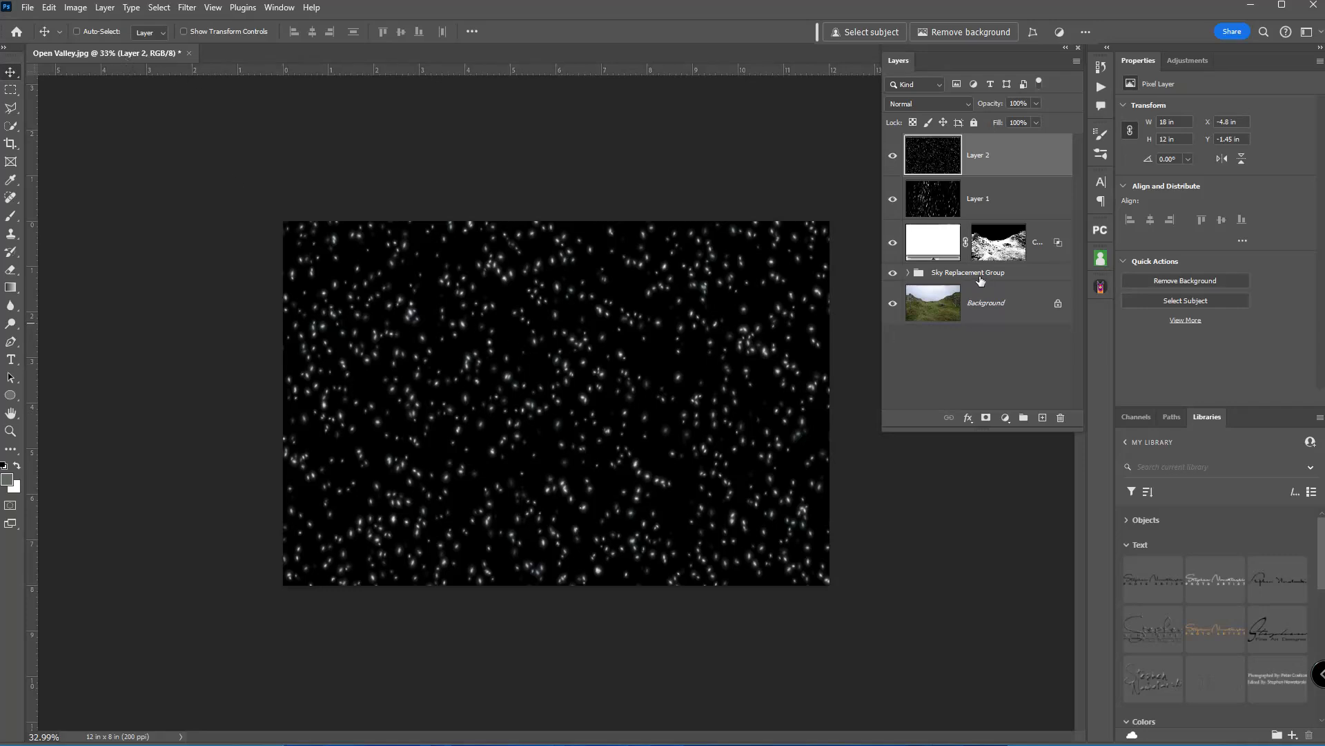
# Scale the second snow overlay down to about 77.6% and center it so it still covers the whole canvas.
pyautogui.hotkey('ctrl', 't')
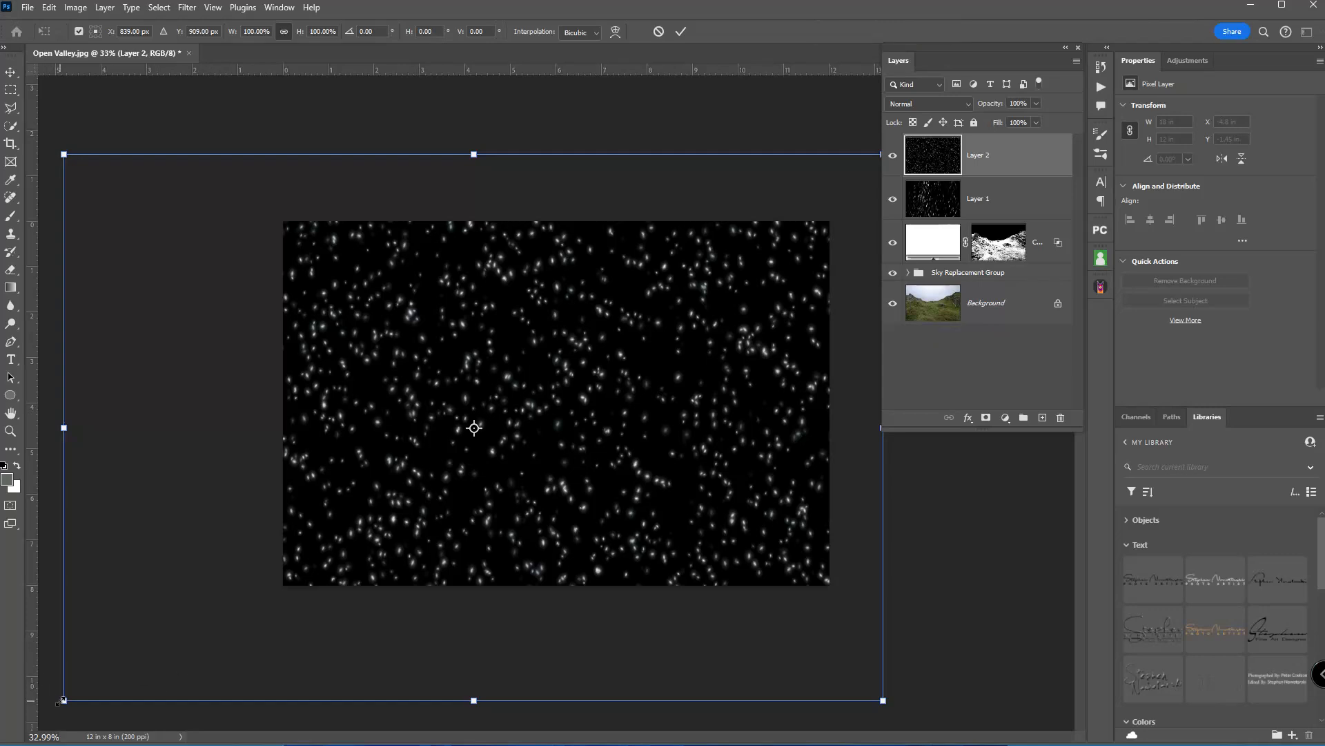
pyautogui.moveTo(63, 700); pyautogui.dragTo(221, 629)
pyautogui.moveTo(488, 457); pyautogui.dragTo(515, 474)
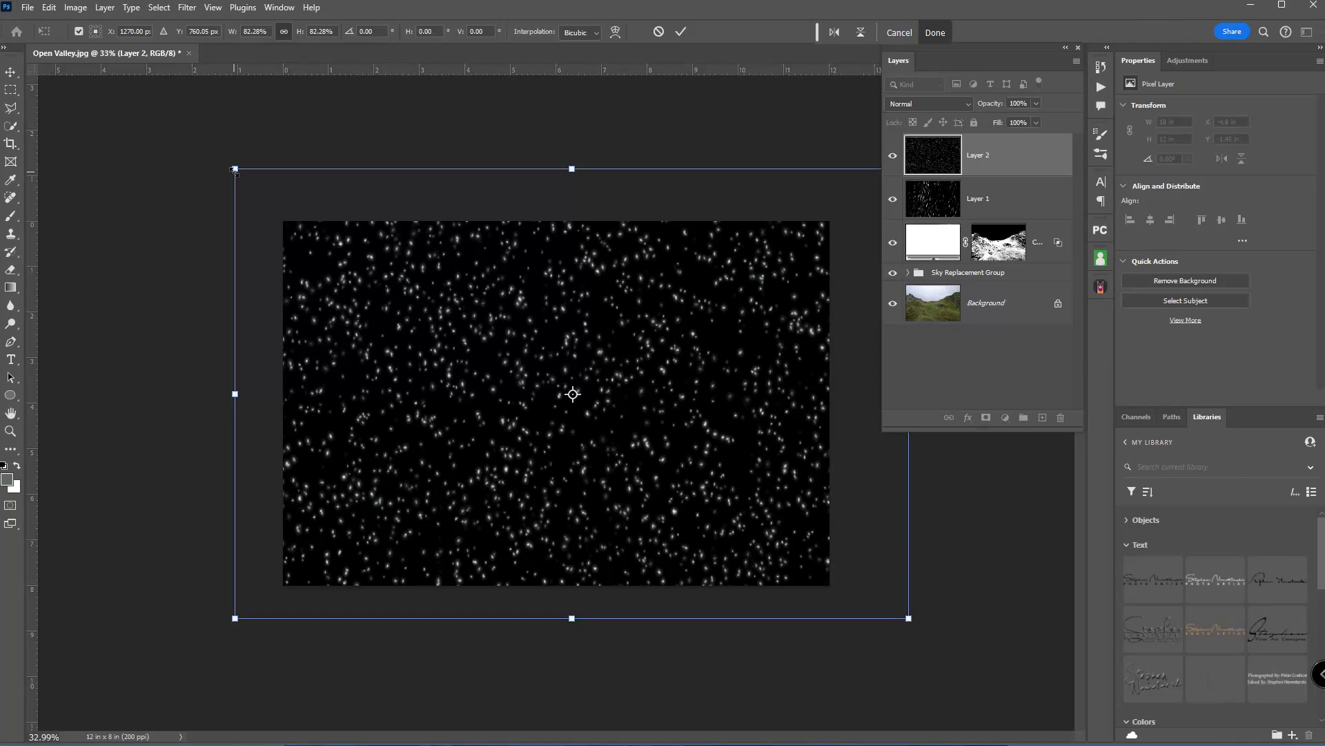
pyautogui.moveTo(235, 168); pyautogui.dragTo(274, 195)
pyautogui.moveTo(561, 341)
pyautogui.mouseDown()
pyautogui.moveTo(573, 325)
pyautogui.moveTo(569, 346)
pyautogui.mouseUp()
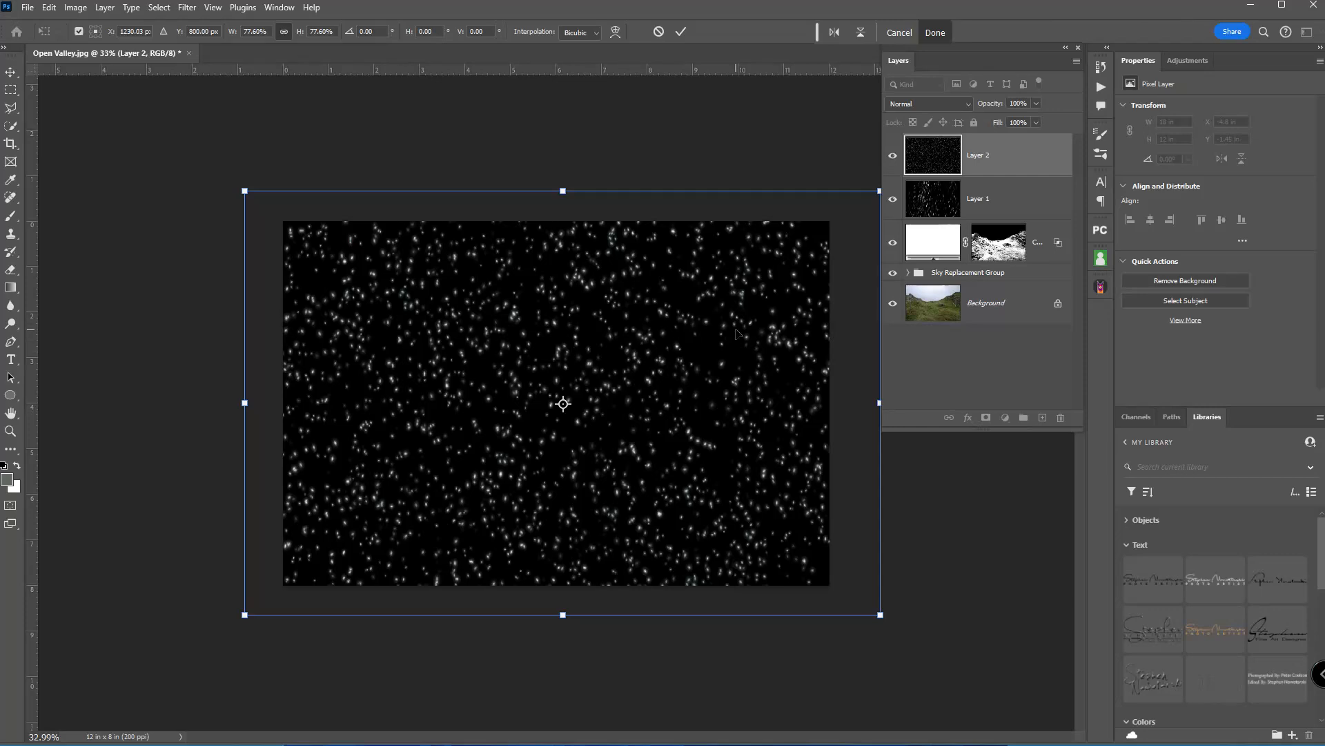
pyautogui.press('Return')
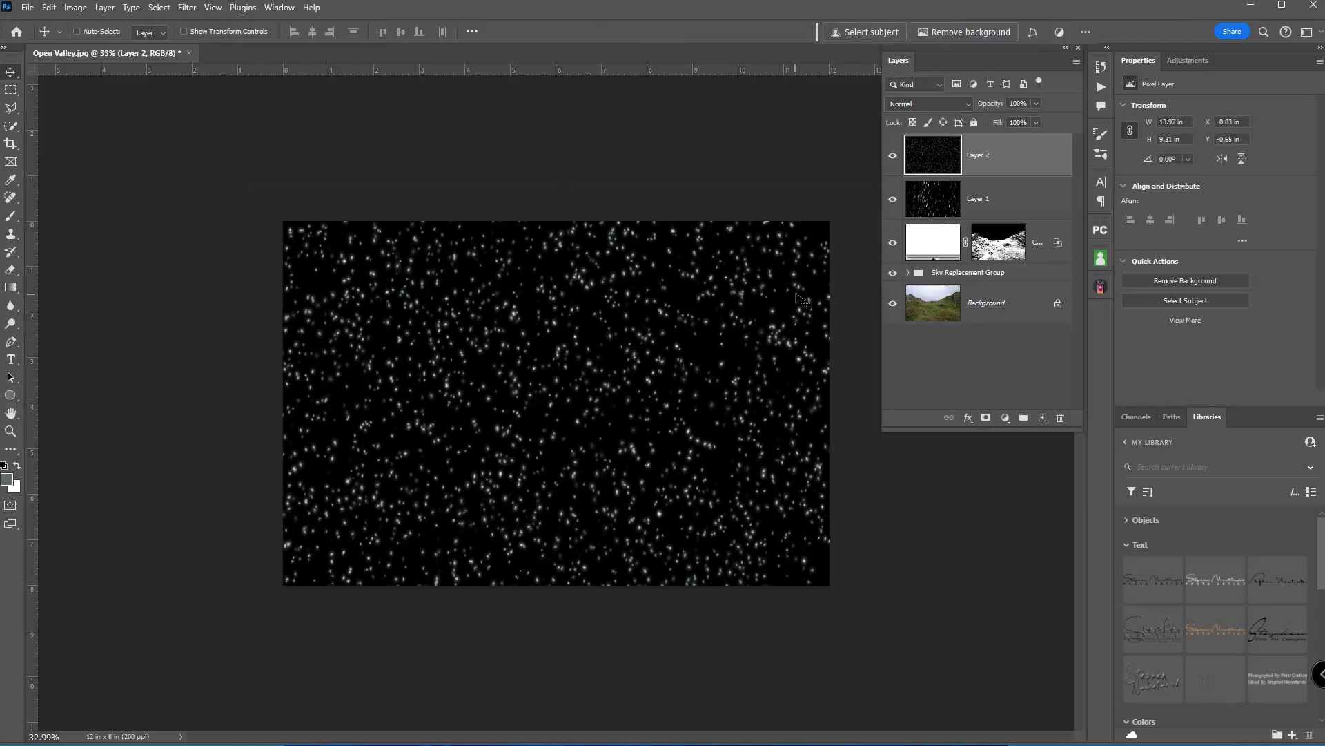
# Set the second snow overlay's blend mode to Screen and switch to full-screen view with menu bar.
pyautogui.click(951, 104)
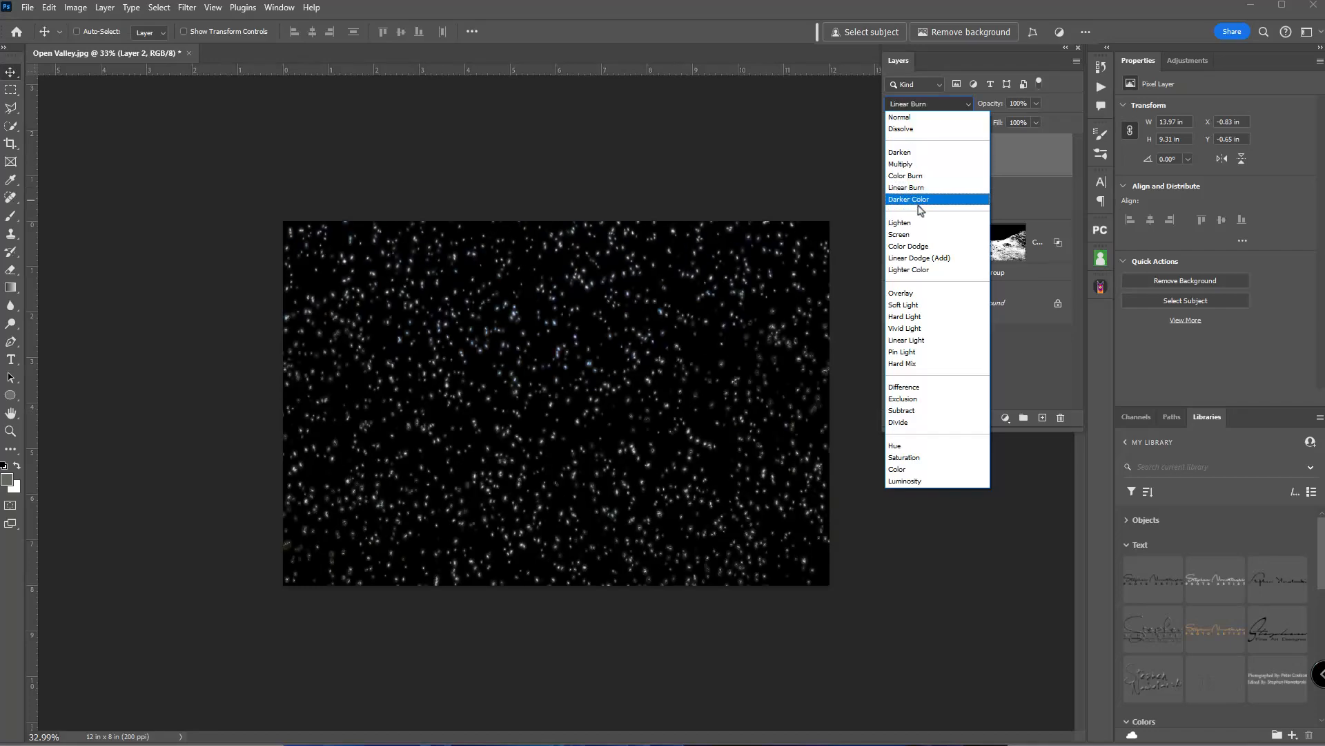
pyautogui.click(915, 235)
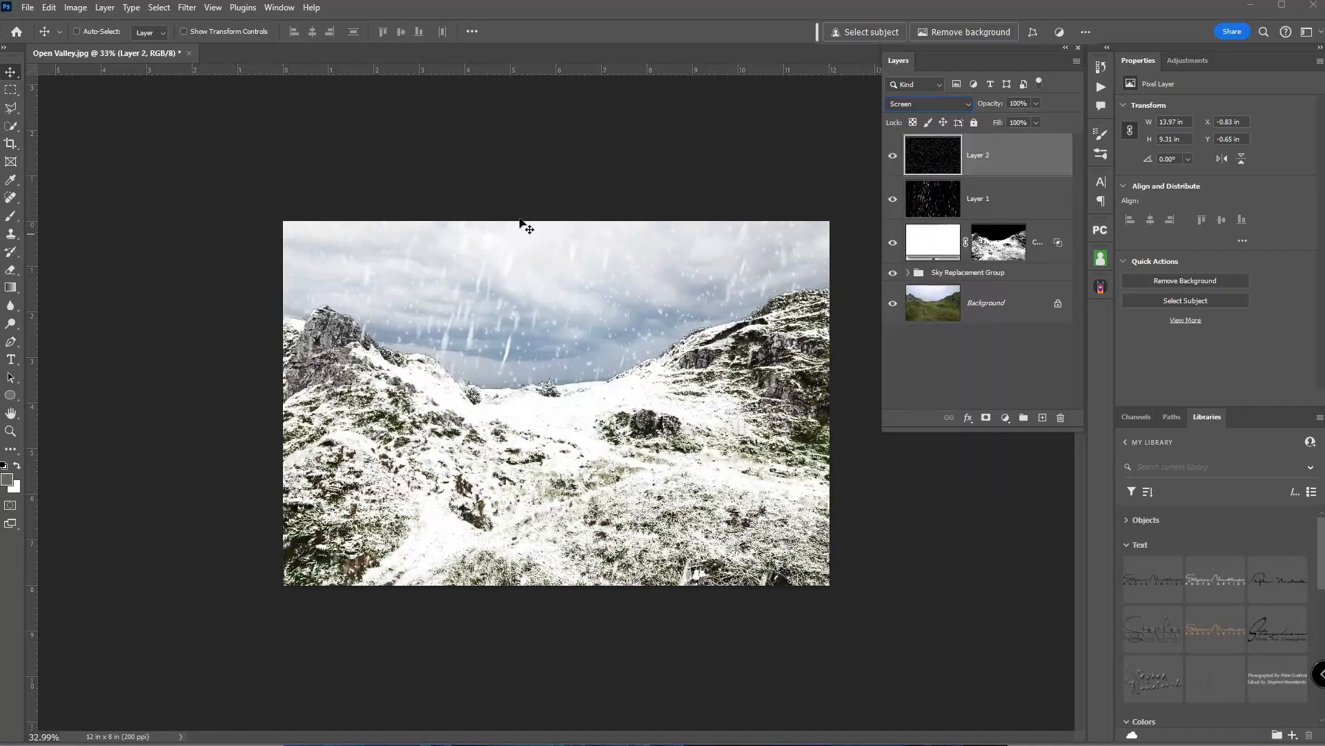
pyautogui.press('f')
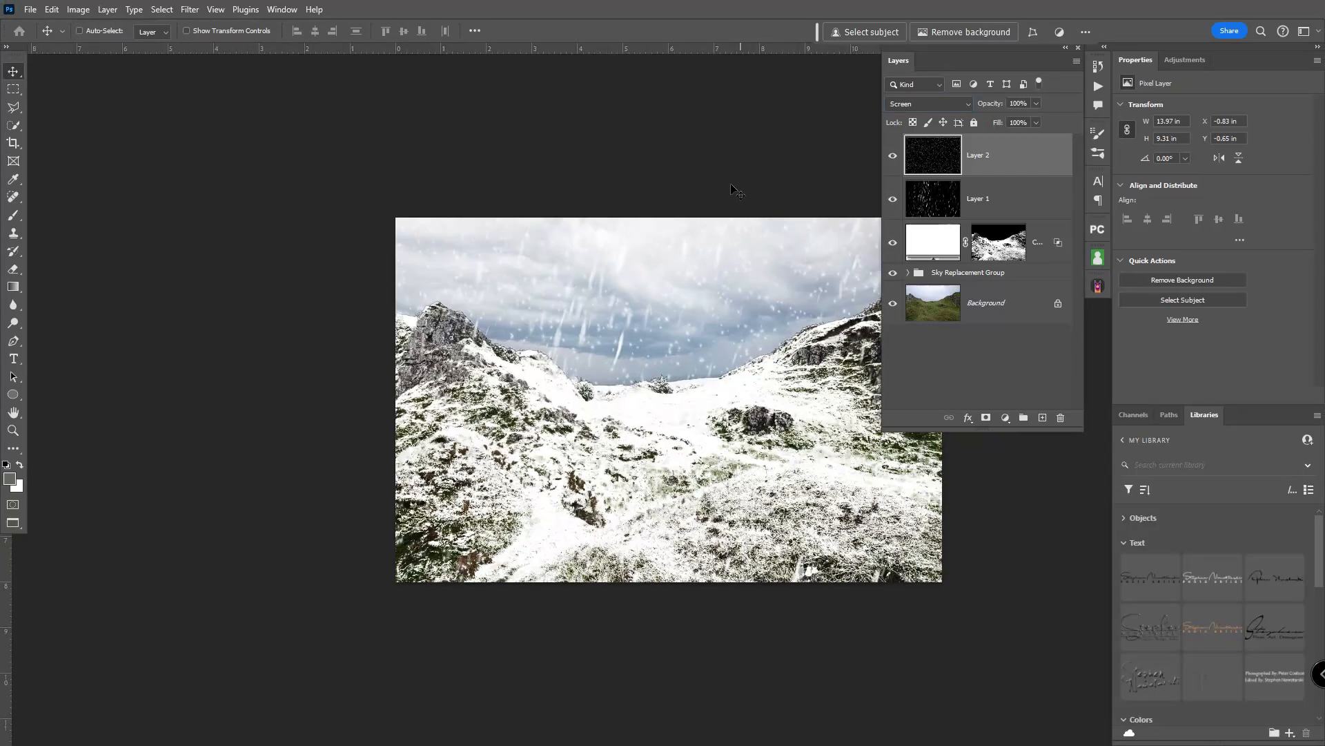
pyautogui.moveTo(725, 266); pyautogui.dragTo(661, 109)
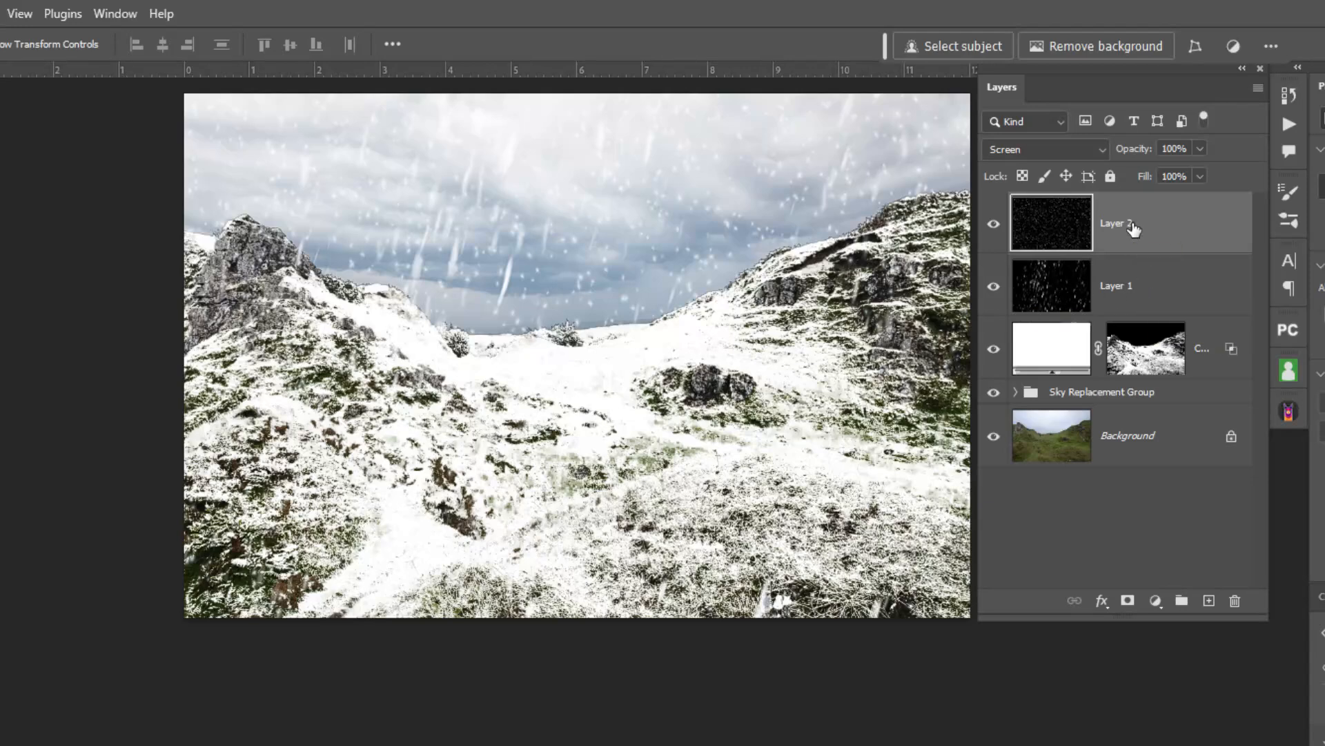
# Group the two snow overlay layers and name the group Snow, keeping its opacity at 100%.
pyautogui.keyDown('shift'); pyautogui.click(1125, 292); pyautogui.keyUp('shift')
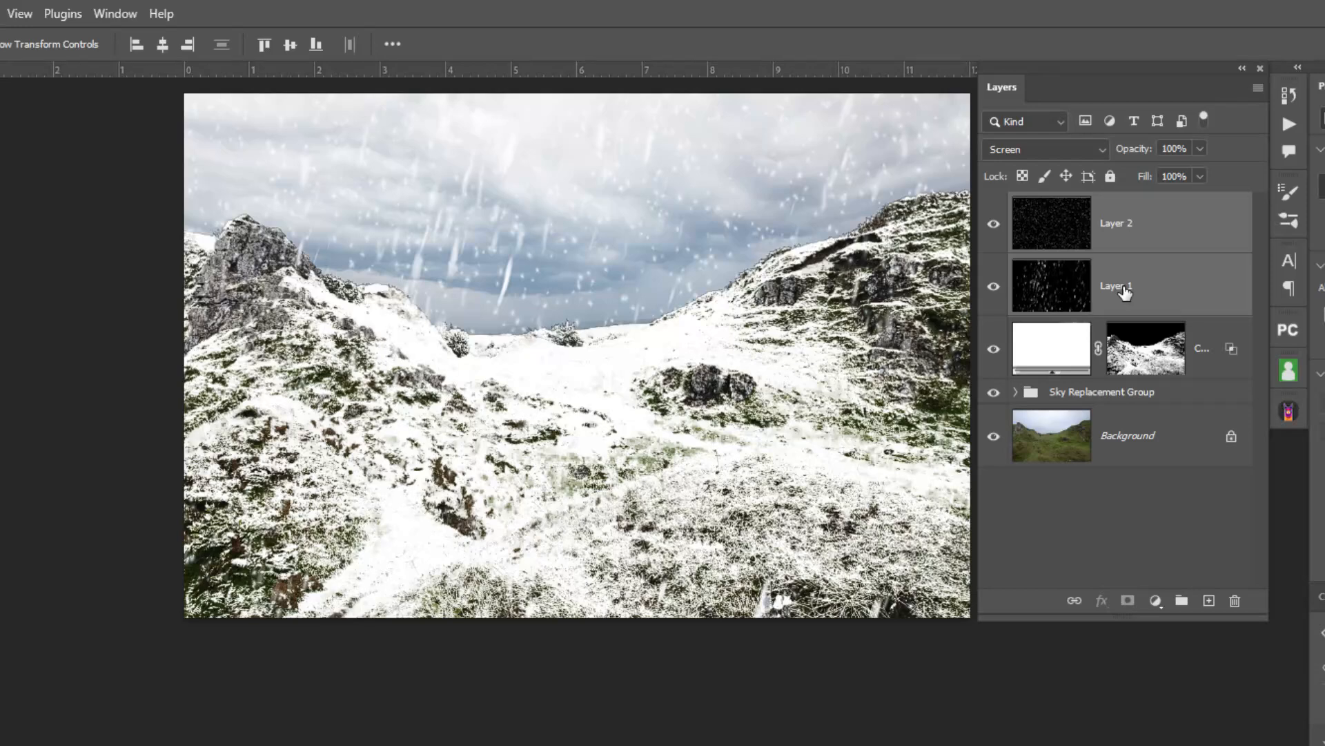
pyautogui.hotkey('ctrl', 'g')
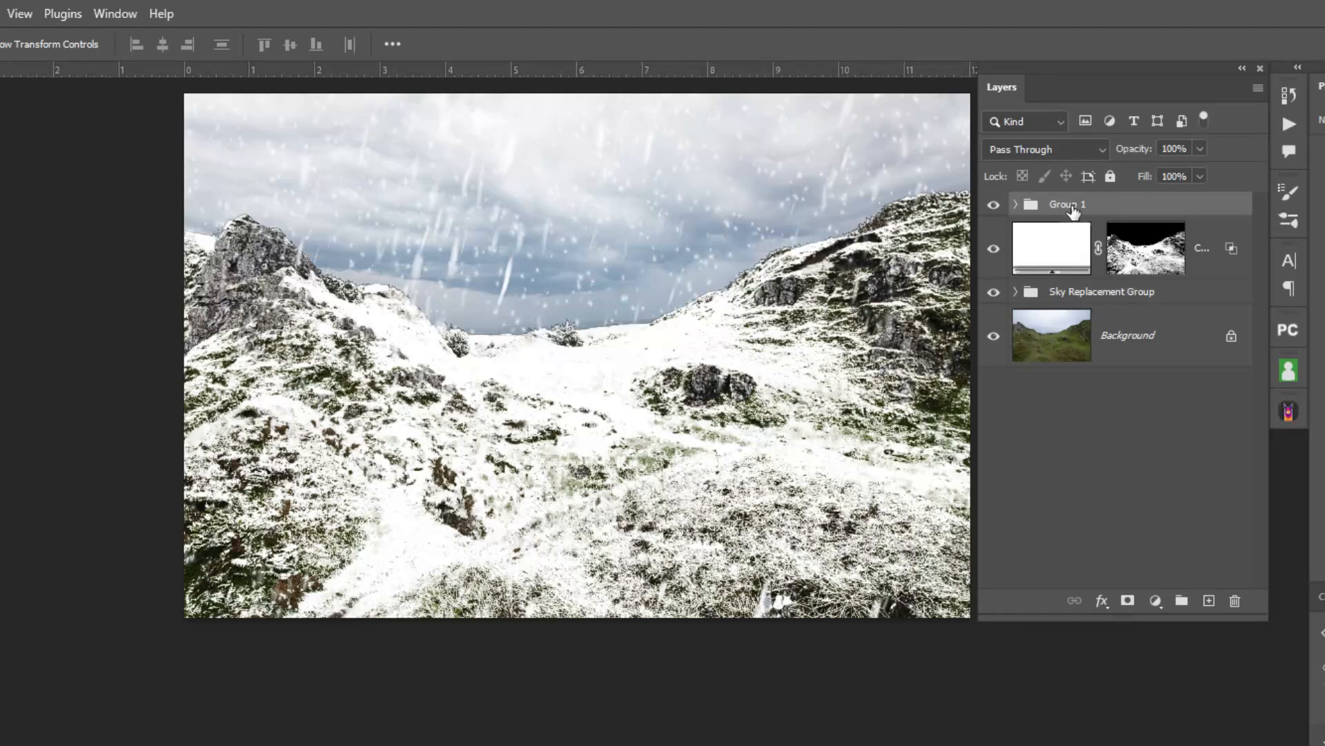
pyautogui.doubleClick(1068, 204)
pyautogui.write('S')
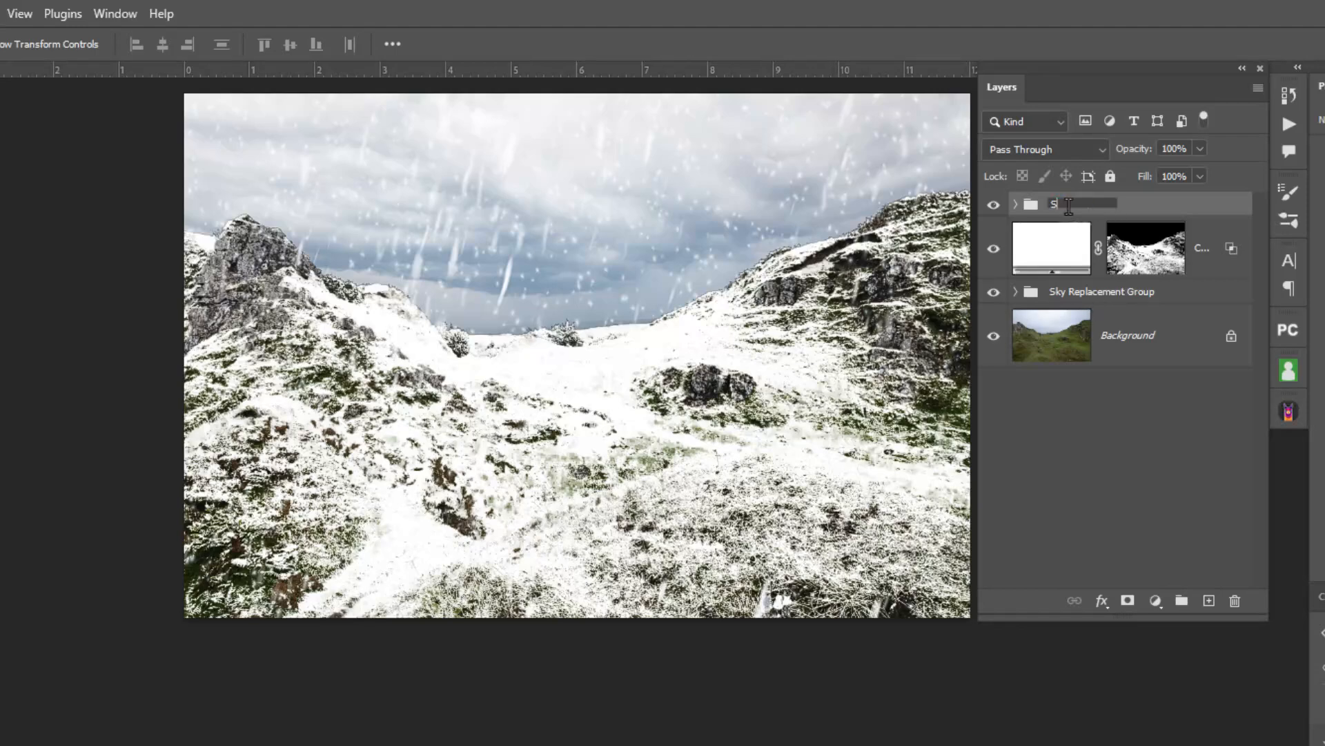
pyautogui.write('now')
pyautogui.press('Return')
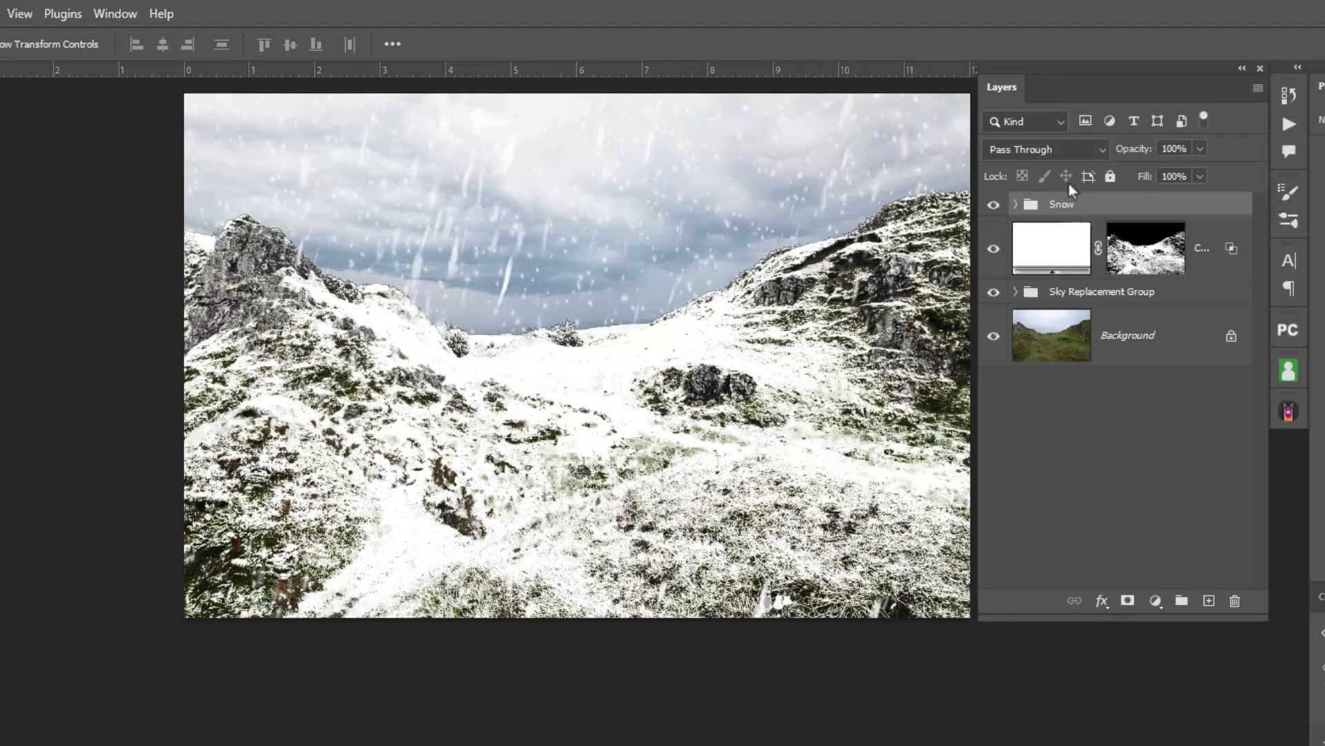
pyautogui.moveTo(1146, 151); pyautogui.dragTo(1176, 162)
# Expand the Snow group, select Layer 2 and toggle its visibility to compare the scene with and without its small flakes.
pyautogui.click(1016, 205)
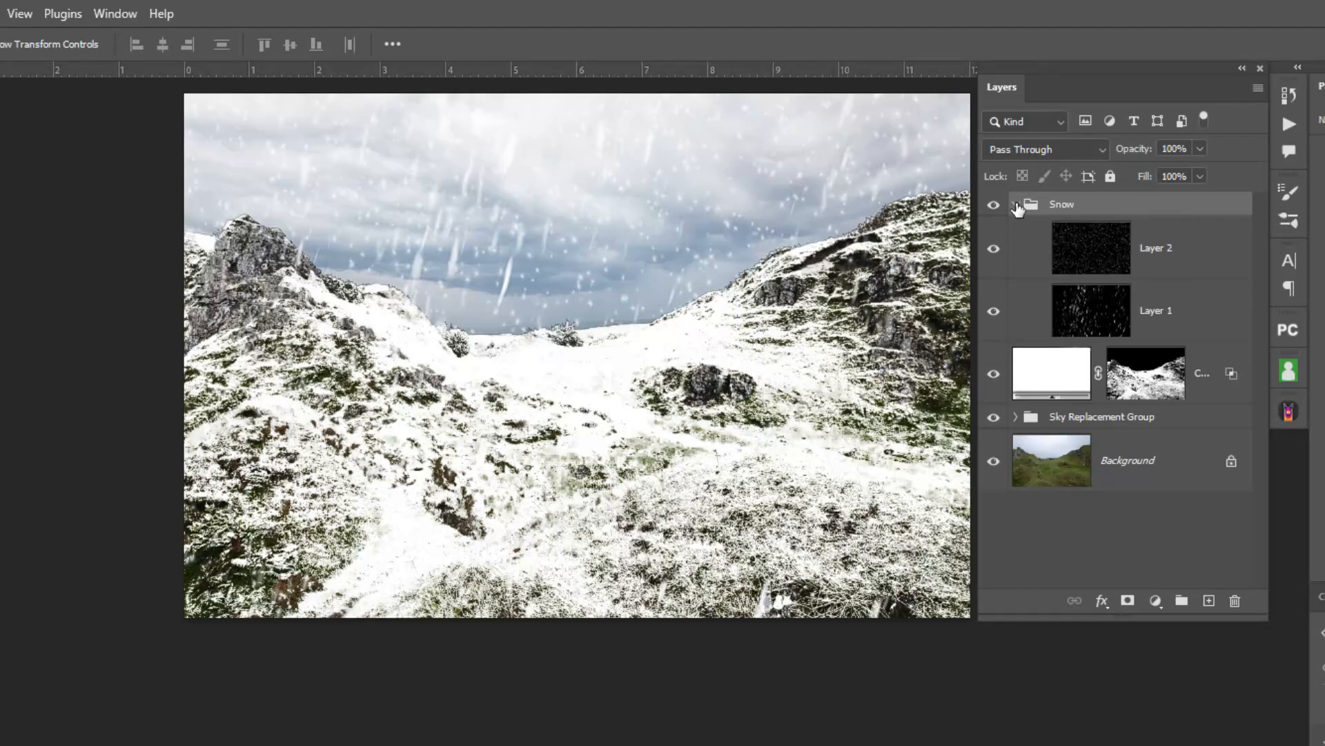
pyautogui.click(1091, 252)
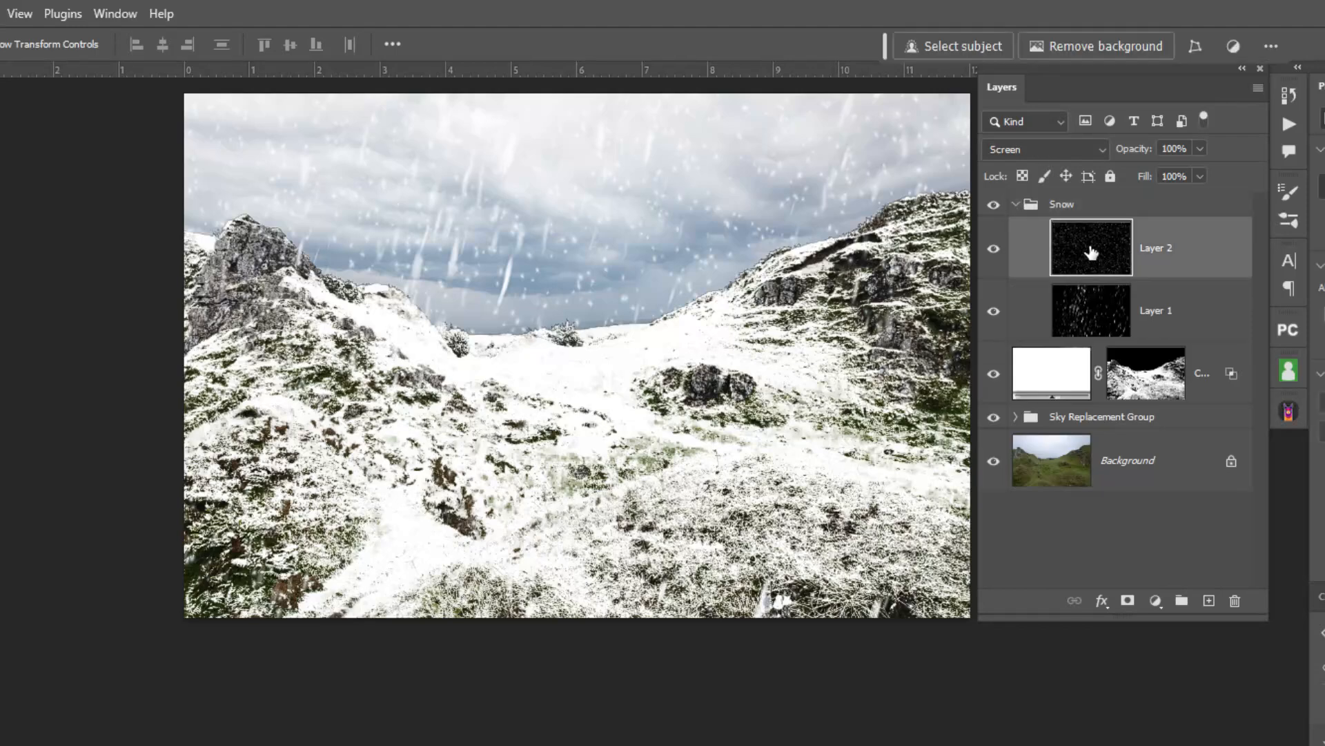
pyautogui.click(994, 250)
pyautogui.click(994, 251)
pyautogui.click(995, 252)
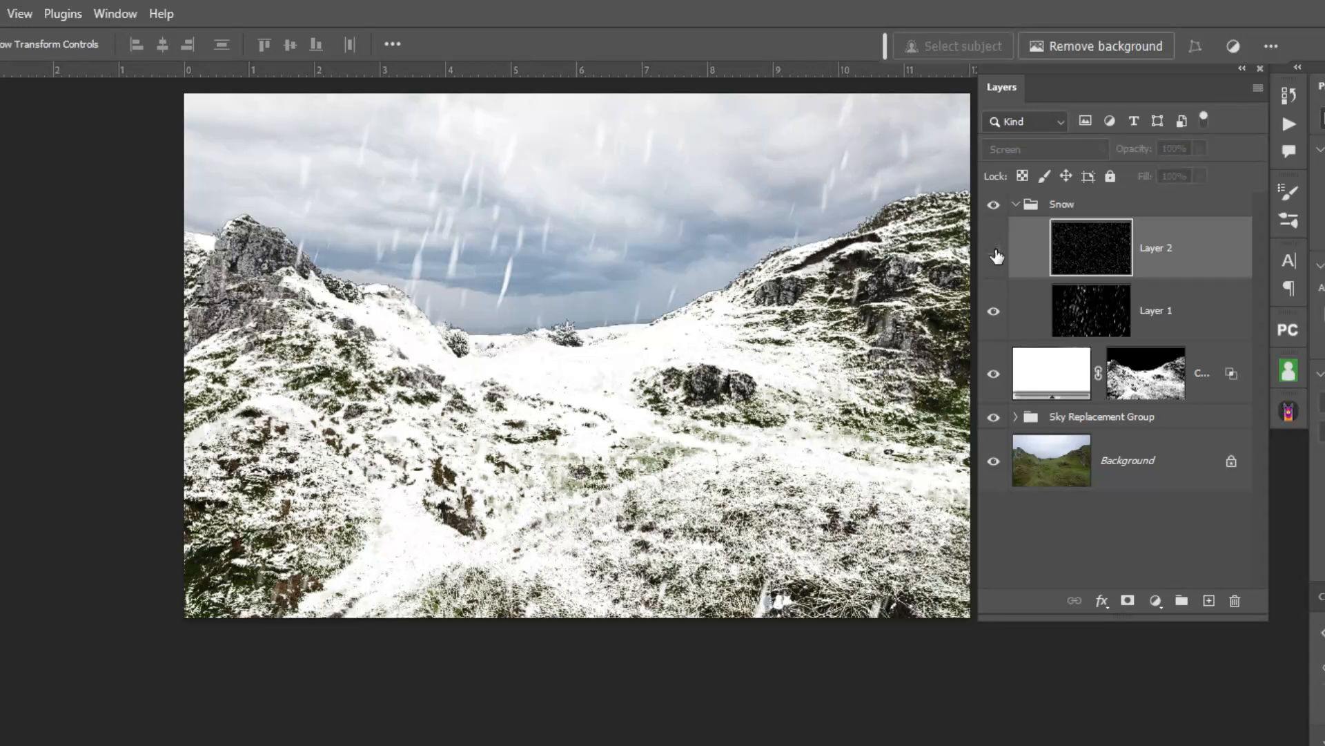
# Compare the sky with and without Layer 2's small flakes again, leaving the layer visible.
pyautogui.click(996, 253)
pyautogui.click(996, 254)
pyautogui.click(996, 254)
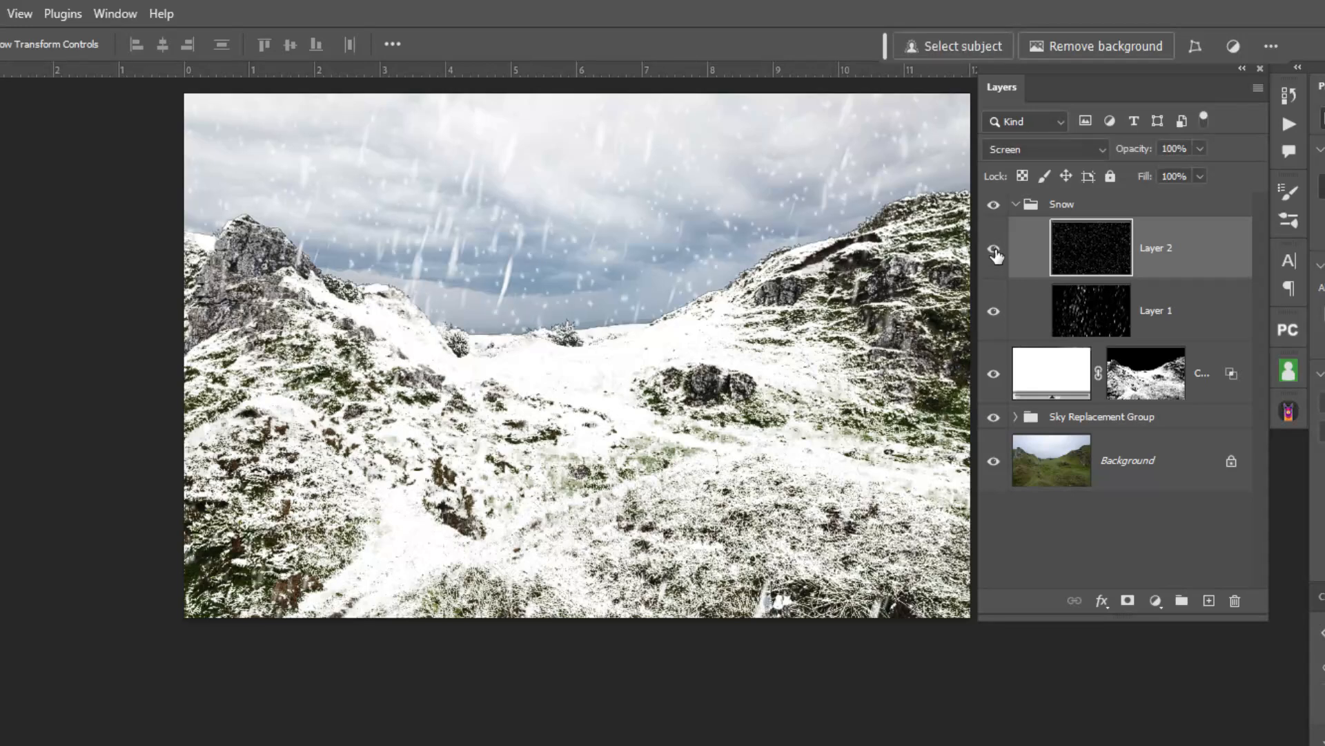
pyautogui.click(996, 254)
pyautogui.click(996, 252)
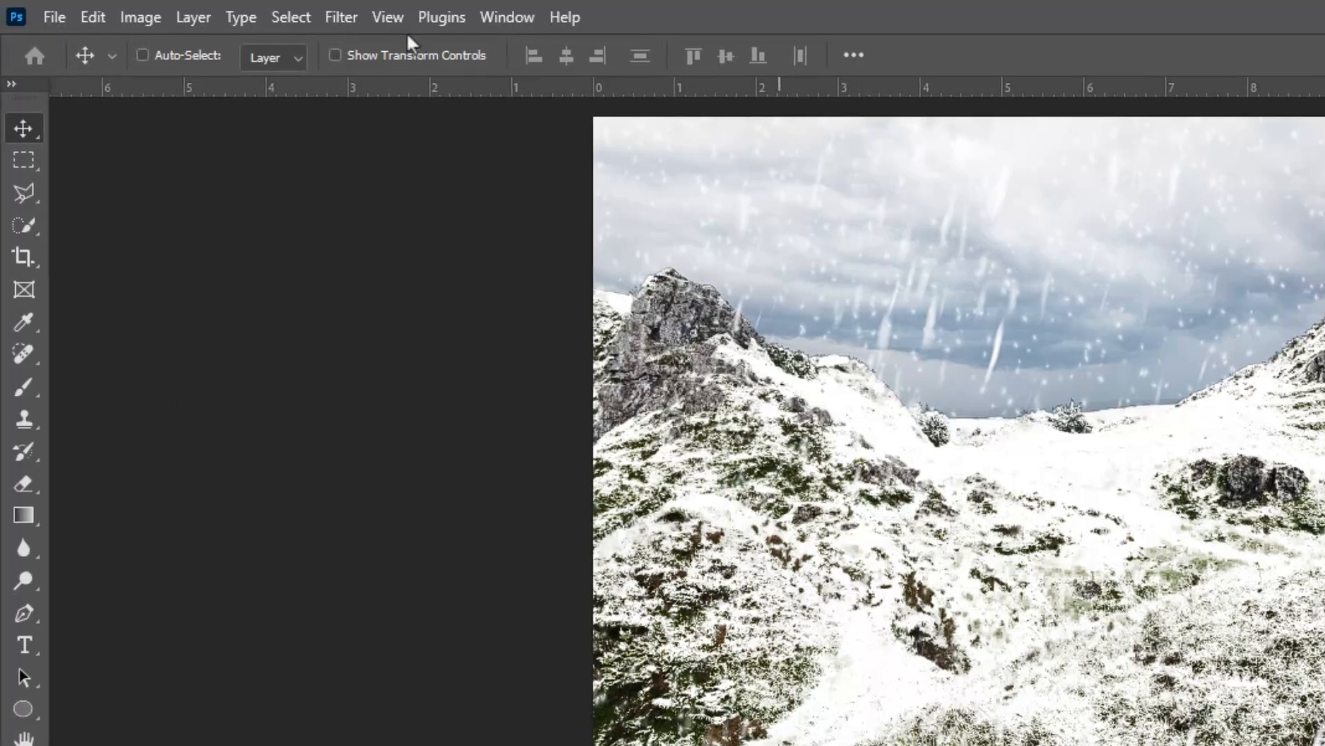
# Start a Motion Blur on Layer 2 with an angle of 67° and a distance of 30 pixels.
pyautogui.click(338, 19)
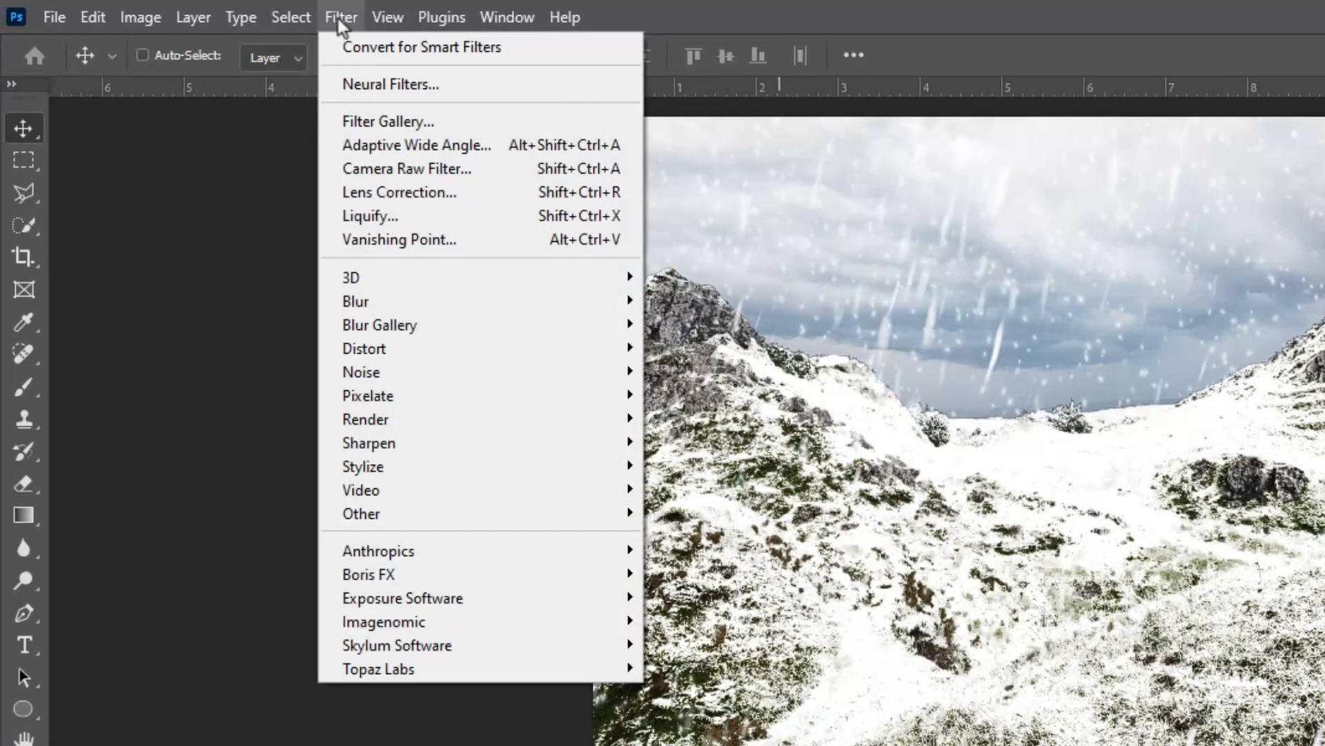
pyautogui.moveTo(384, 309)
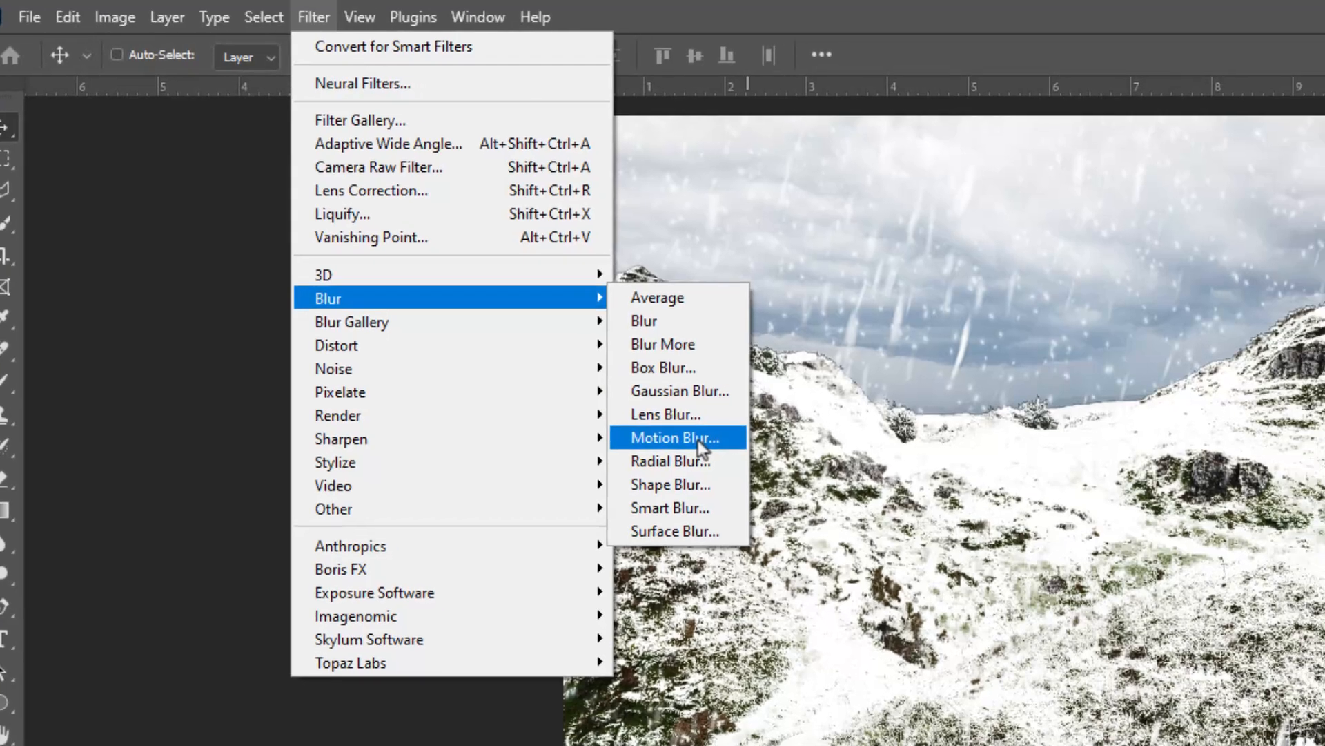
pyautogui.click(729, 445)
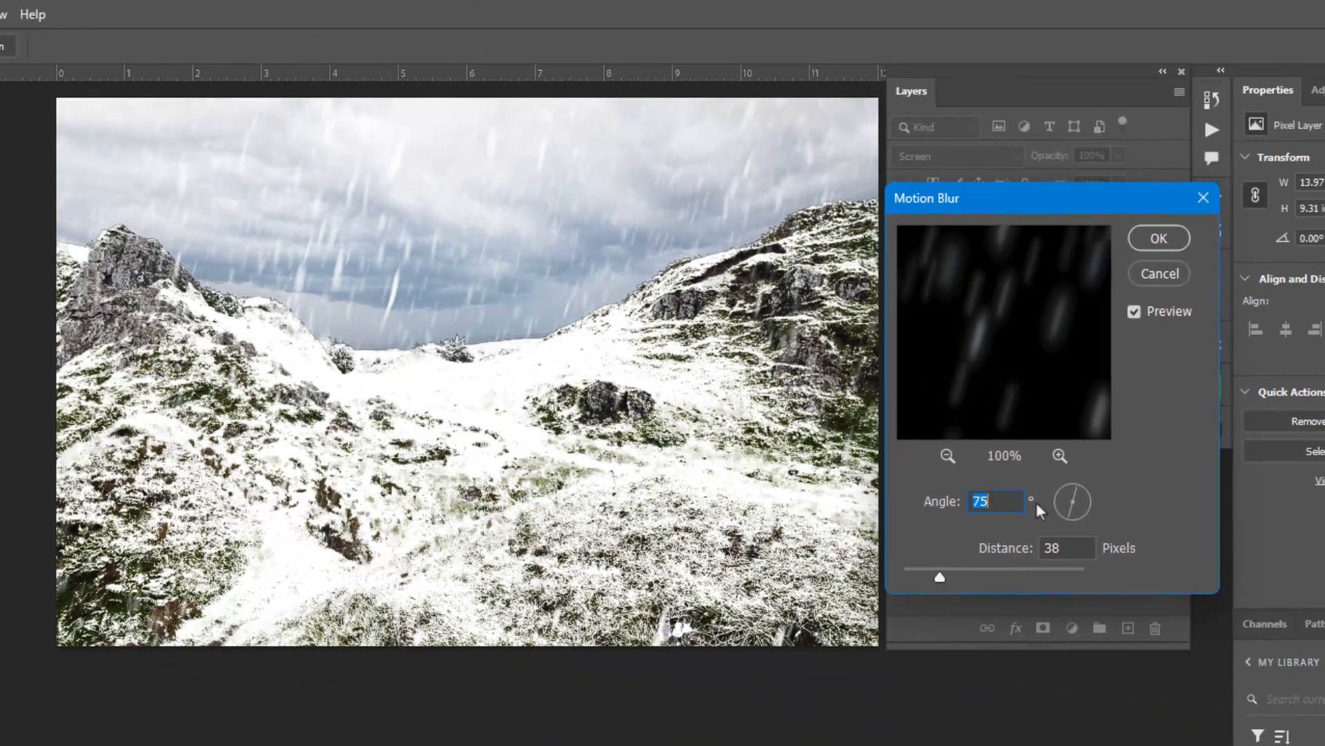
pyautogui.press('Down')
pyautogui.press('Down')
pyautogui.press('Down')
pyautogui.press('Down')
pyautogui.press('Down')
pyautogui.press('Down')
pyautogui.press('Down')
pyautogui.press('Down')
pyautogui.moveTo(942, 577); pyautogui.dragTo(933, 579)
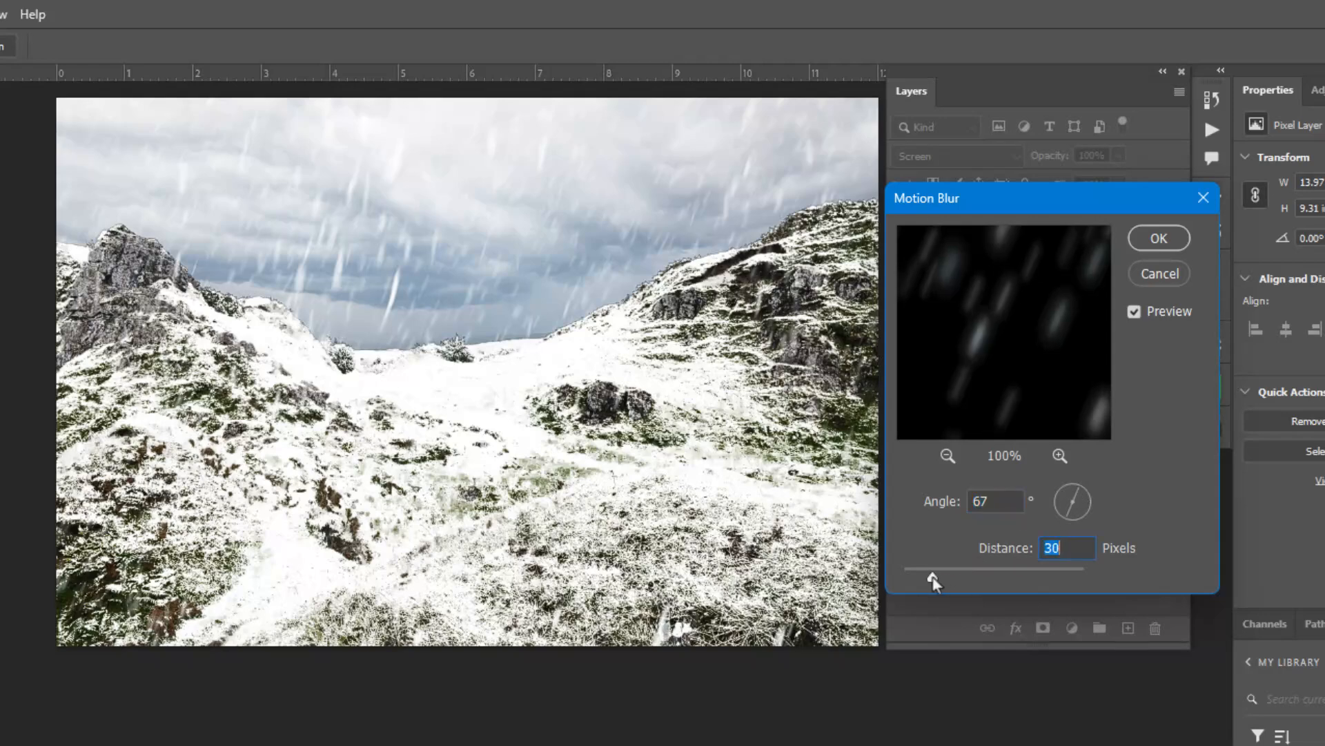
# Compare the snow with and without the blur preview, set the Motion Blur distance to 41 pixels and apply it.
pyautogui.click(1134, 312)
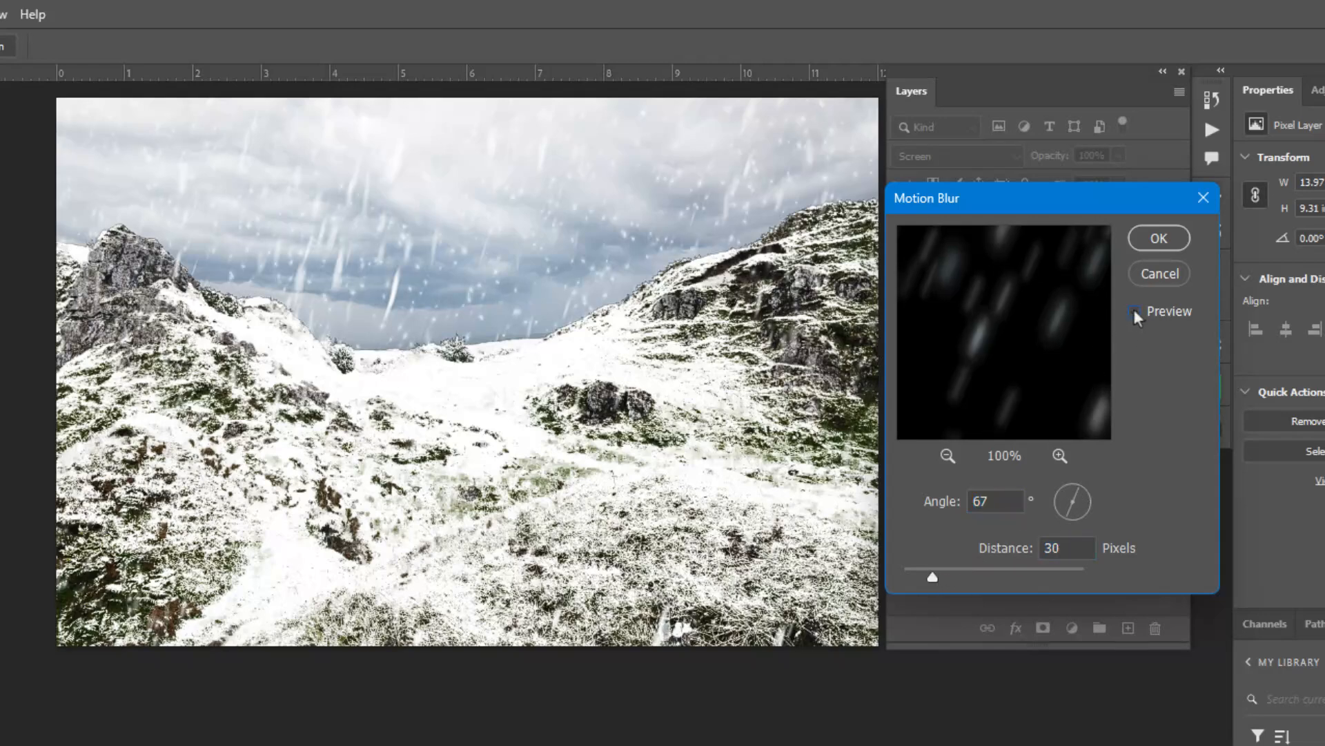
pyautogui.click(1134, 312)
pyautogui.click(1134, 311)
pyautogui.click(1134, 311)
pyautogui.click(1134, 312)
pyautogui.moveTo(939, 579); pyautogui.dragTo(943, 580)
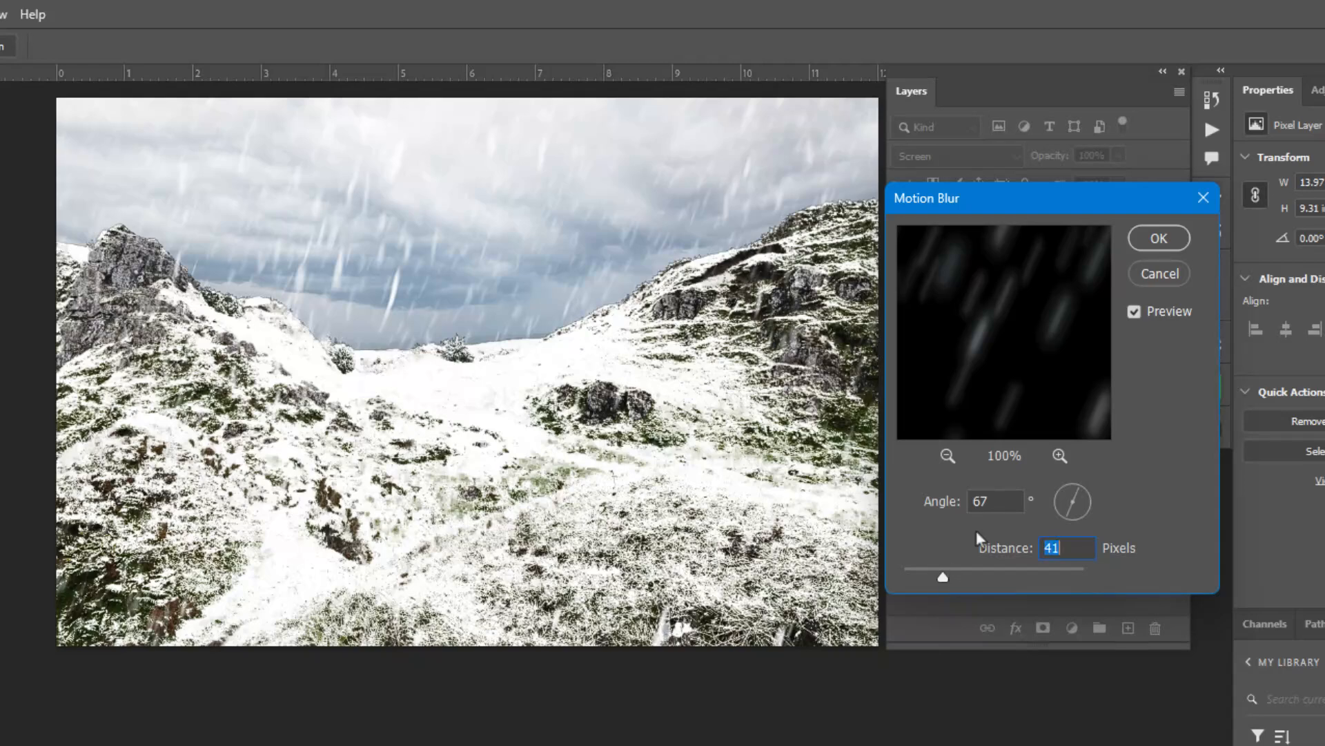
pyautogui.click(1160, 238)
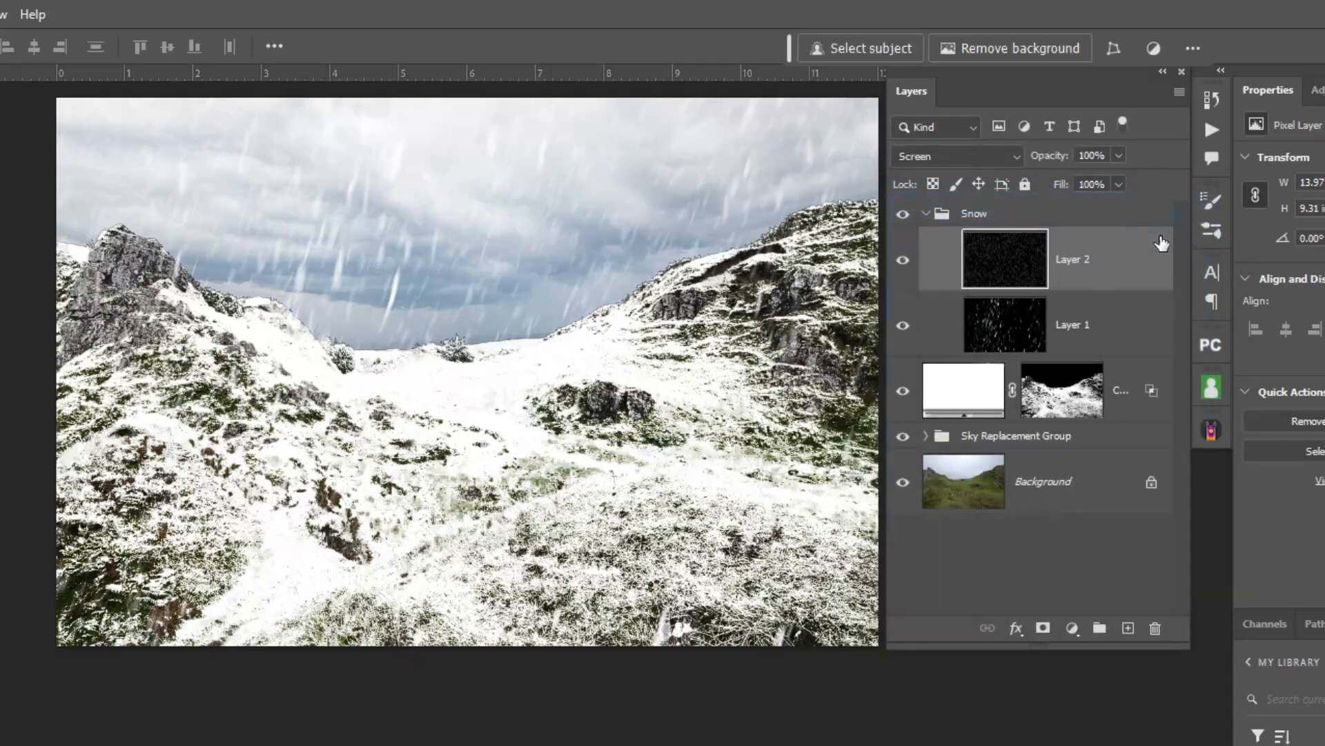
# Collapse the Snow group and add a white layer mask to the whole group.
pyautogui.click(1001, 332)
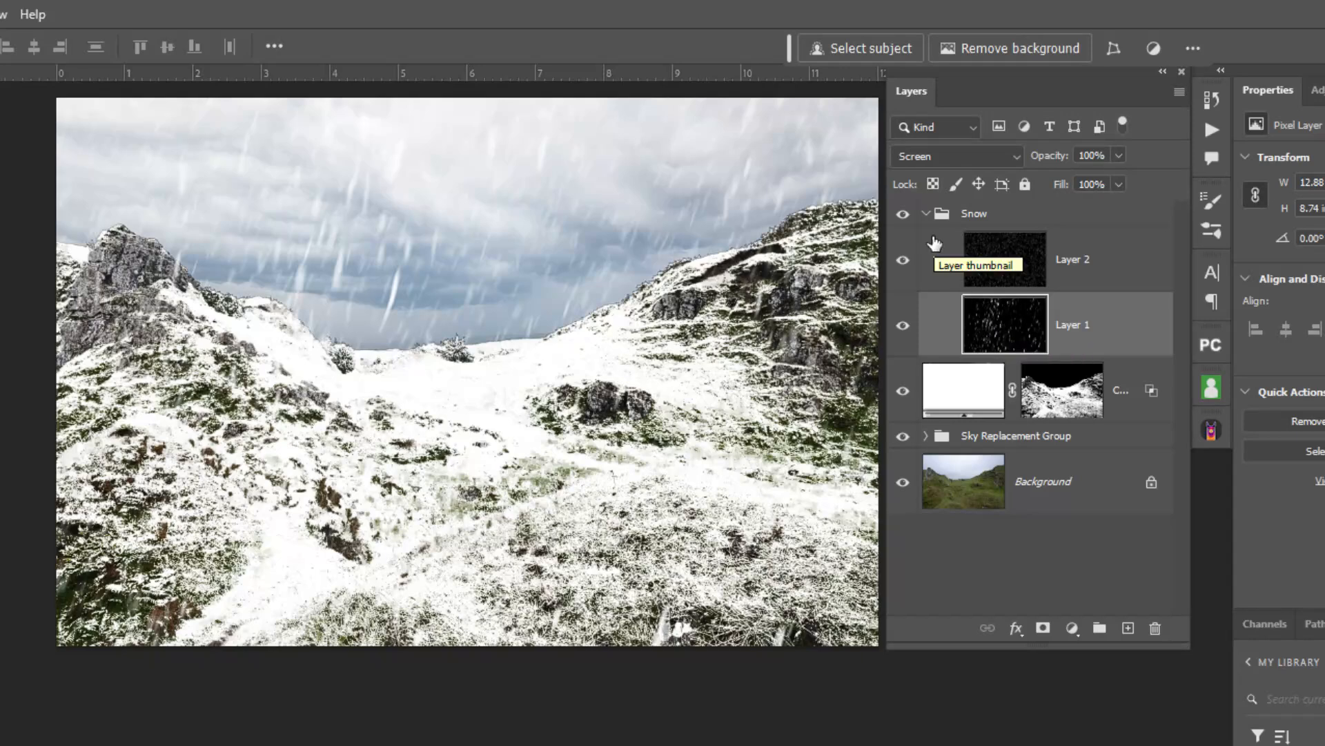
pyautogui.click(926, 214)
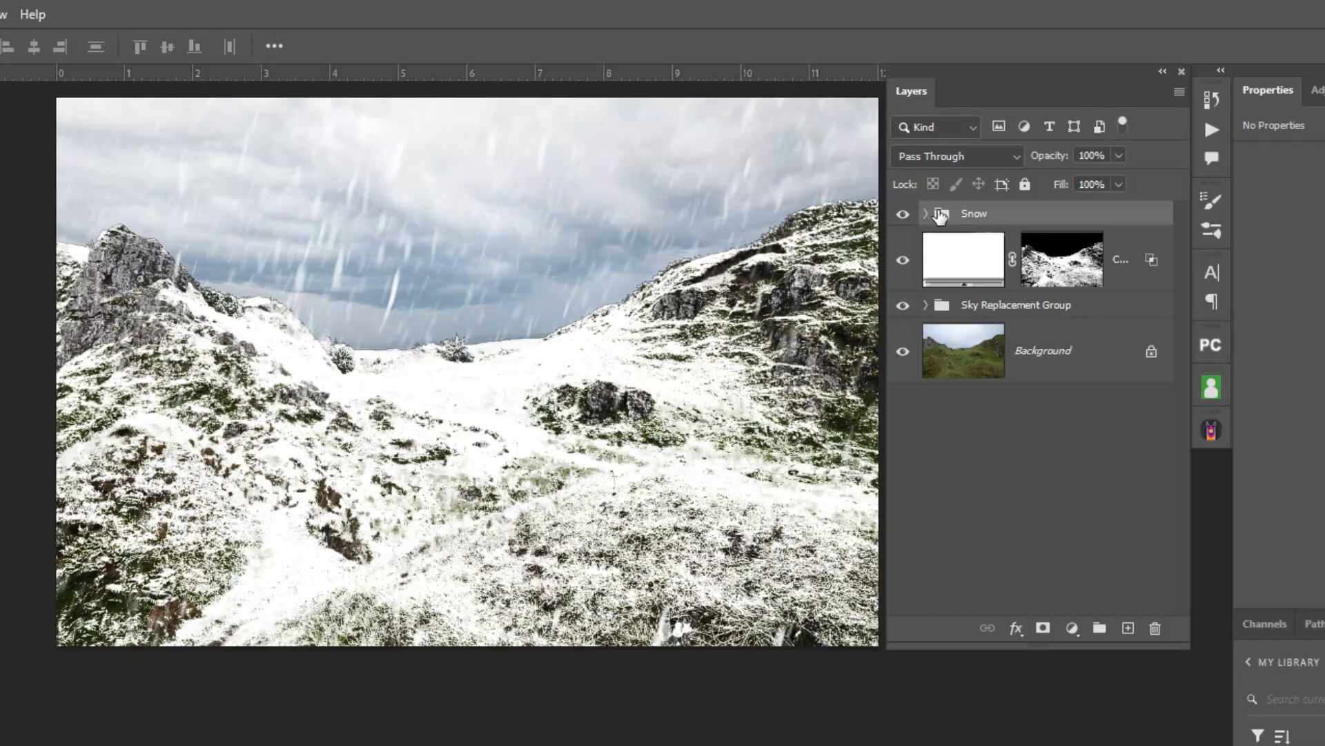
pyautogui.click(1043, 629)
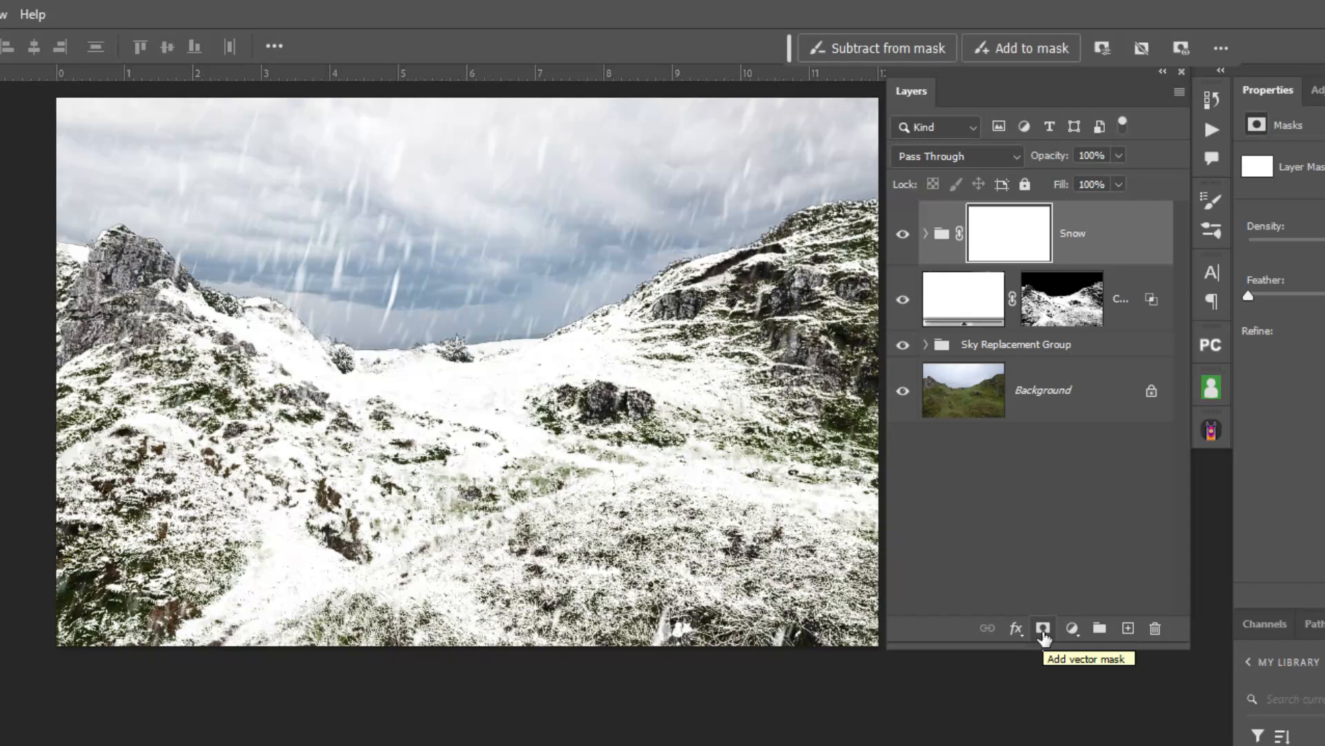
# Brush soft dark spots onto the Snow group's mask at 80% opacity to thin the snowfall at scattered sky, hillside and foreground places.
pyautogui.press('b')
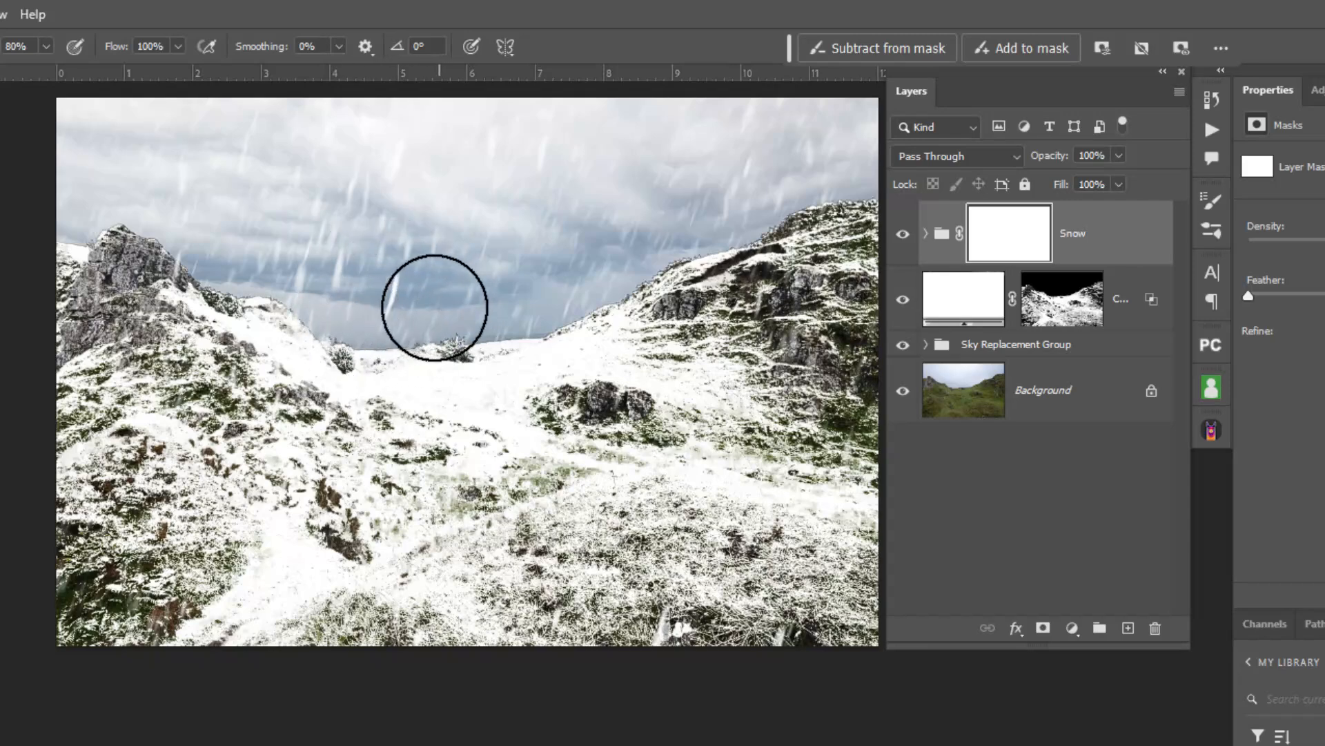
pyautogui.moveTo(397, 258)
pyautogui.mouseDown()
pyautogui.moveTo(389, 291)
pyautogui.moveTo(294, 252)
pyautogui.moveTo(292, 262)
pyautogui.moveTo(375, 240)
pyautogui.moveTo(337, 209)
pyautogui.moveTo(434, 199)
pyautogui.mouseUp()
pyautogui.click(572, 181)
pyautogui.moveTo(764, 203); pyautogui.dragTo(796, 166)
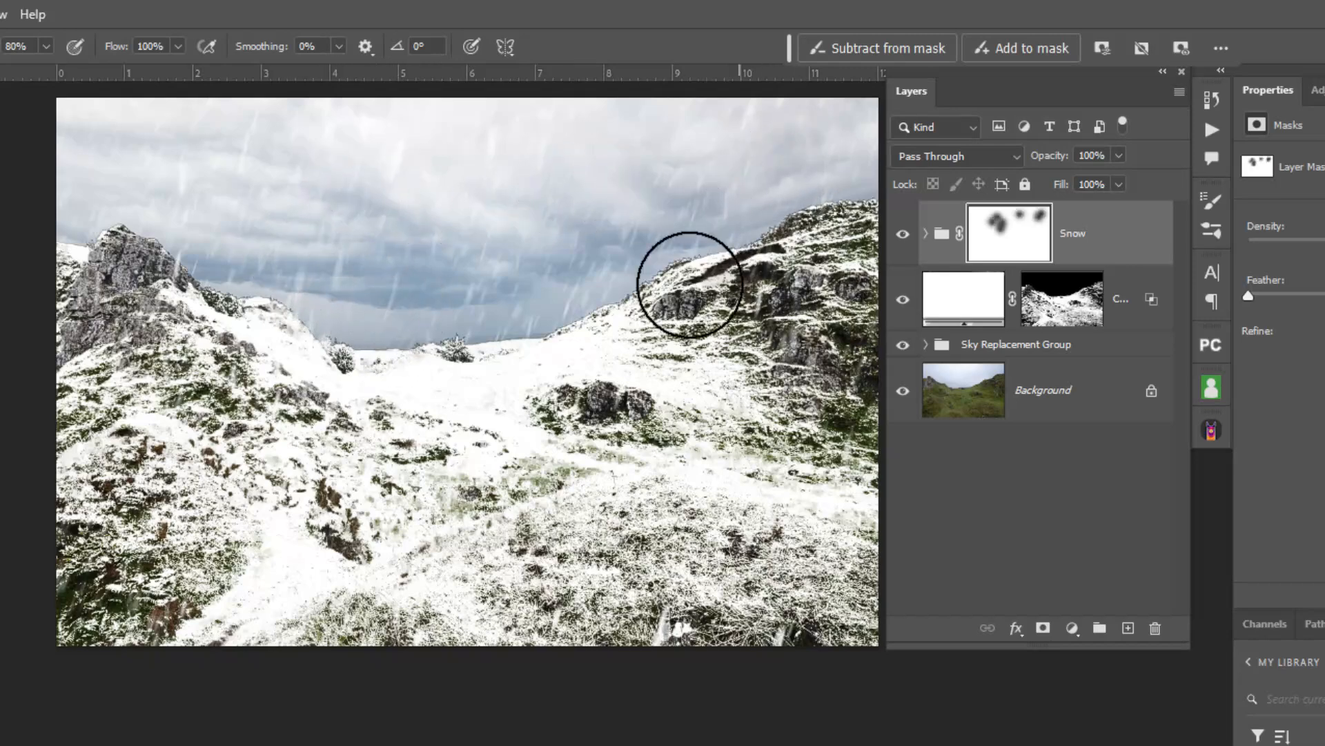
pyautogui.click(623, 326)
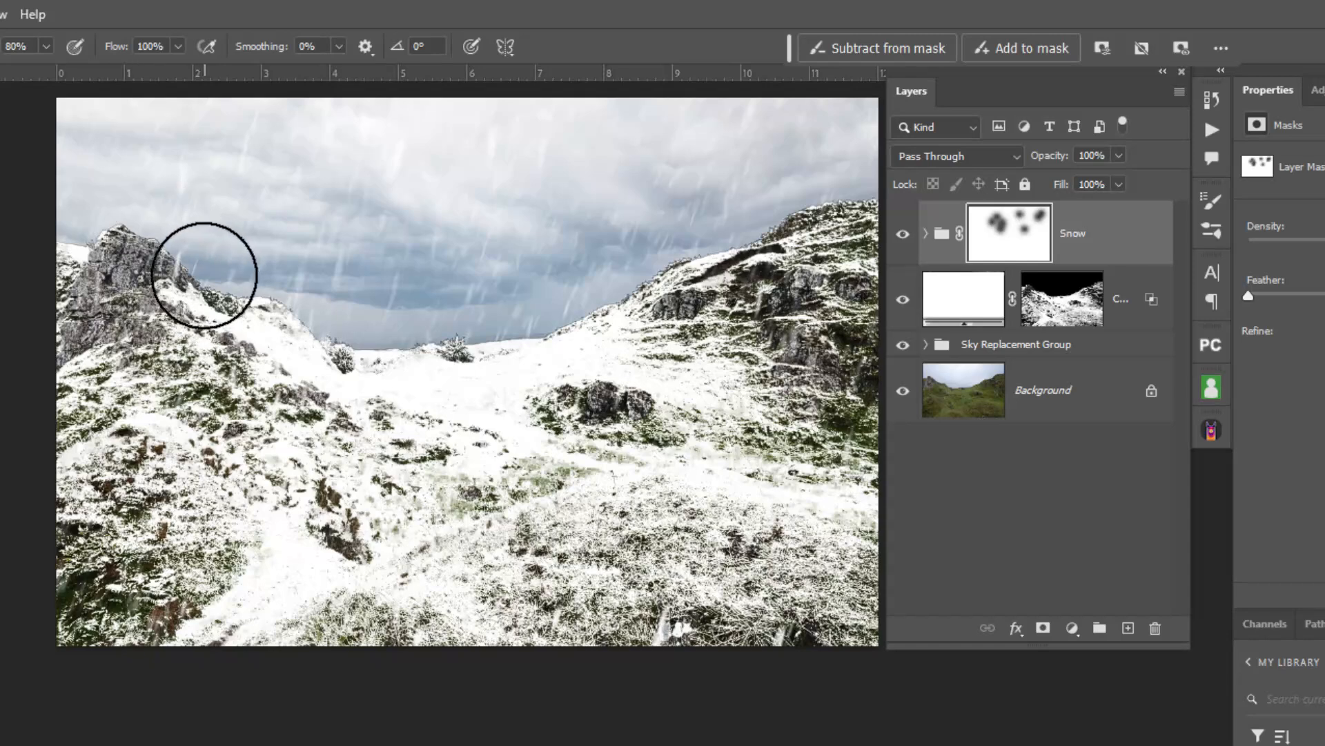
pyautogui.click(559, 623)
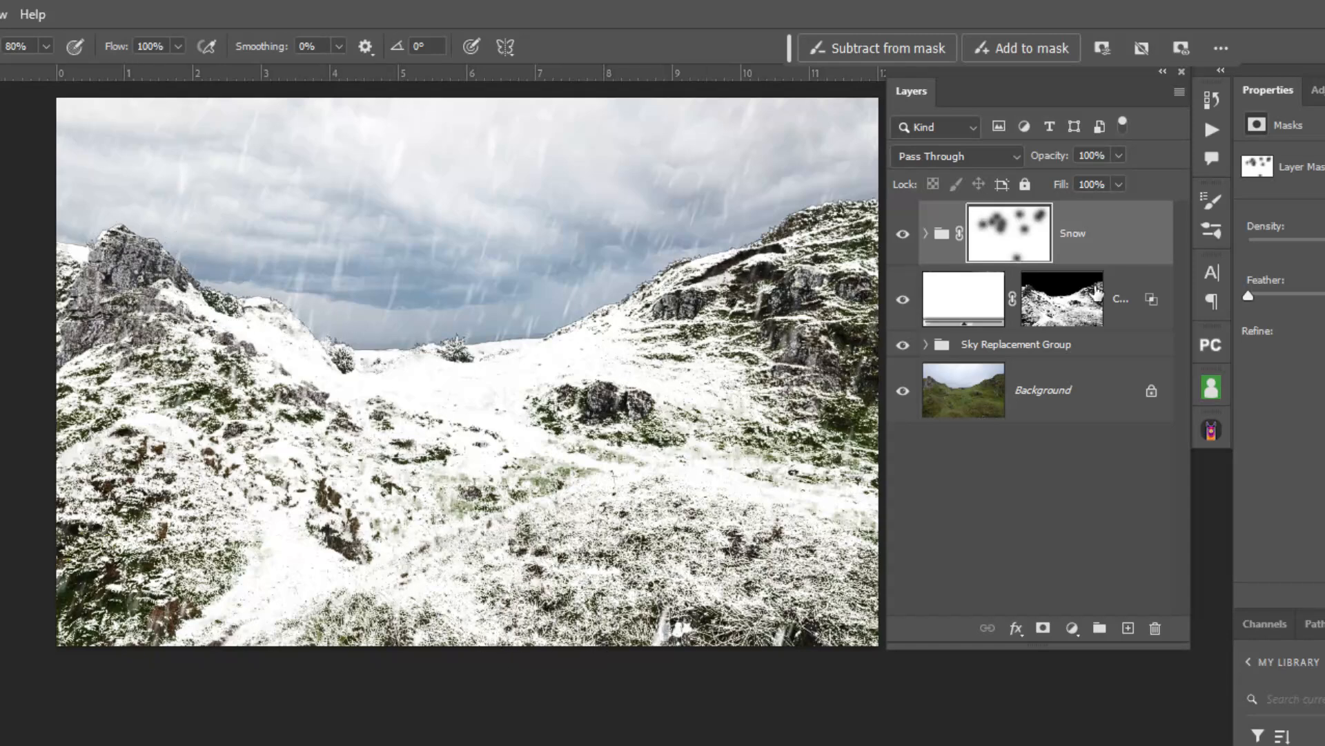
# Toggle the Snow group's visibility to compare the scene with and without the masked snowfall, leaving it visible.
pyautogui.click(904, 234)
pyautogui.click(904, 234)
pyautogui.click(904, 234)
pyautogui.click(903, 235)
# Add a Color Lookup adjustment layer above the Snow group using the Crisp_Winter.look 3DLUT and set its opacity to 25%.
pyautogui.click(942, 238)
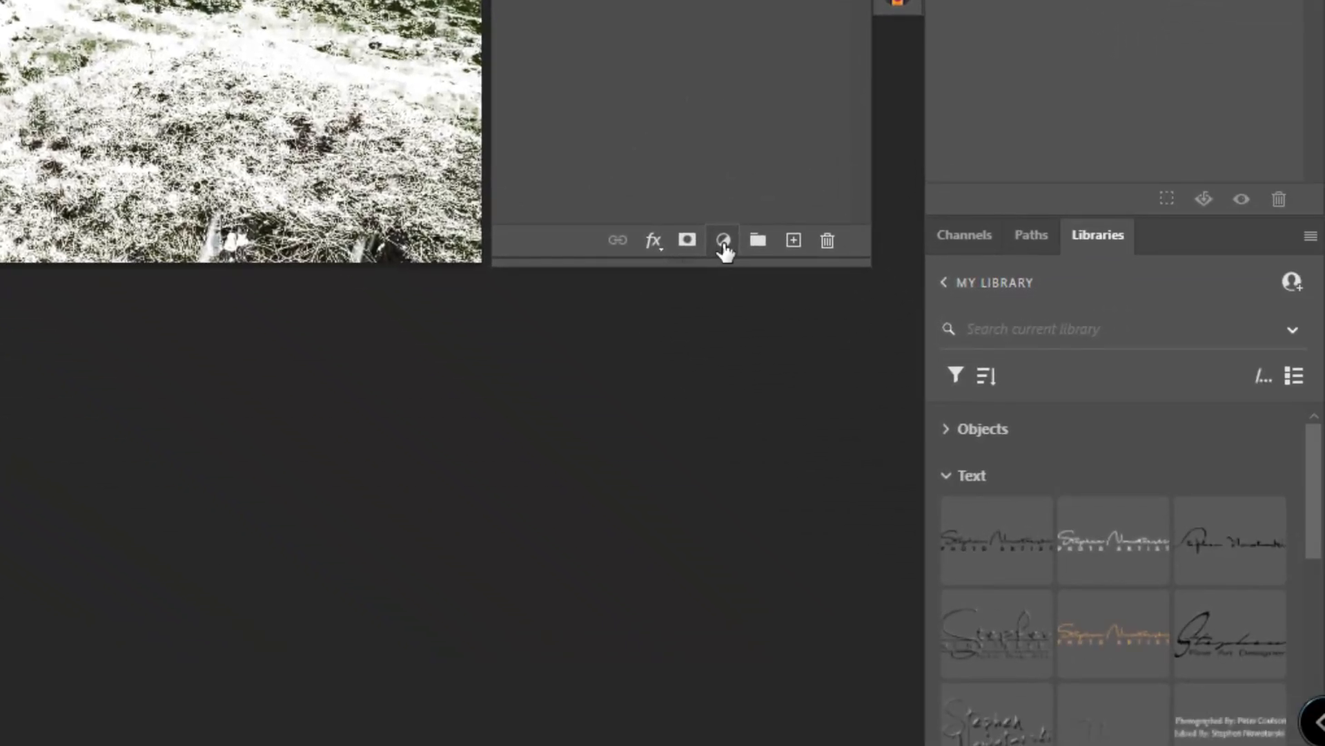
pyautogui.click(855, 387)
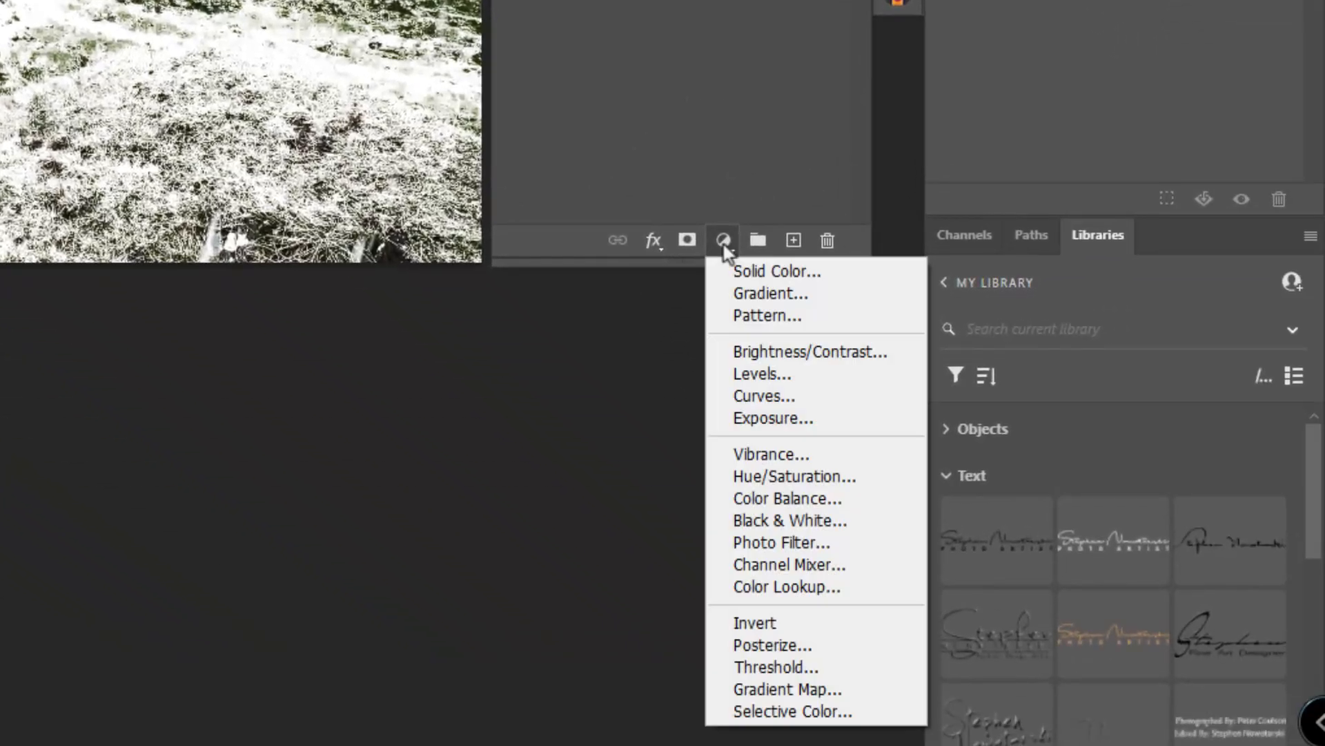
pyautogui.click(856, 588)
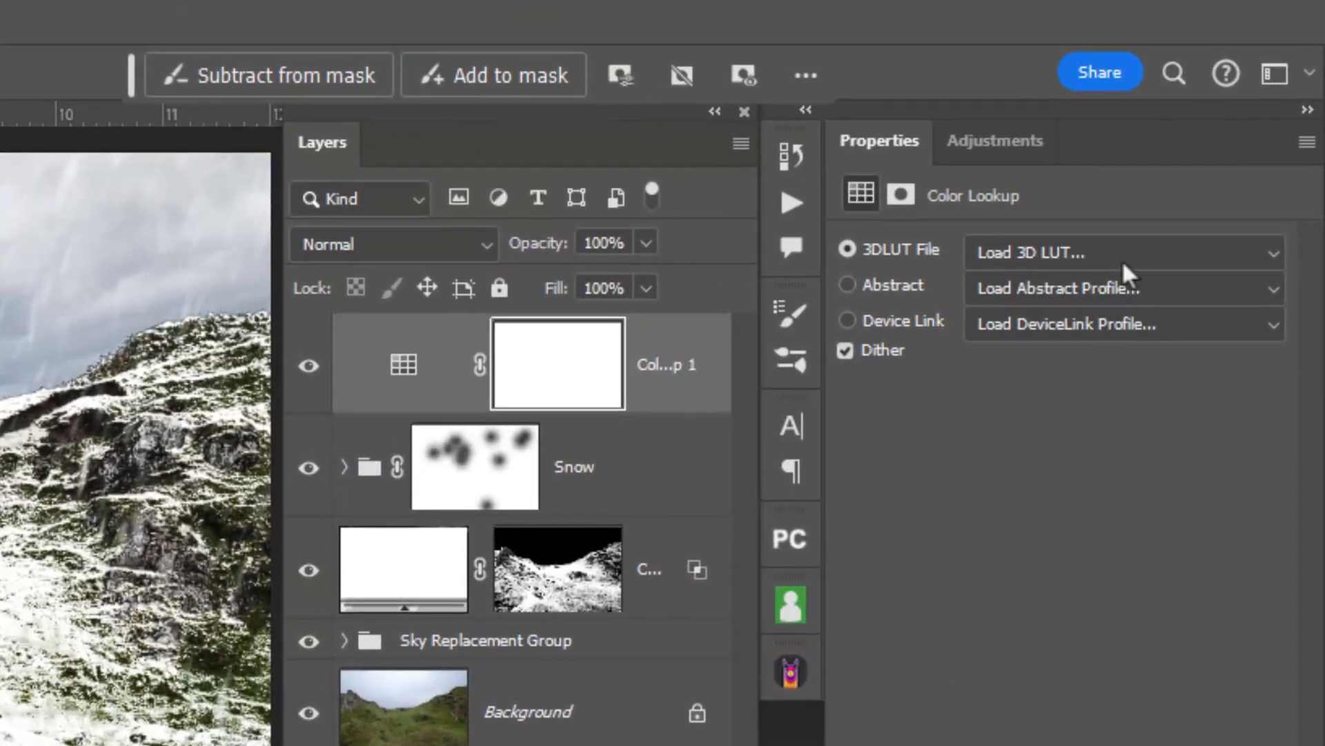
pyautogui.click(1121, 259)
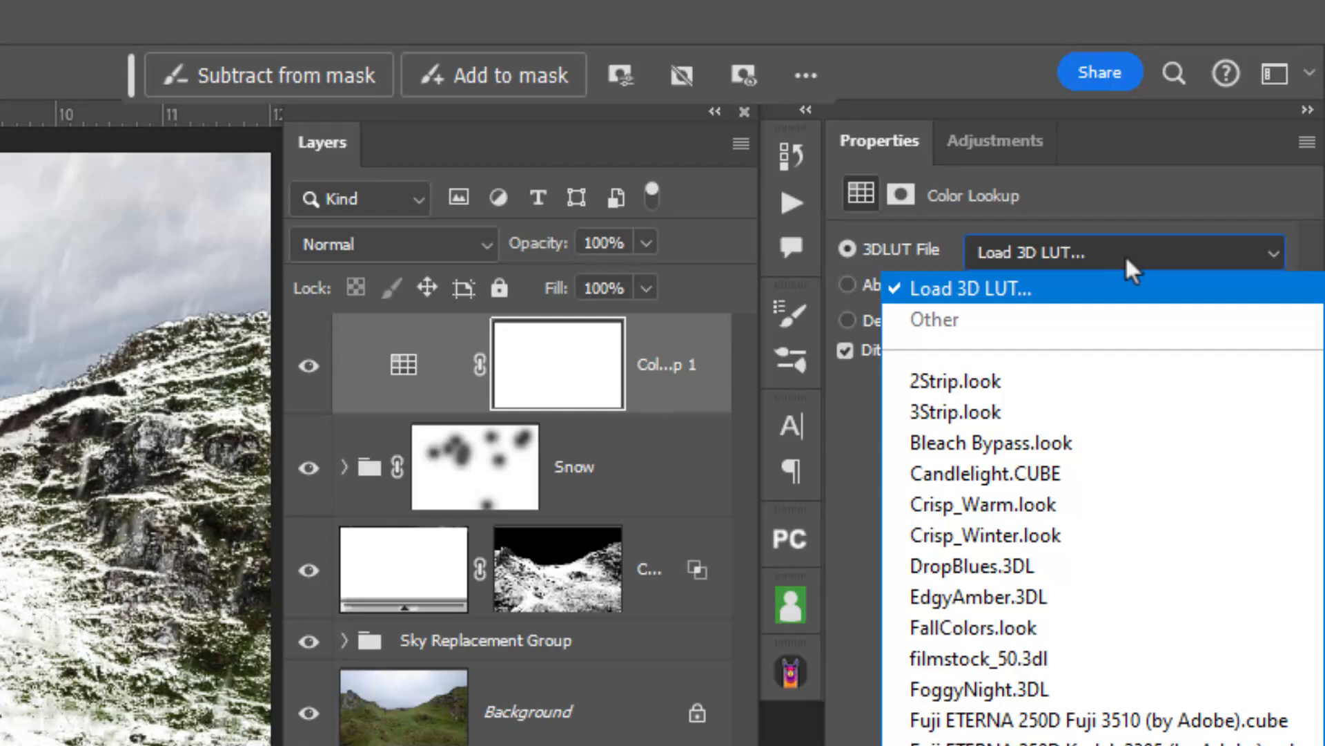
pyautogui.click(1019, 534)
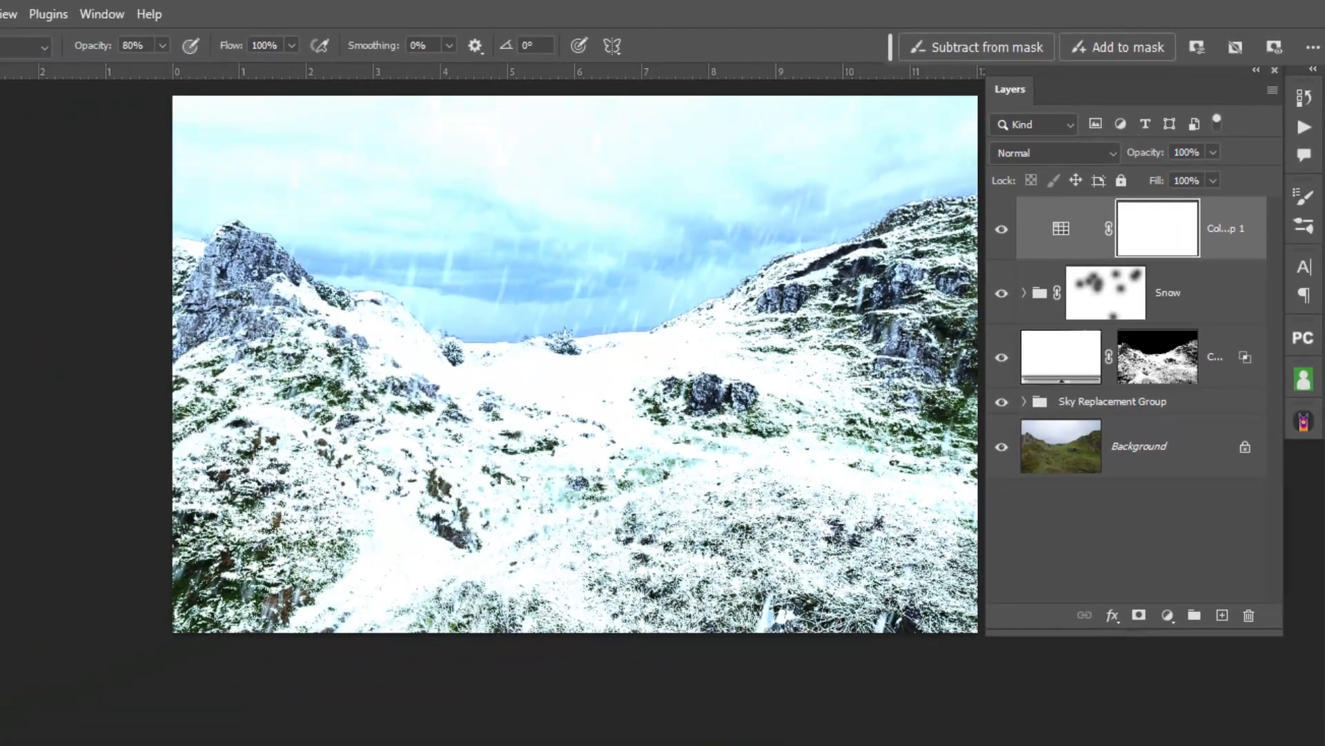
pyautogui.moveTo(1143, 157); pyautogui.dragTo(1146, 157)
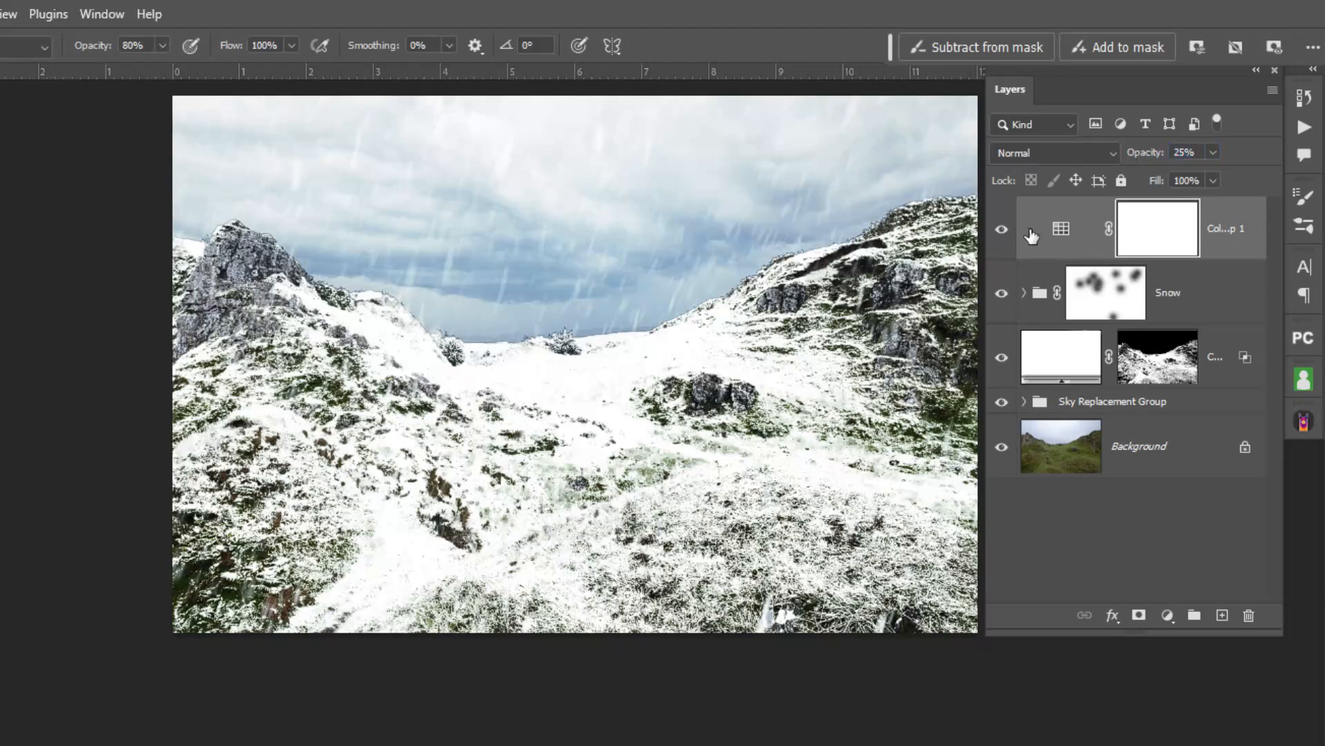
# Toggle the Color Lookup layer's visibility to compare the cold tint, leaving the layer hidden.
pyautogui.click(1002, 230)
pyautogui.click(1004, 231)
pyautogui.click(1006, 233)
pyautogui.click(1002, 230)
pyautogui.click(1003, 230)
# Add a Color Balance adjustment layer above the Snow group and set its midtones to Cyan-Red -25 and Yellow-Blue +30.
pyautogui.click(1077, 298)
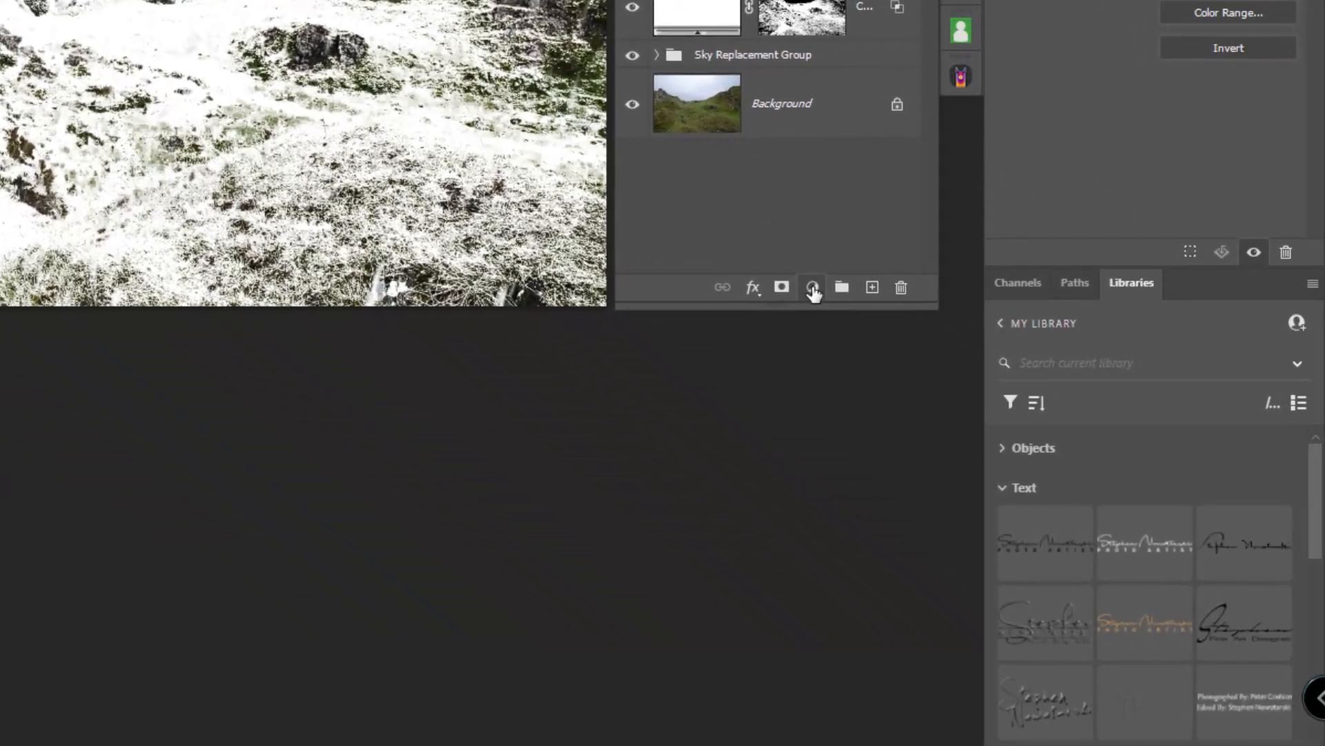
pyautogui.click(812, 288)
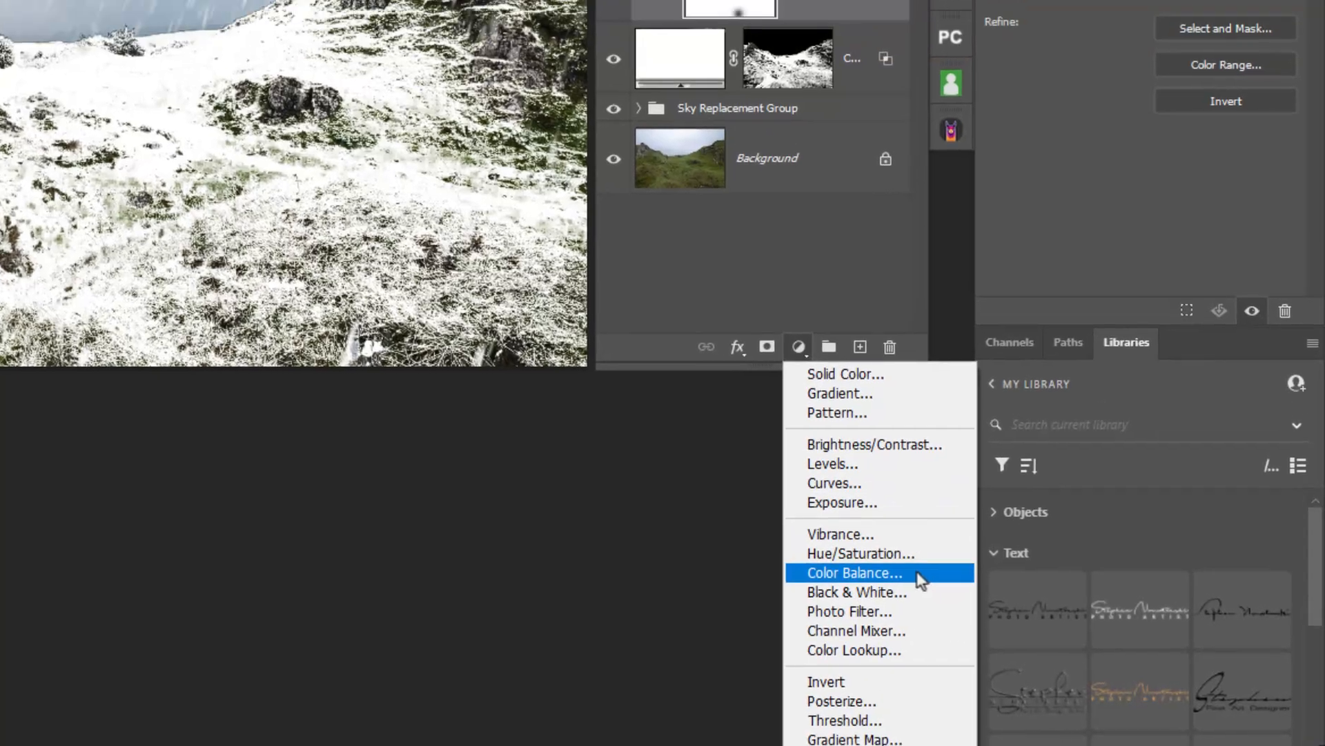
pyautogui.click(928, 510)
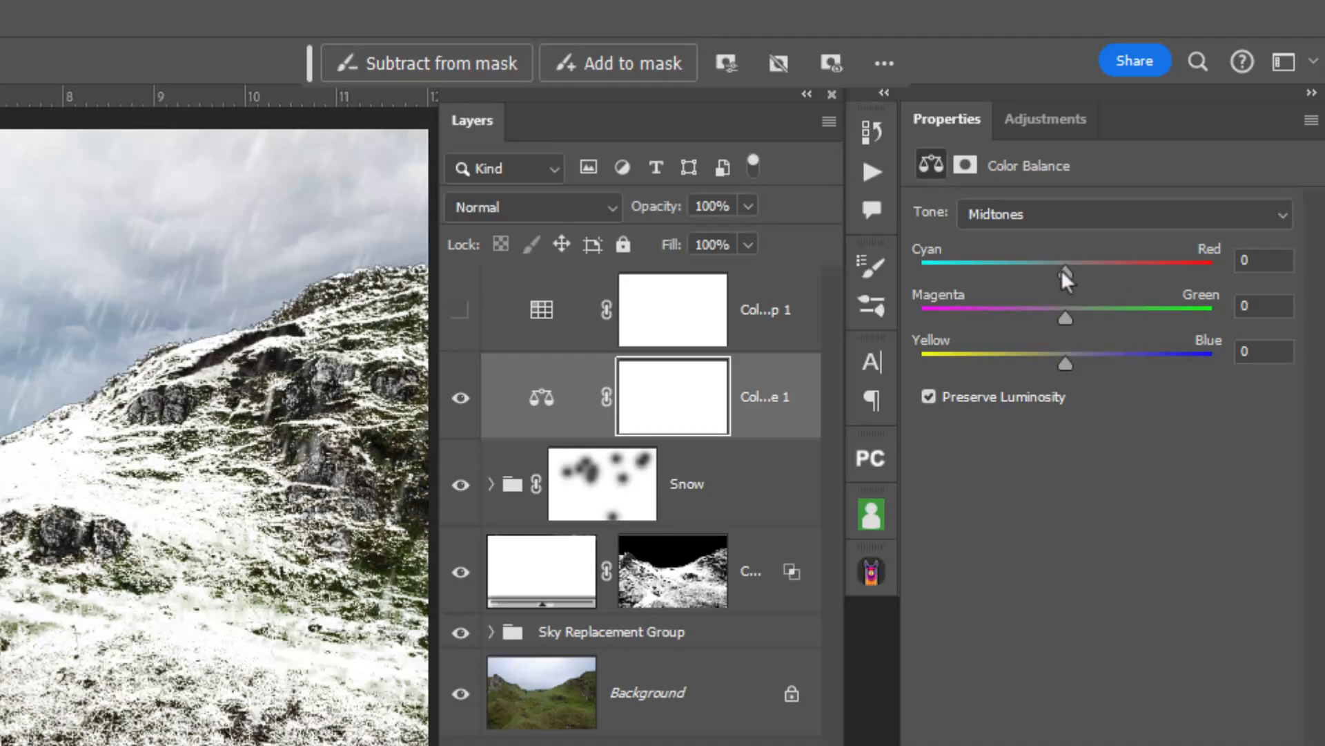
pyautogui.moveTo(1061, 270); pyautogui.dragTo(1026, 273)
pyautogui.moveTo(1026, 273)
pyautogui.mouseDown()
pyautogui.moveTo(988, 275)
pyautogui.moveTo(1045, 267)
pyautogui.moveTo(1030, 270)
pyautogui.mouseUp()
pyautogui.moveTo(1068, 368); pyautogui.dragTo(1109, 360)
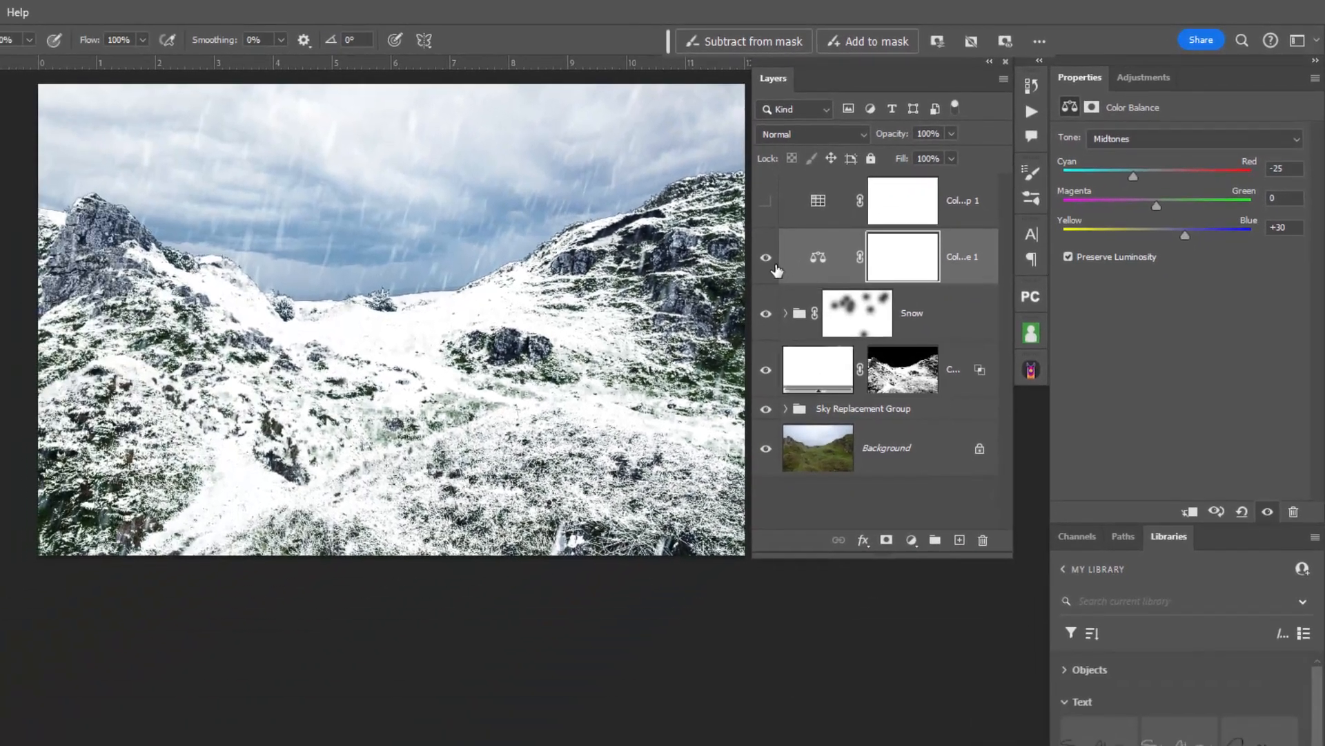
# Compare the scene with and without the Color Balance layer, then make the Color Lookup layer visible again.
pyautogui.click(613, 328)
pyautogui.click(767, 260)
pyautogui.click(766, 259)
pyautogui.click(766, 260)
pyautogui.click(766, 201)
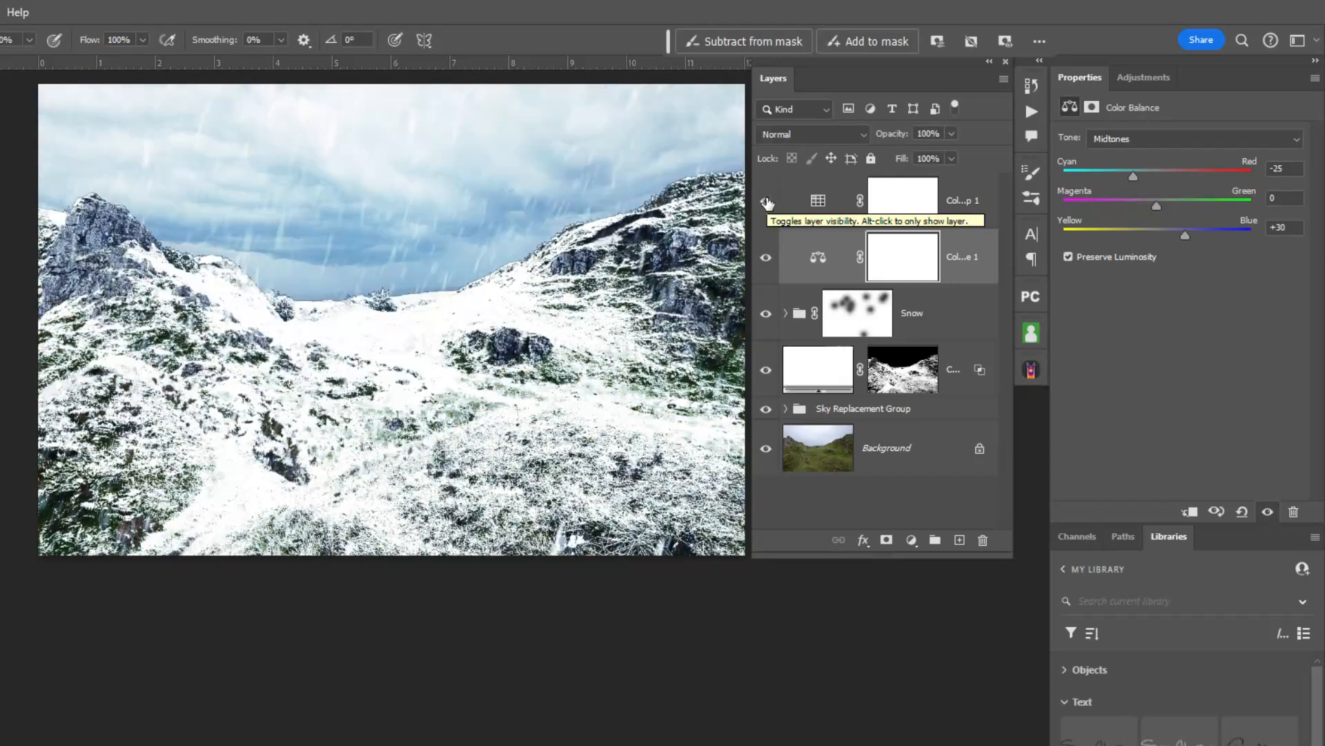
# Review the Color Lookup layer's blend modes, keep it at Normal, and select the Color Balance layer.
pyautogui.click(818, 201)
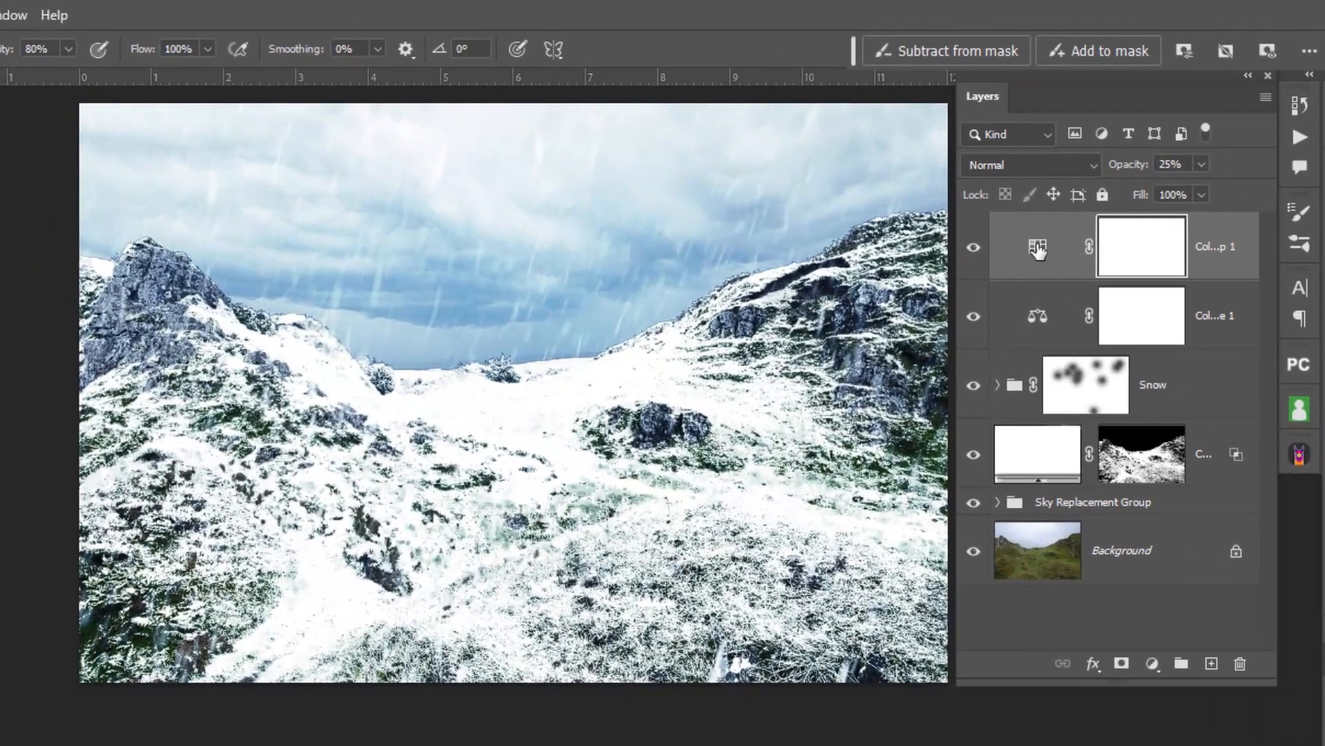
pyautogui.click(1046, 166)
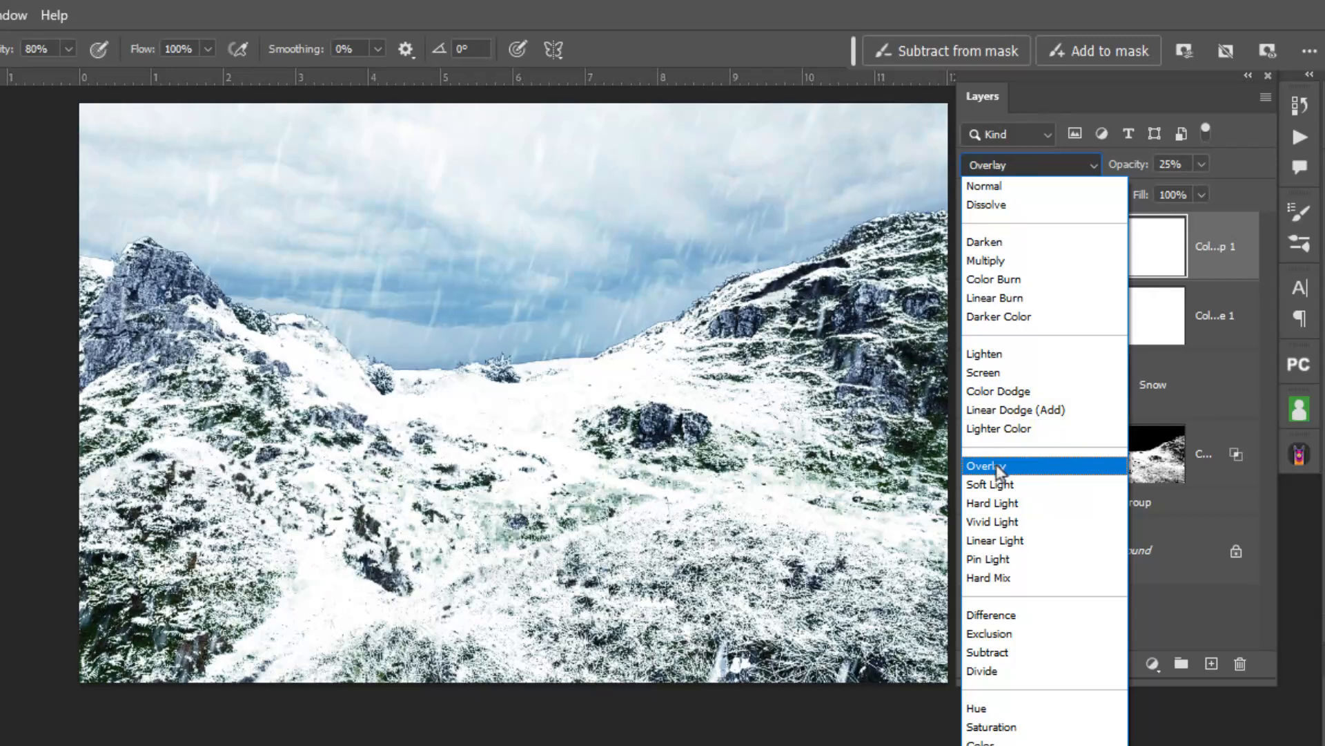
pyautogui.click(986, 187)
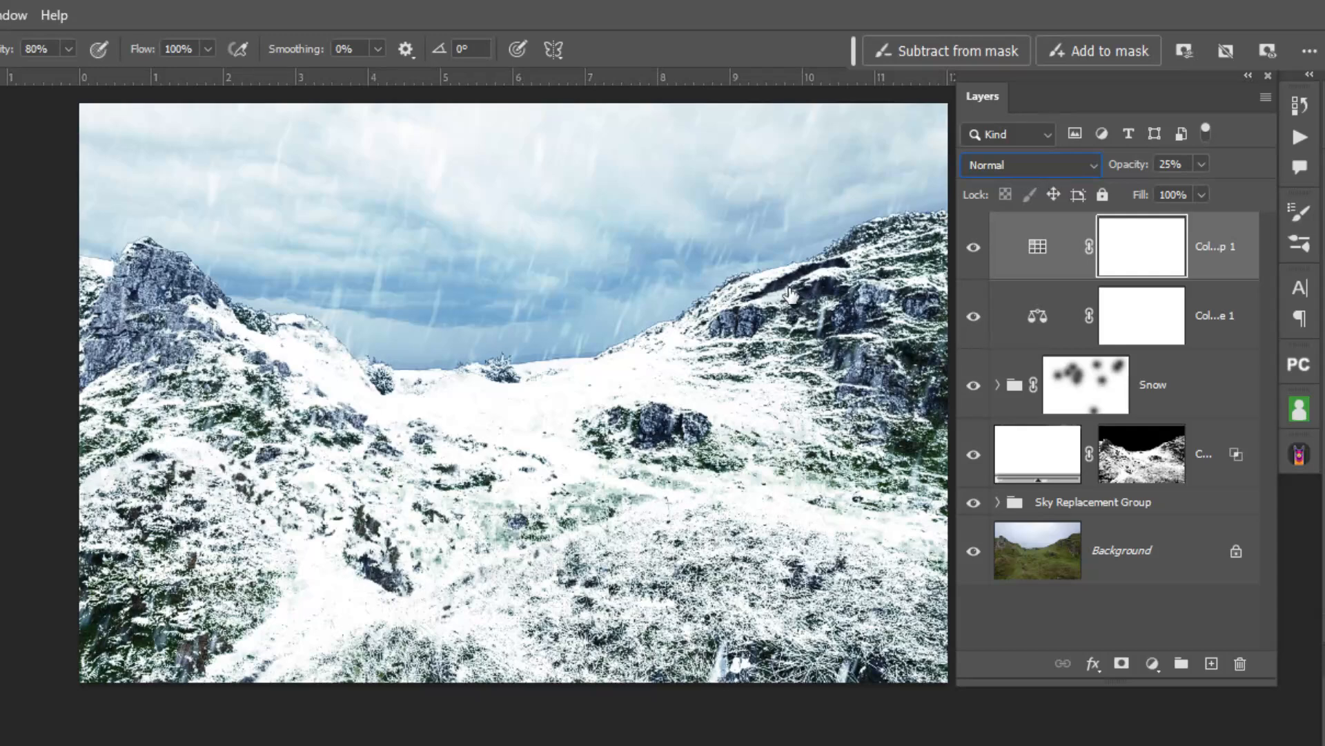
pyautogui.click(1037, 249)
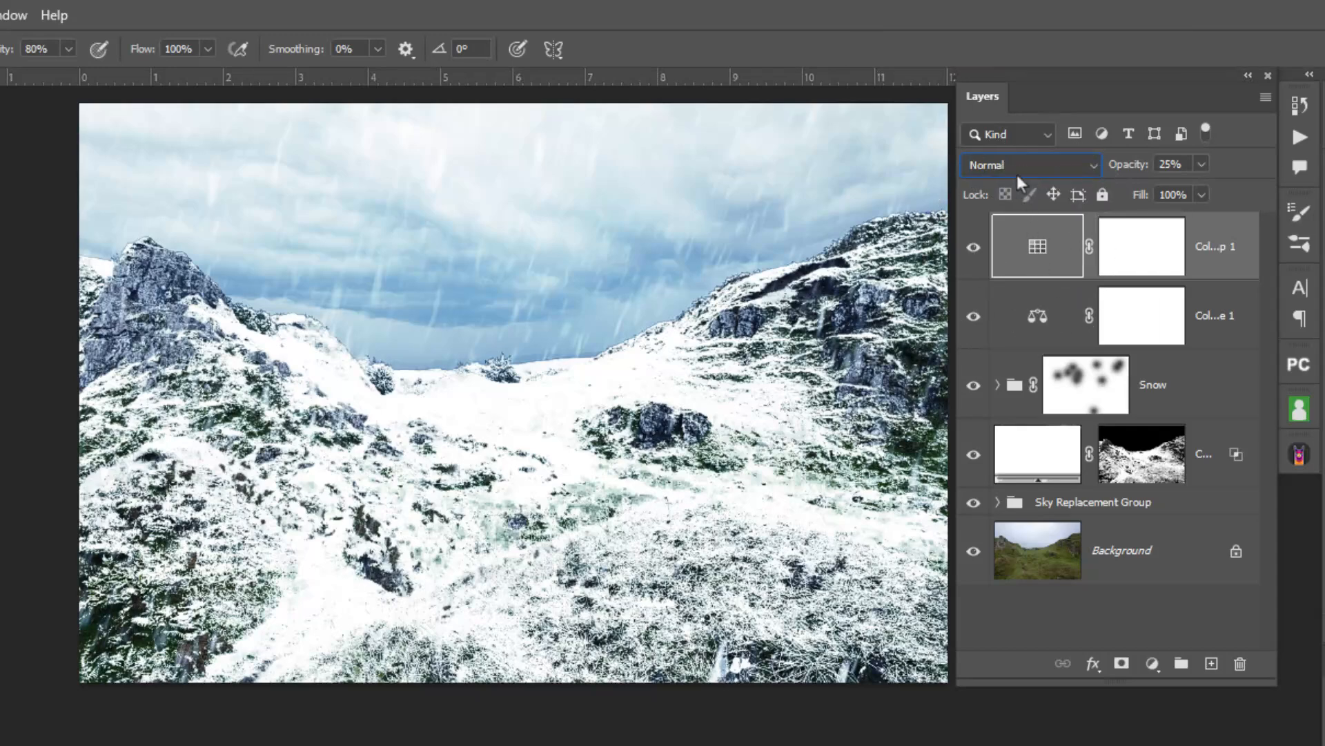
pyautogui.click(1037, 320)
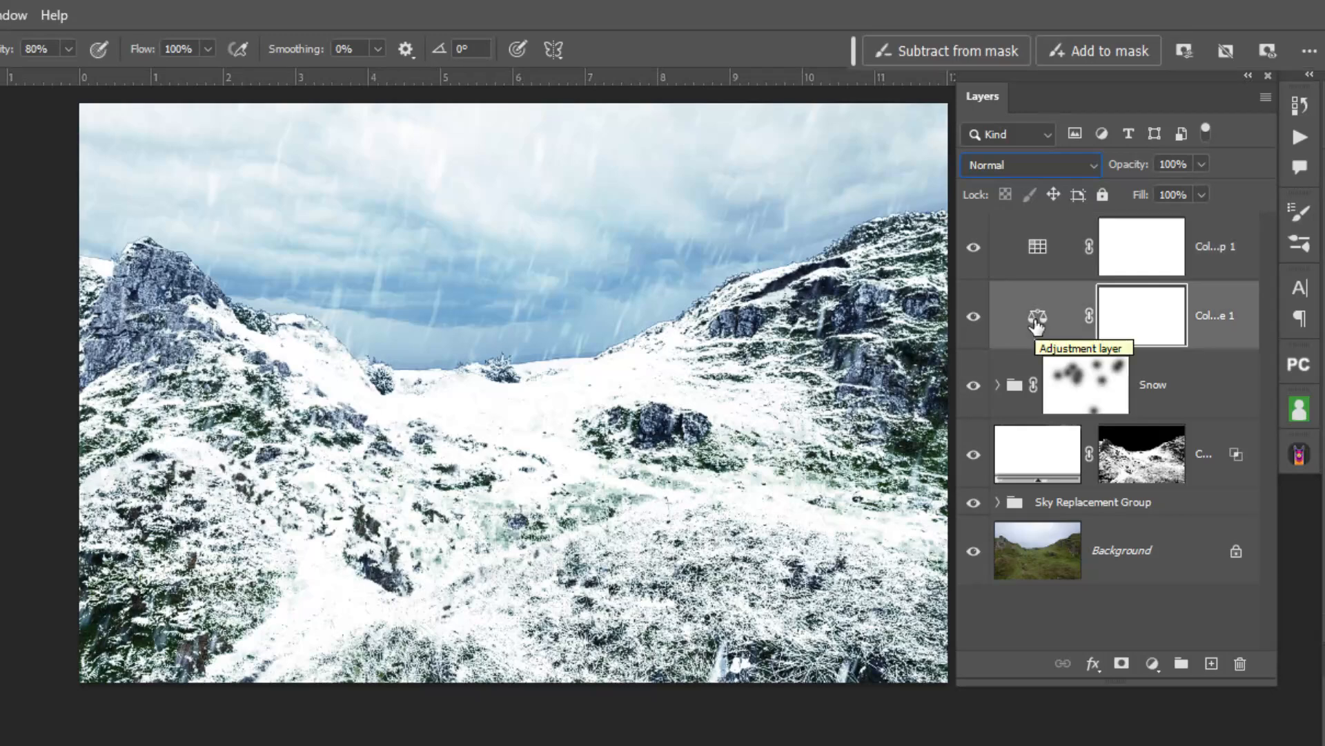
# Select the Color Lookup layer and show only the Background photo to compare it with the full winter composite.
pyautogui.click(1029, 254)
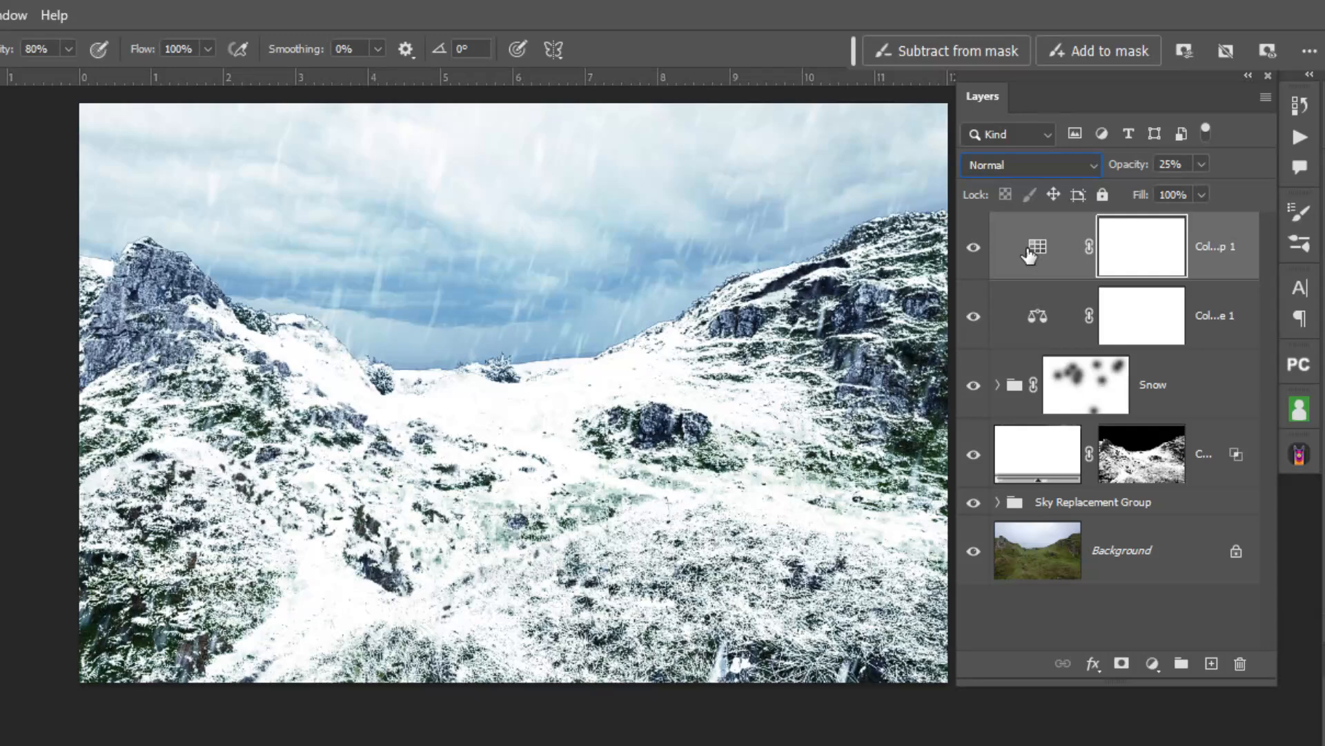
pyautogui.keyDown('alt'); pyautogui.click(975, 552); pyautogui.keyUp('alt')
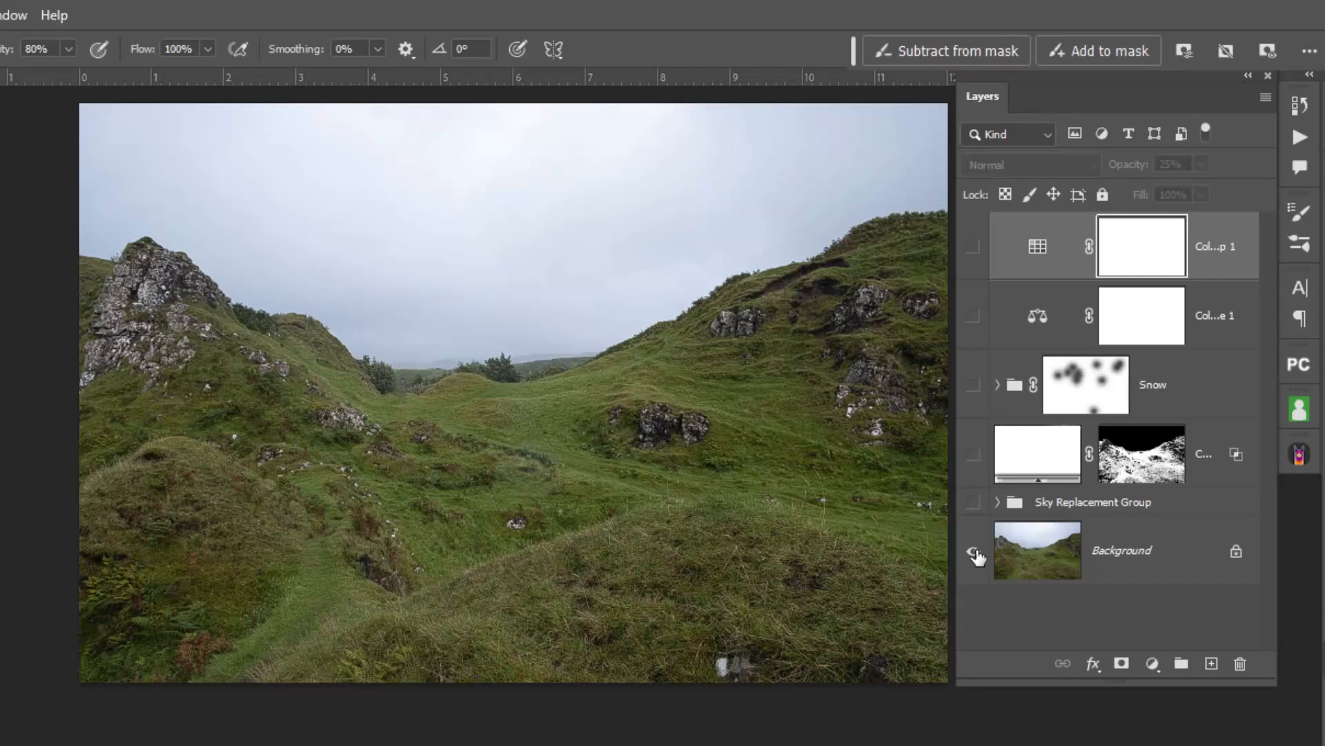
pyautogui.keyDown('alt'); pyautogui.click(974, 552); pyautogui.keyUp('alt')
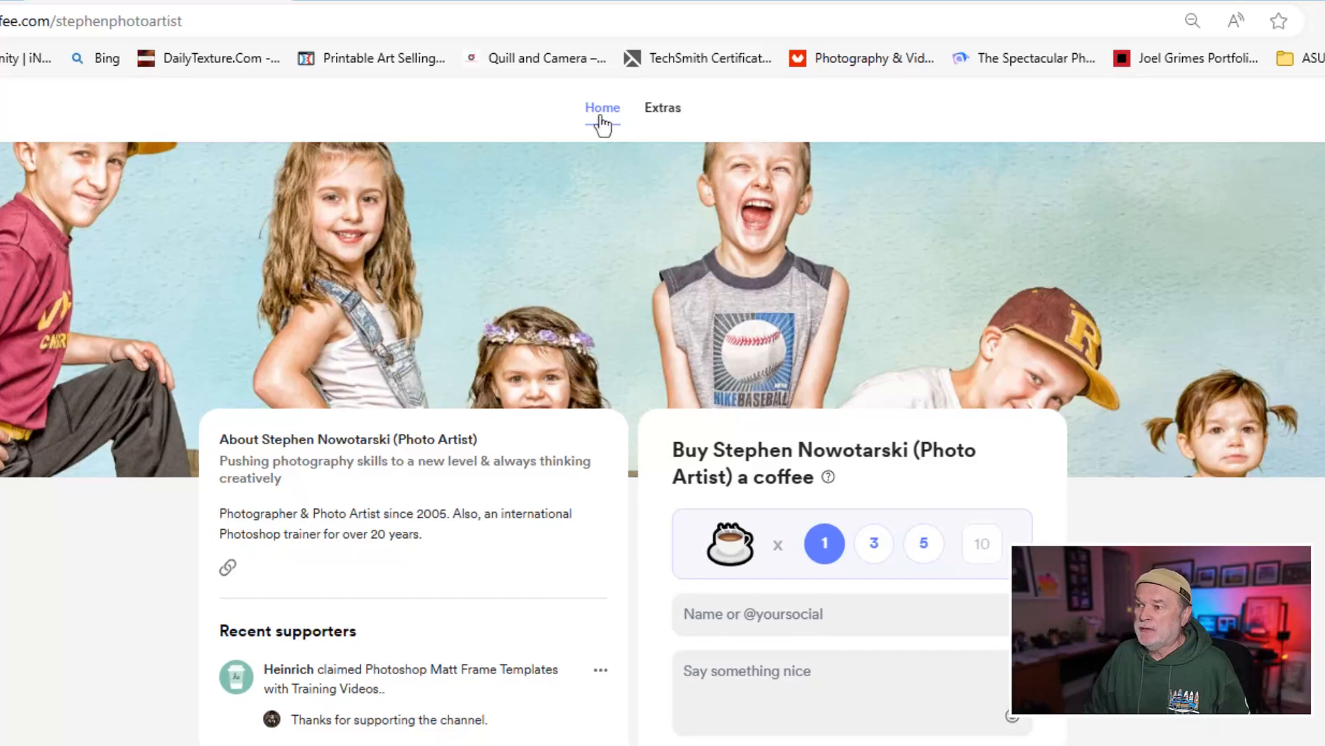
# Switch to the Buy Me a Coffee page in the browser, show its Extras, and view the Summer into Winter product's details.
pyautogui.click(624, 98)
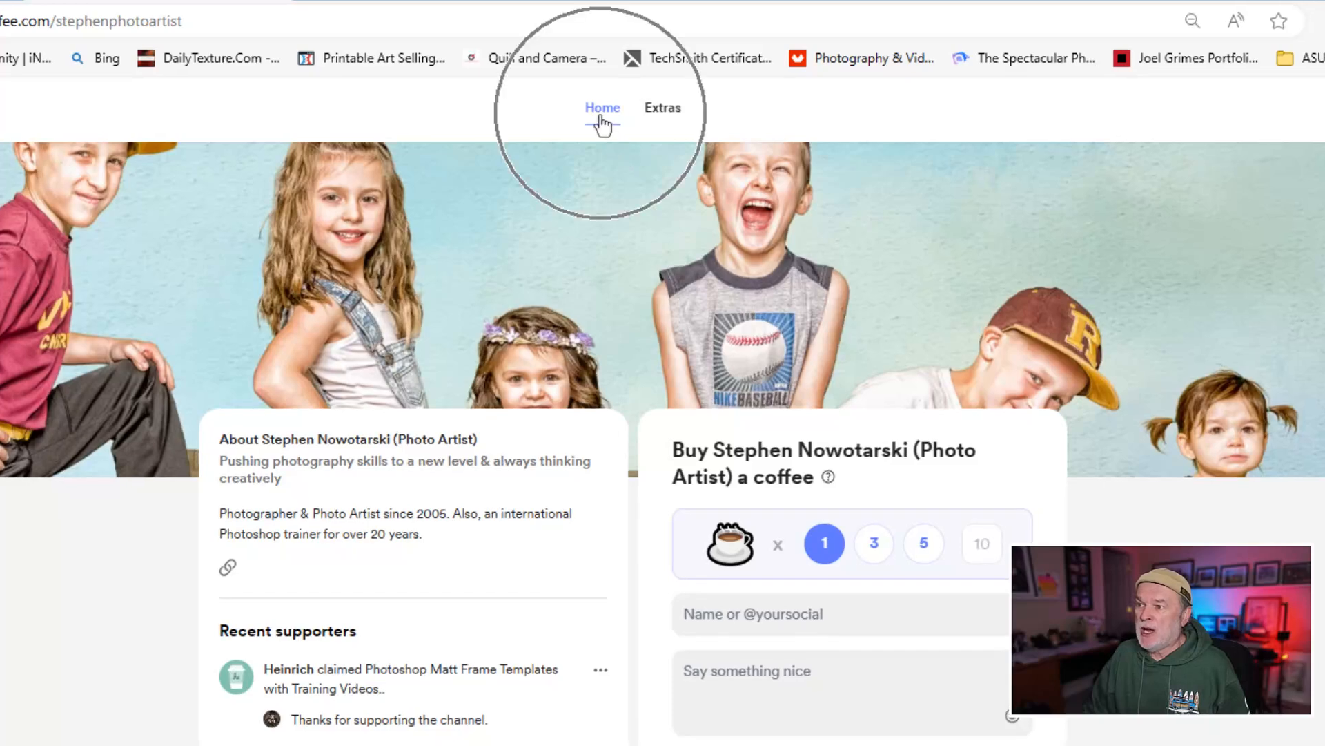
pyautogui.click(660, 116)
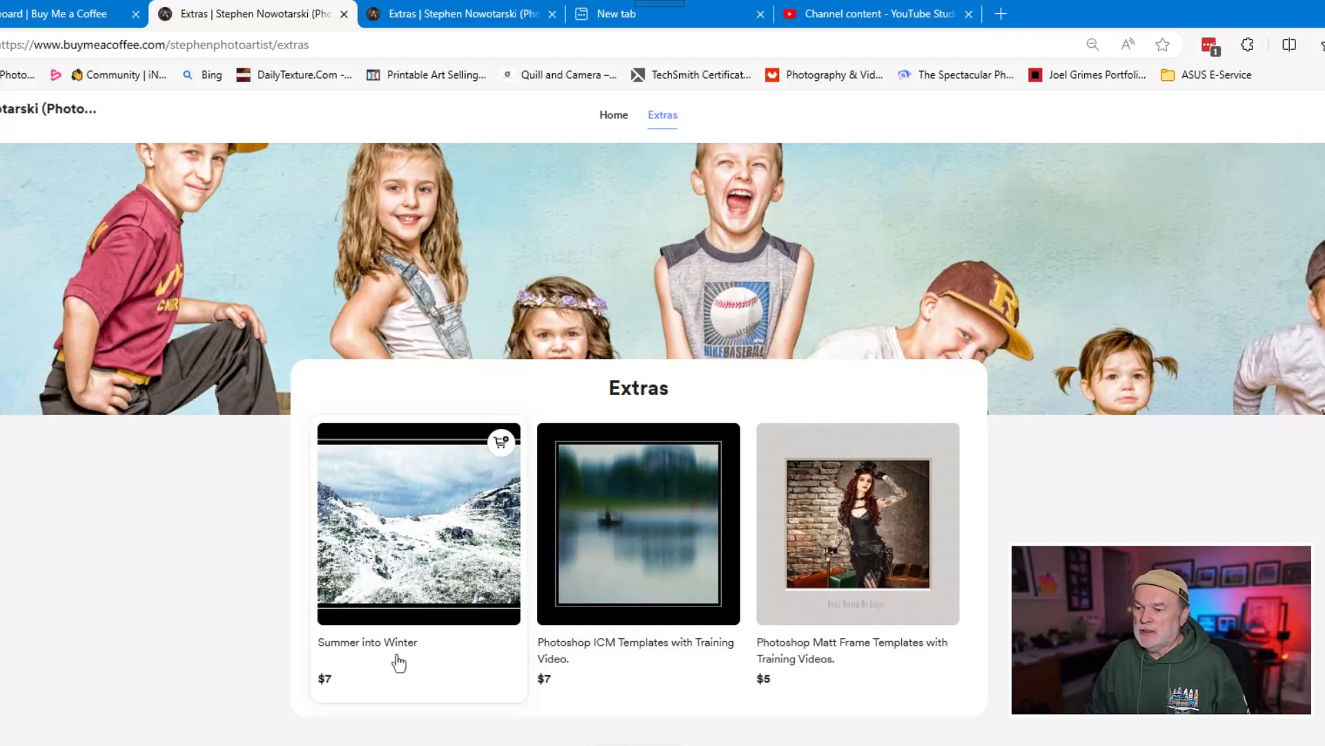
pyautogui.click(427, 572)
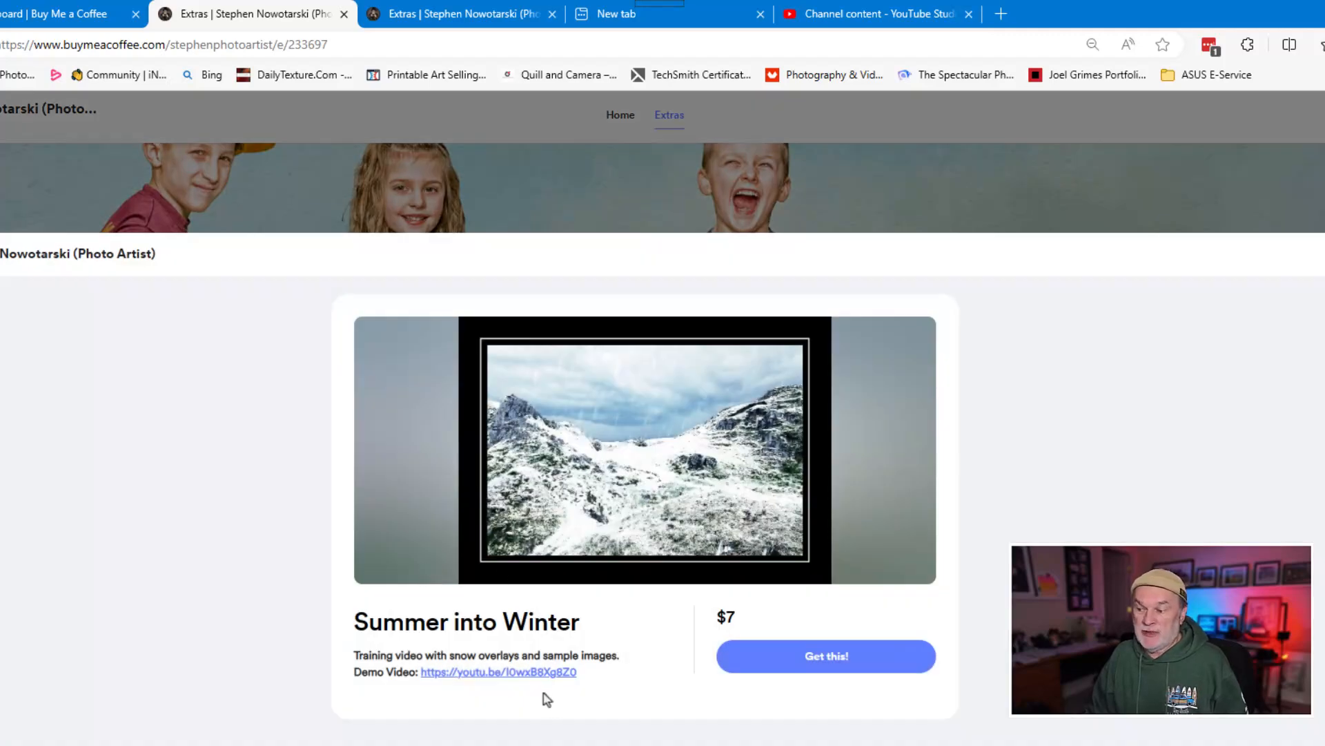
pyautogui.click(539, 675)
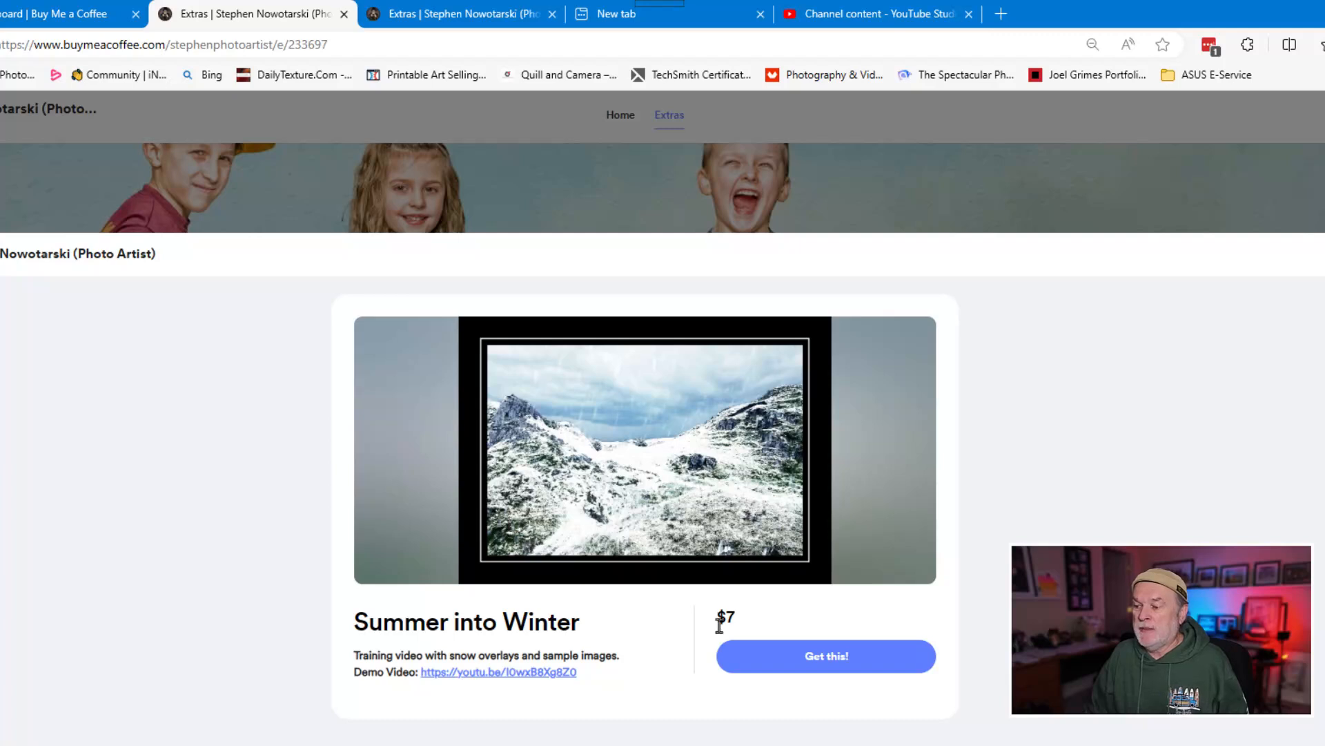
pyautogui.click(818, 666)
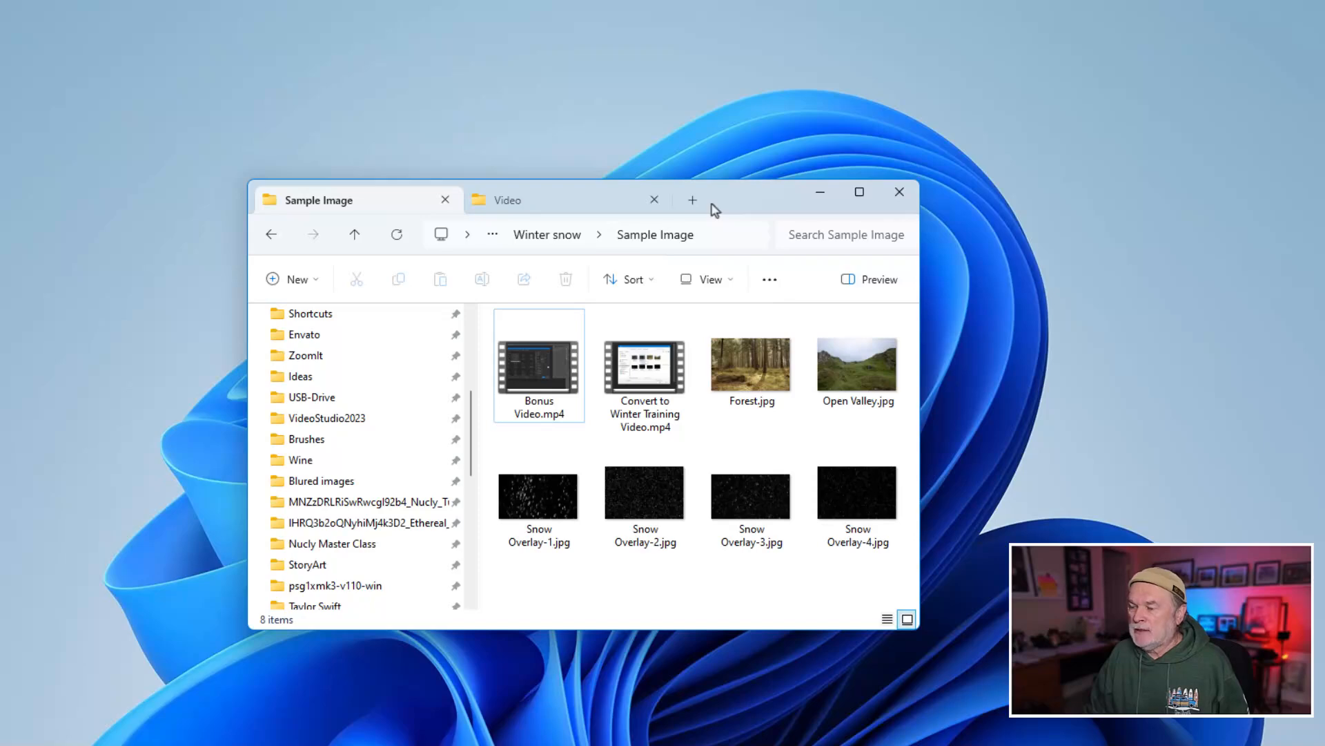
# Switch to File Explorer, close the Video folder, and reposition the window showing the Sample Image folder on the desktop.
pyautogui.moveTo(715, 210); pyautogui.dragTo(885, 403)
pyautogui.moveTo(748, 402); pyautogui.dragTo(704, 364)
pyautogui.click(1324, 391)
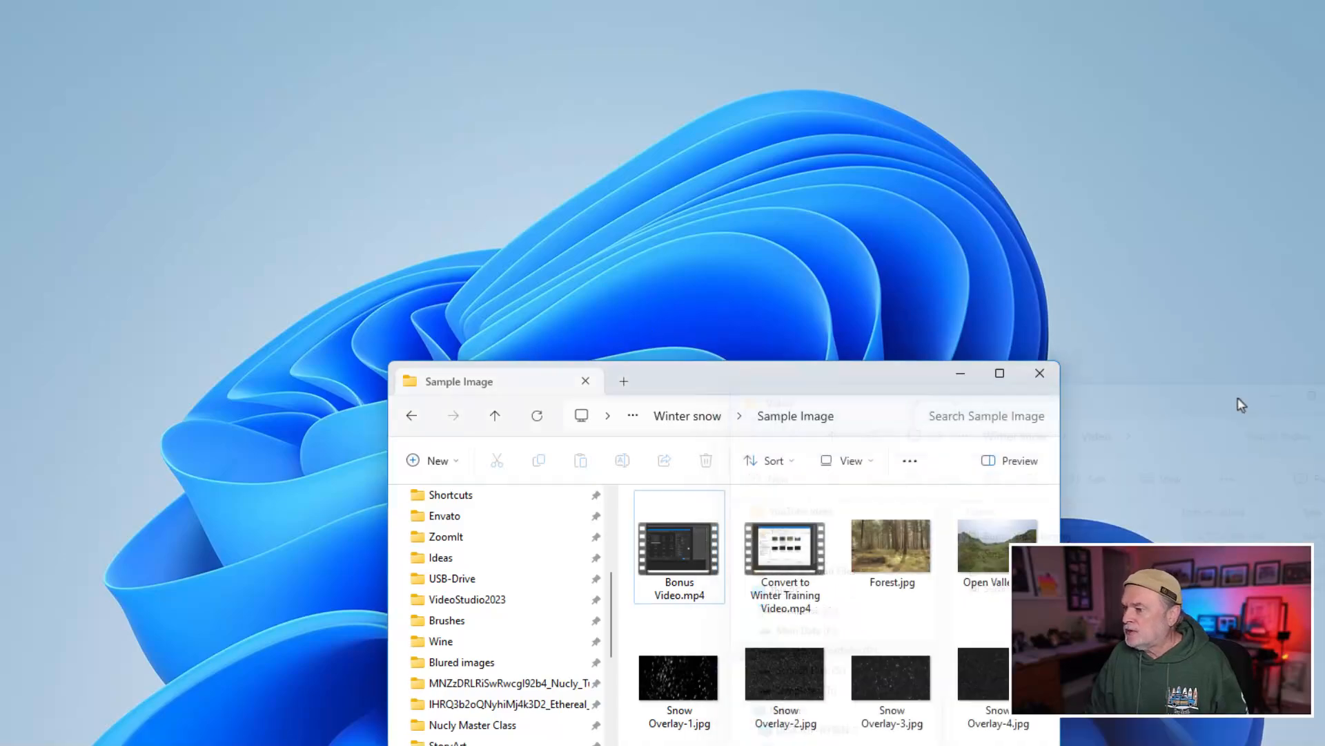
pyautogui.moveTo(876, 381); pyautogui.dragTo(741, 343)
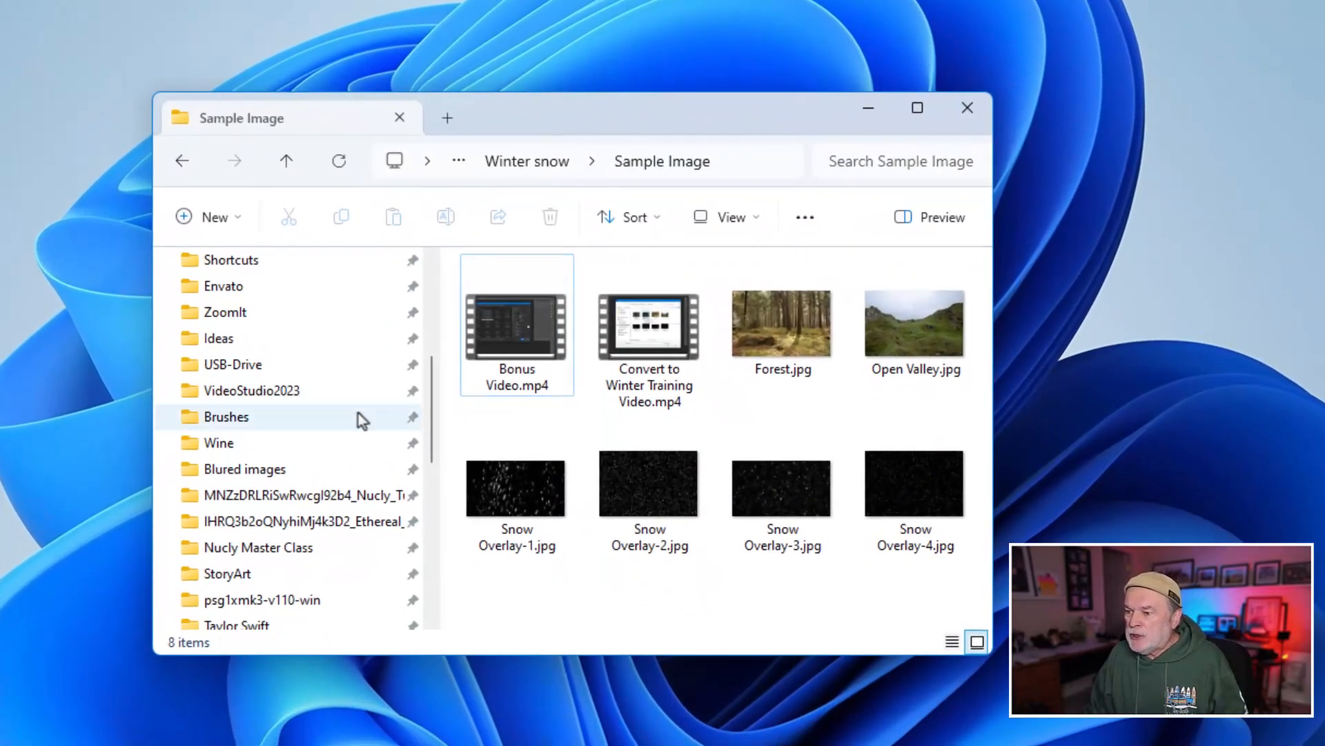
# Examine the training video, bonus video and snow overlay files in the Sample Image folder.
pyautogui.click(642, 334)
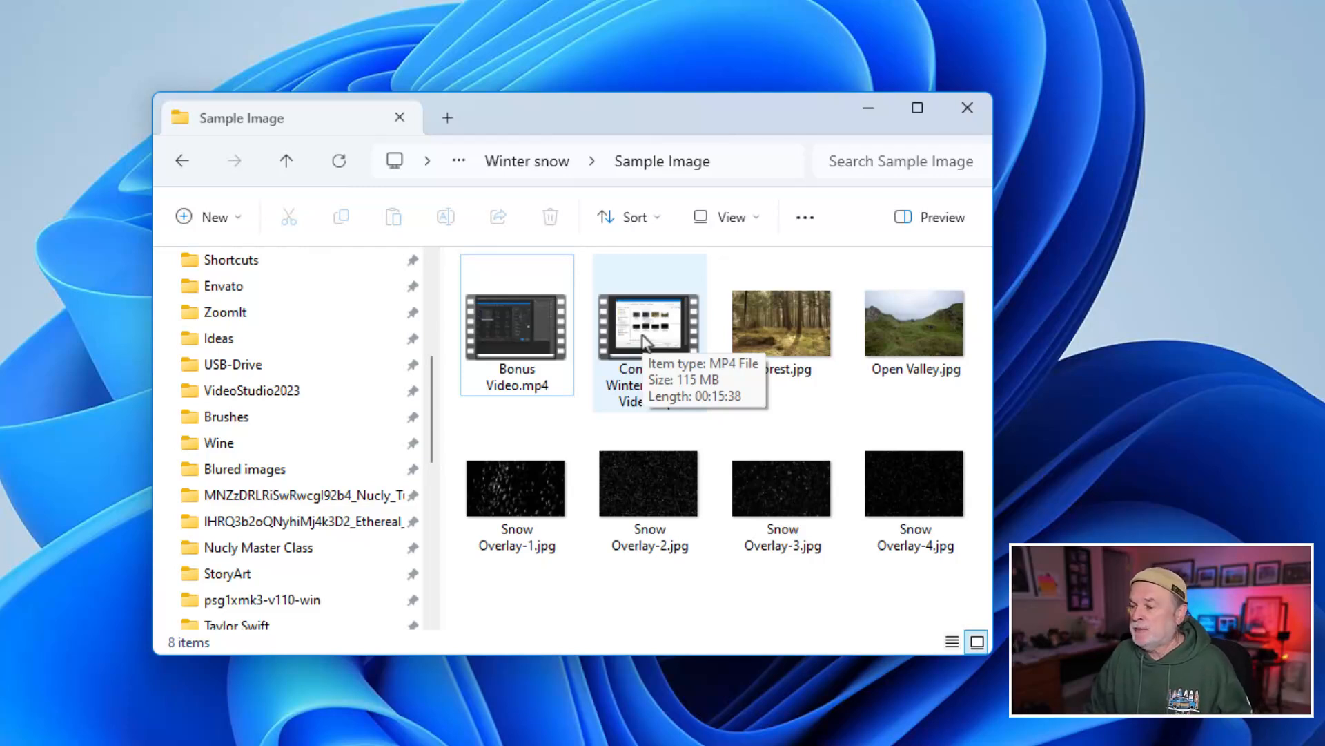
pyautogui.click(519, 351)
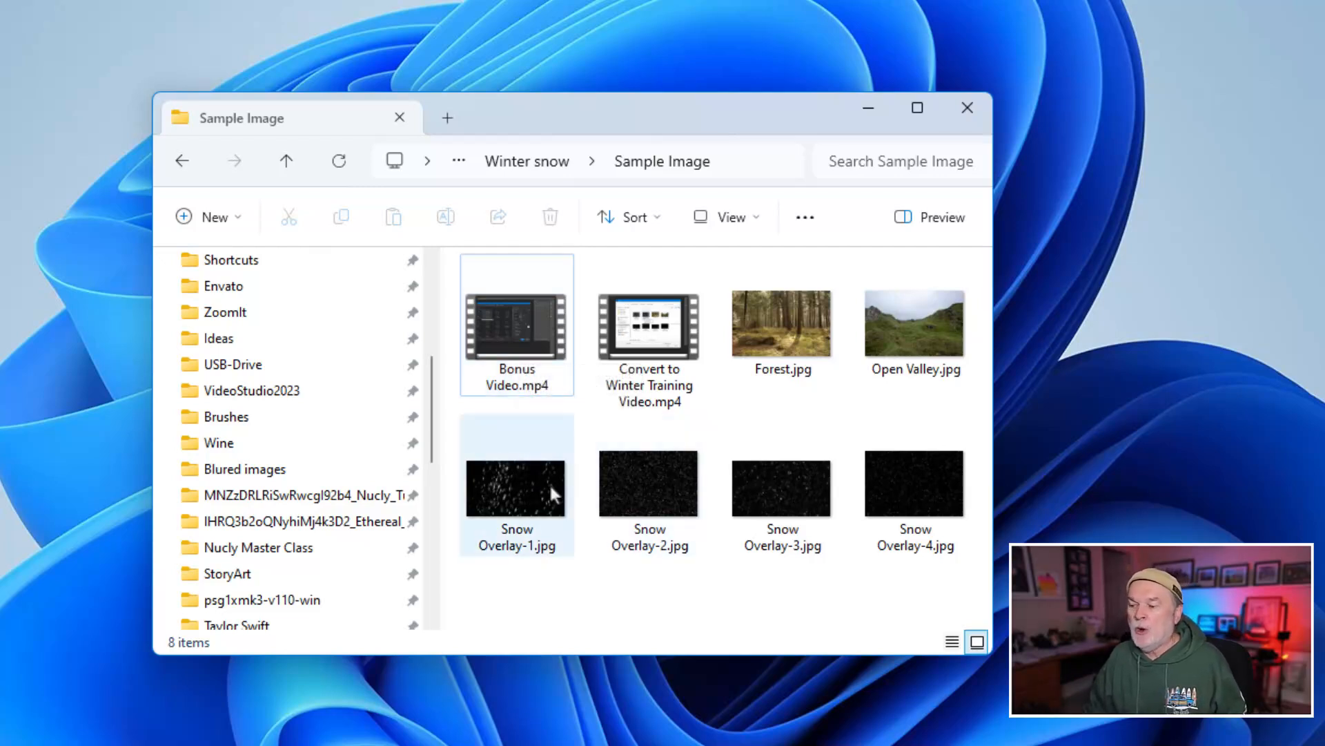
pyautogui.moveTo(550, 487)
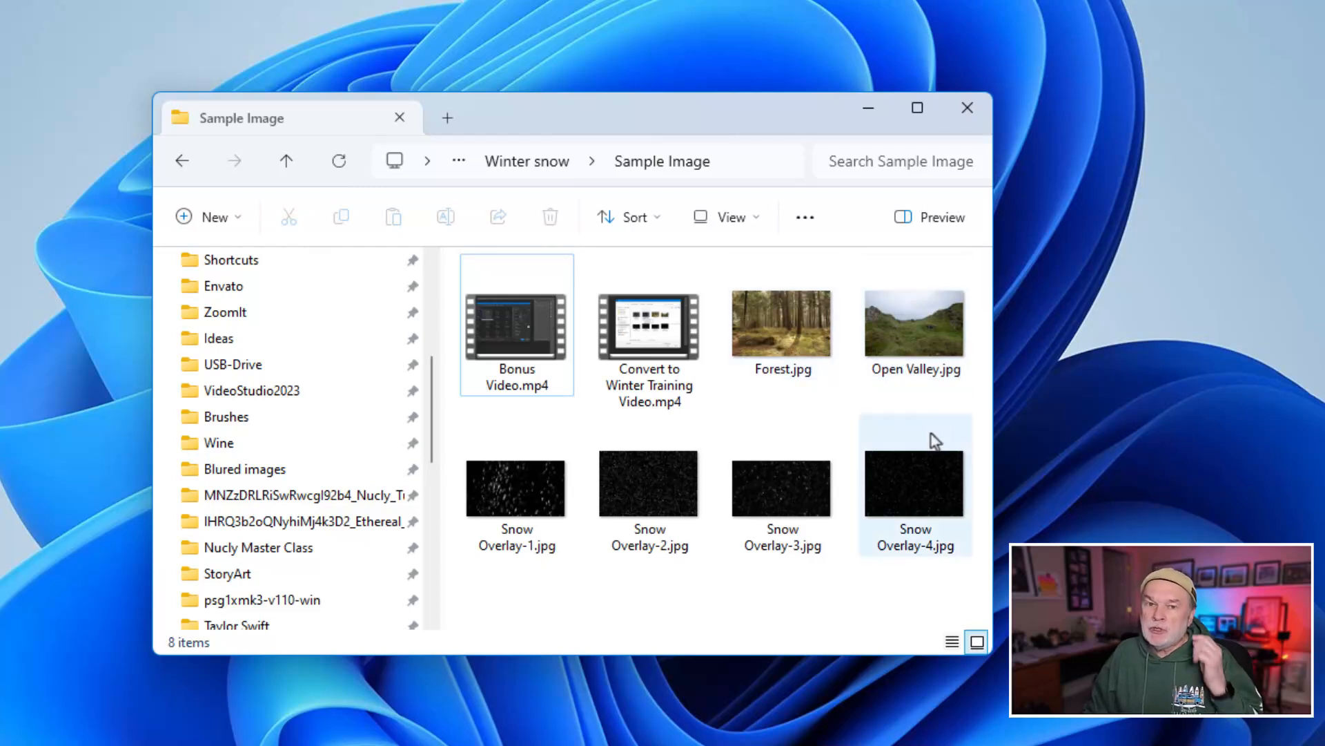
pyautogui.moveTo(935, 440)
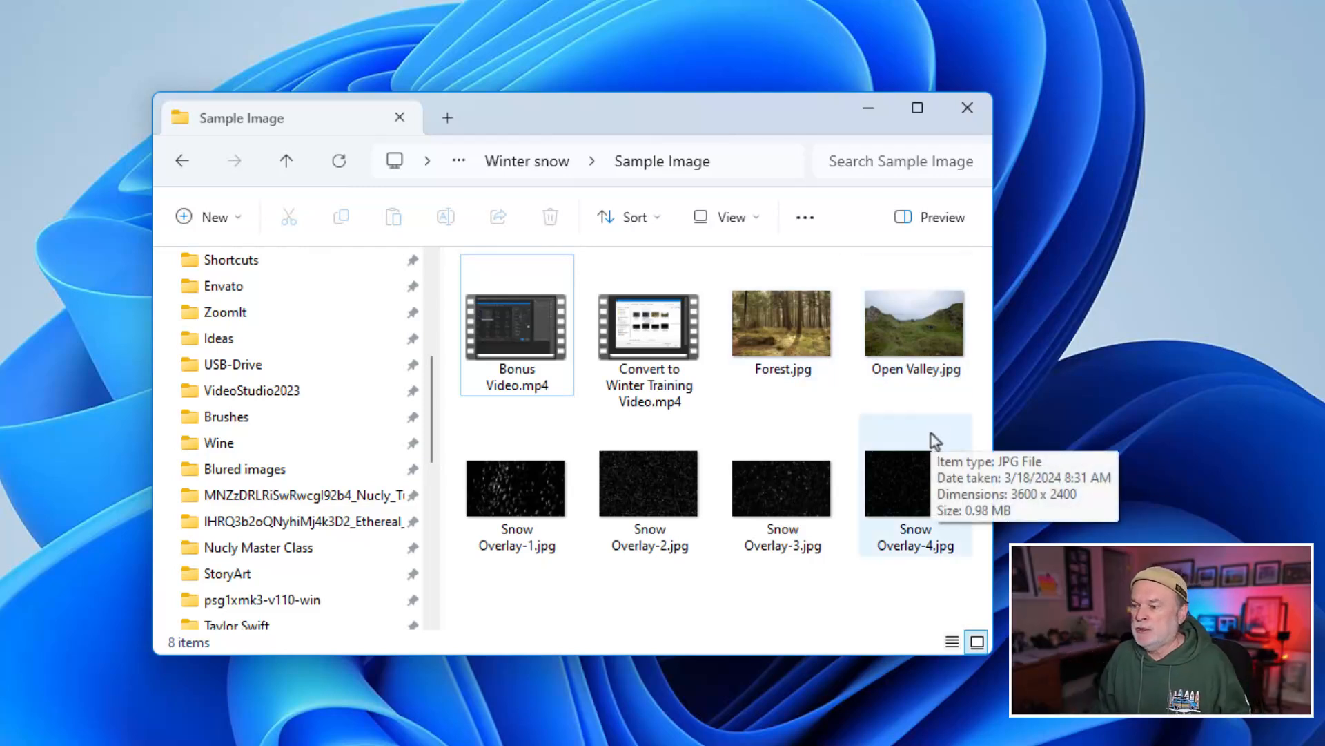